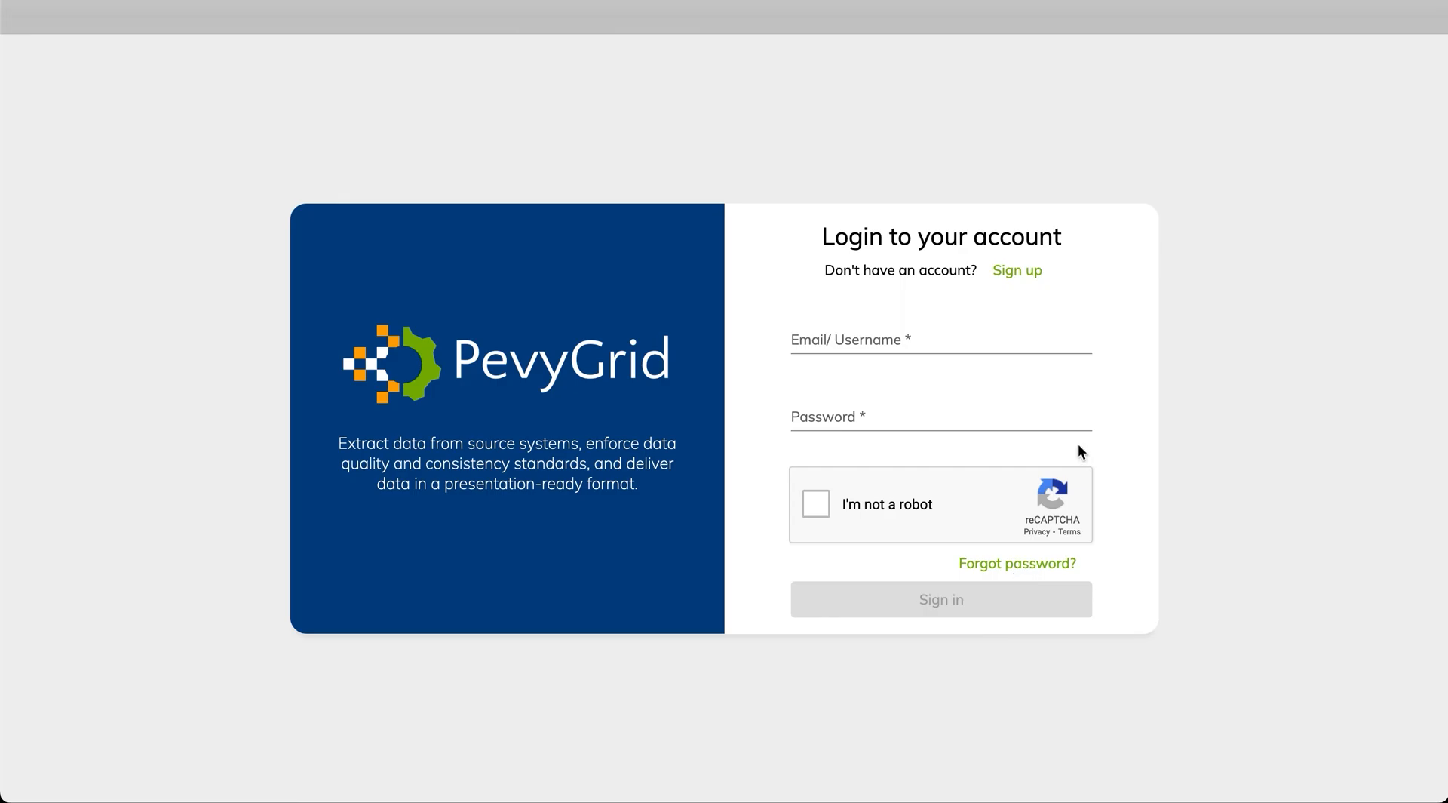
Sign in to PevyGrid with the account username and password, passing the reCAPTCHA check
{"action": "left_click", "coordinate": [967, 339]}
{"action": "type", "text": "jane"}
{"action": "left_click", "coordinate": [980, 415]}
{"action": "left_click", "coordinate": [812, 506]}
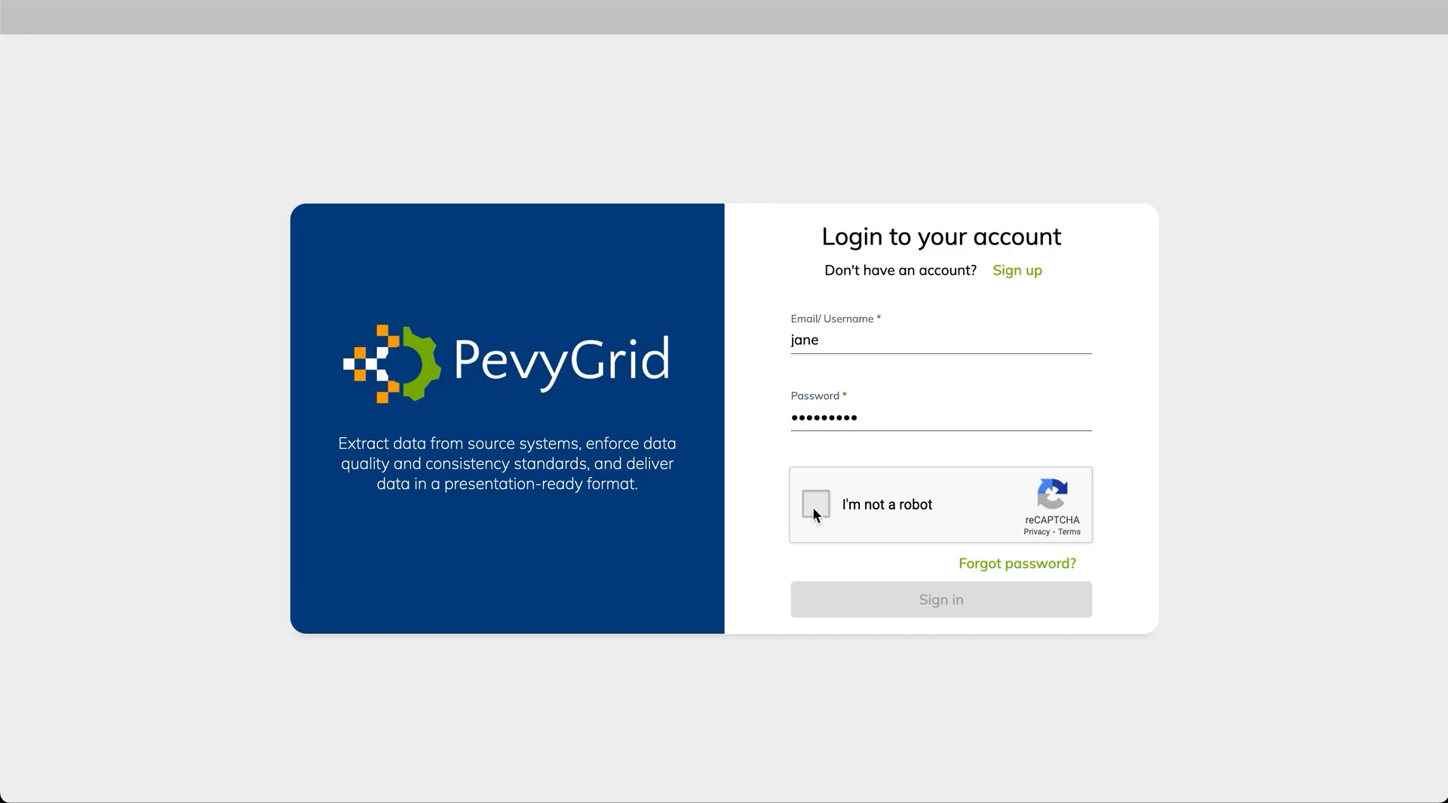
{"action": "left_click", "coordinate": [893, 608]}
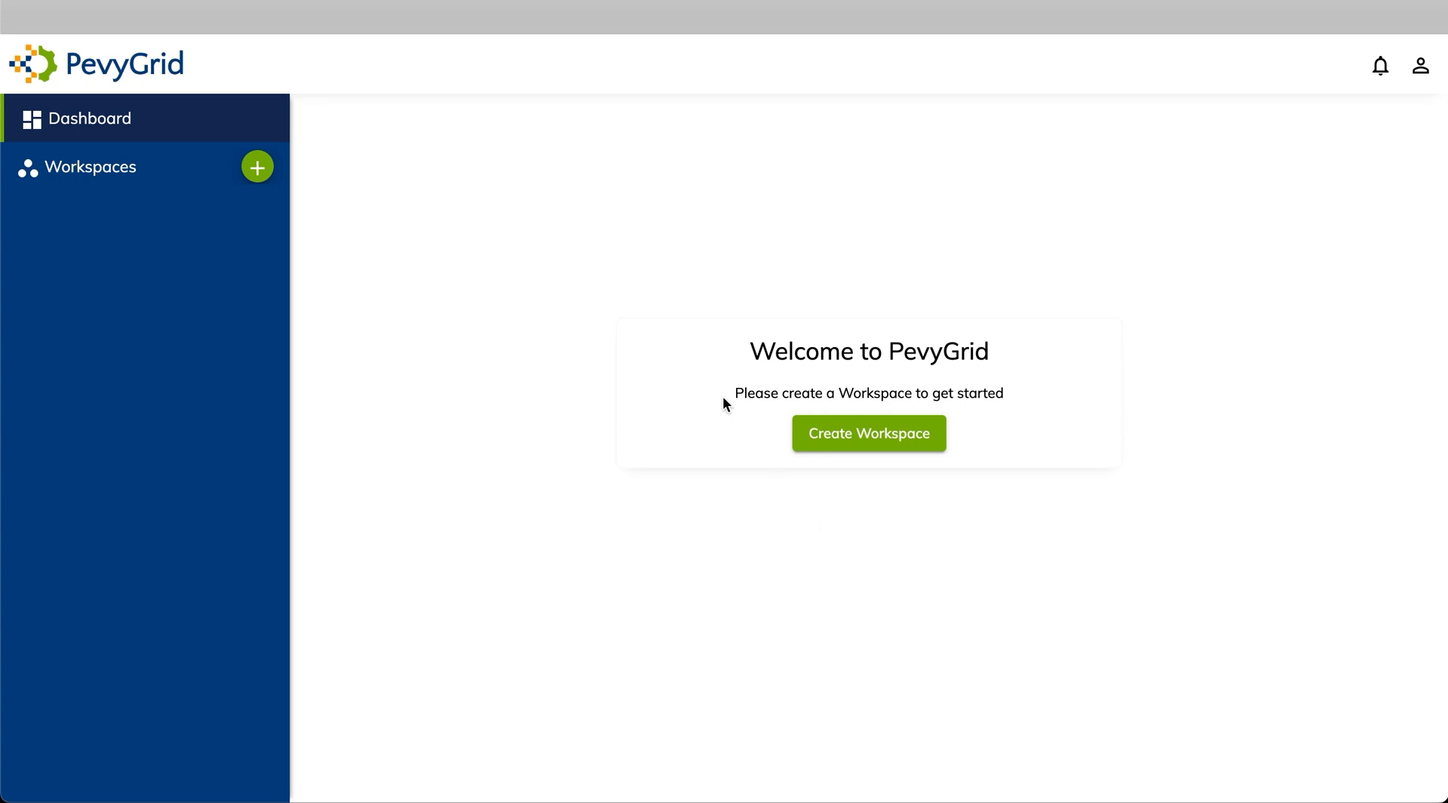
Create a new workspace named 'Sales'
{"action": "left_click", "coordinate": [259, 168]}
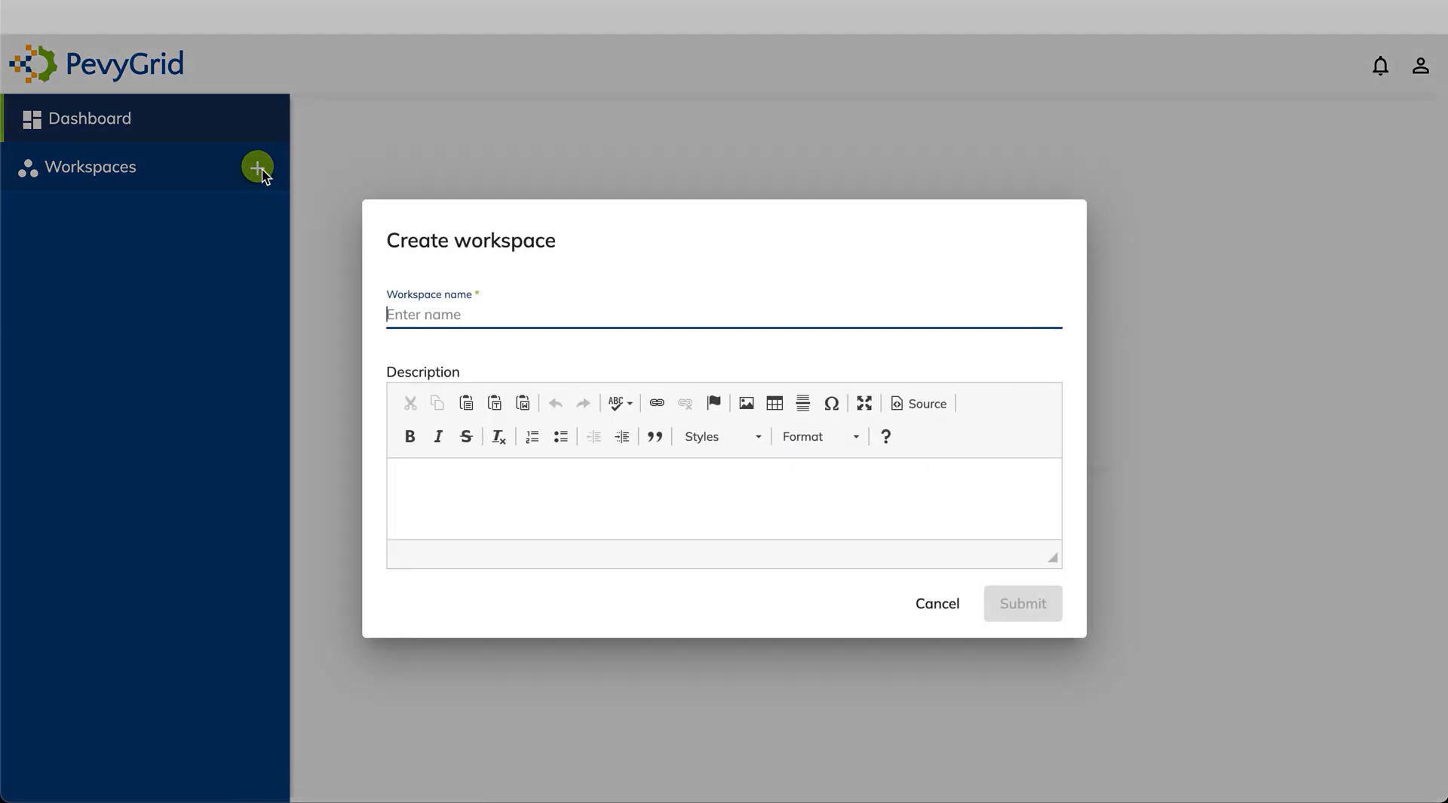
{"action": "type", "text": "Sales"}
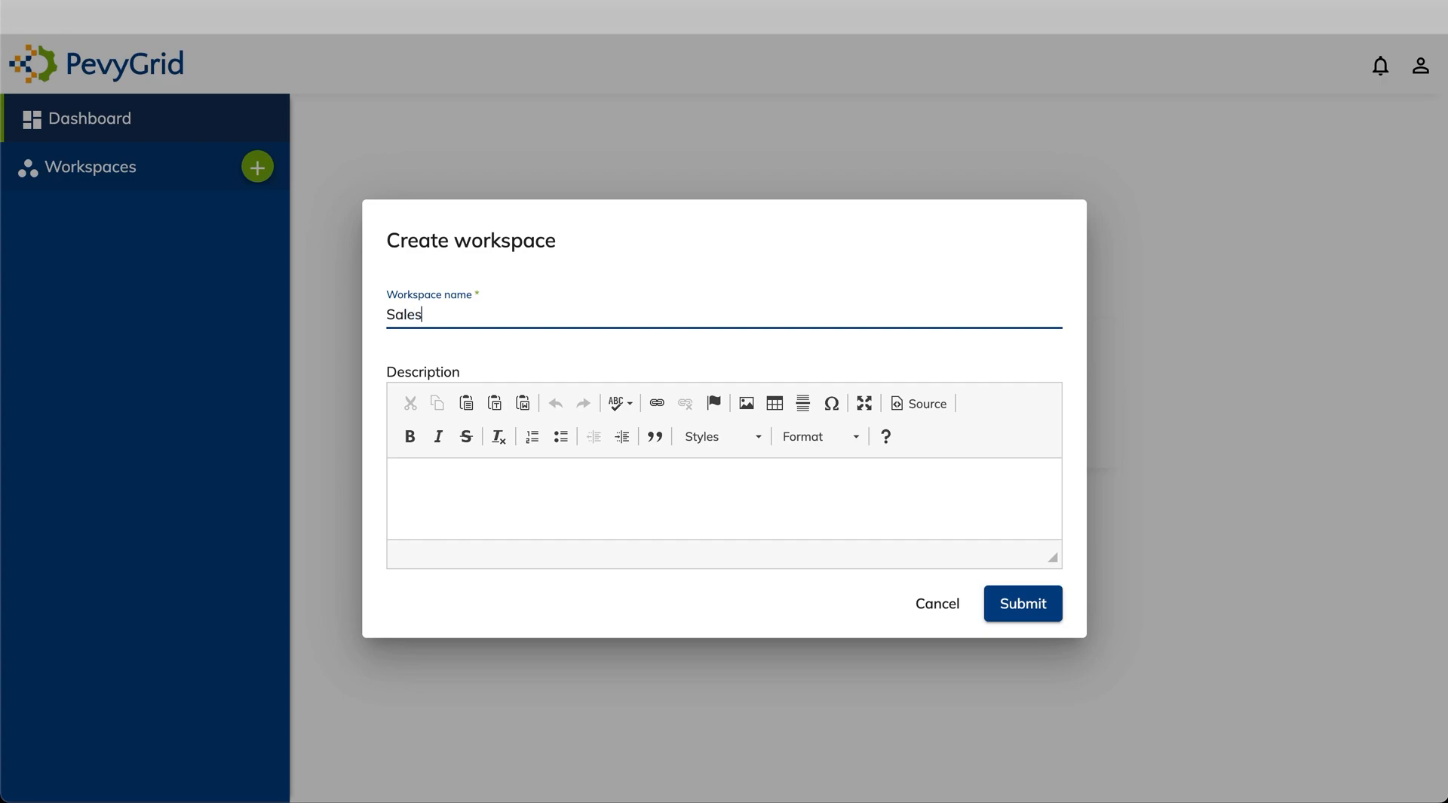
{"action": "left_click", "coordinate": [1020, 608]}
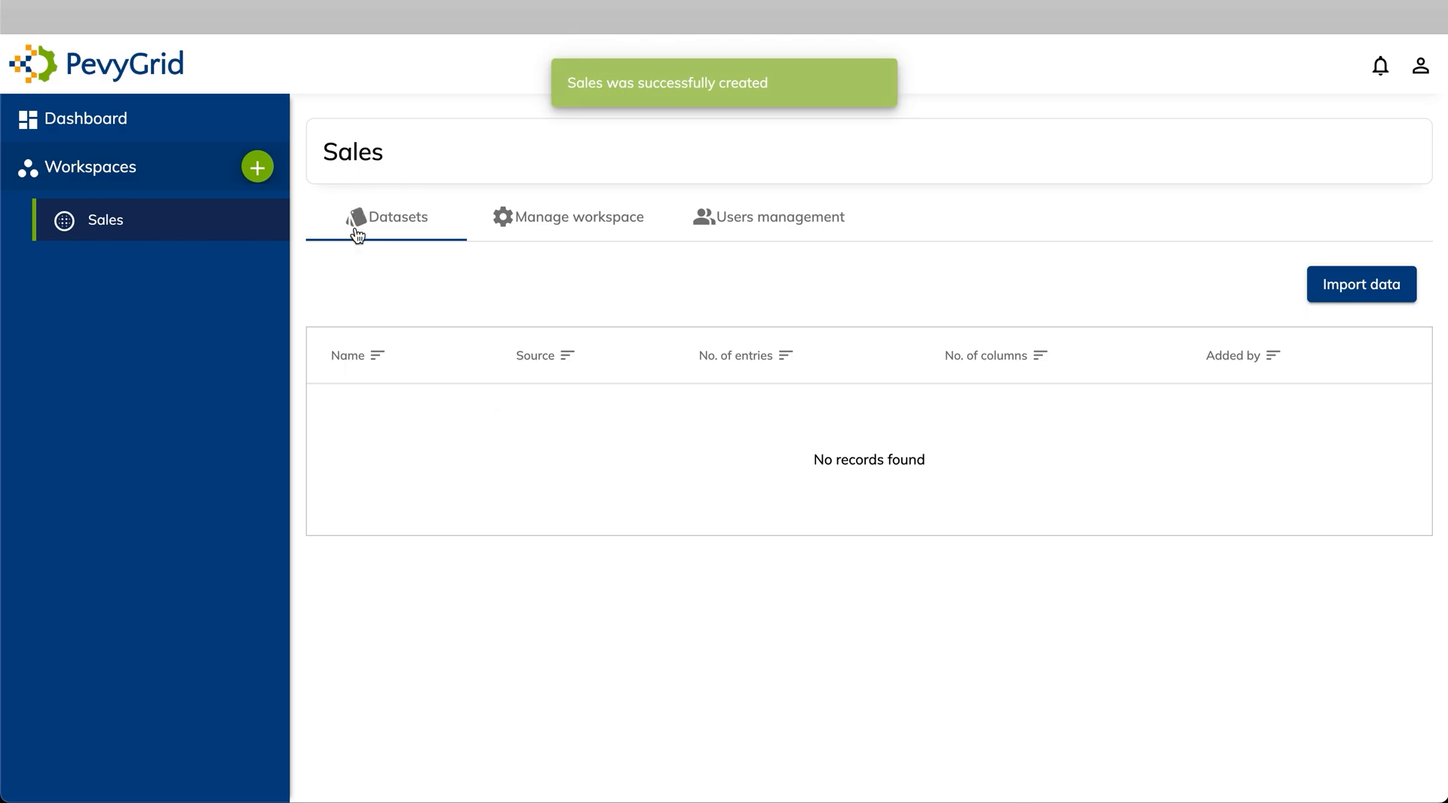
Check the Sales workspace settings, then begin a data import from its Datasets list
{"action": "left_click", "coordinate": [575, 224]}
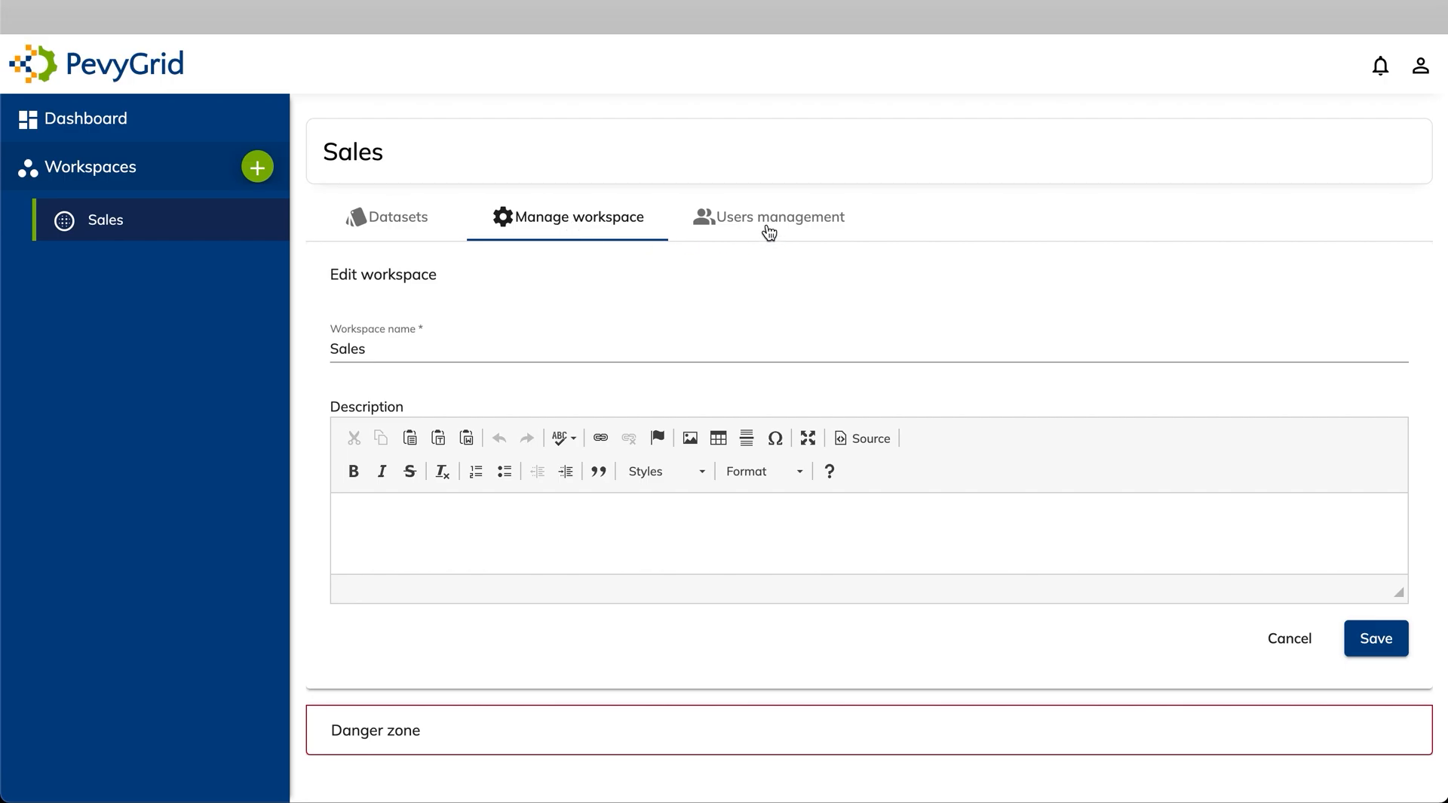
{"action": "left_click", "coordinate": [410, 229]}
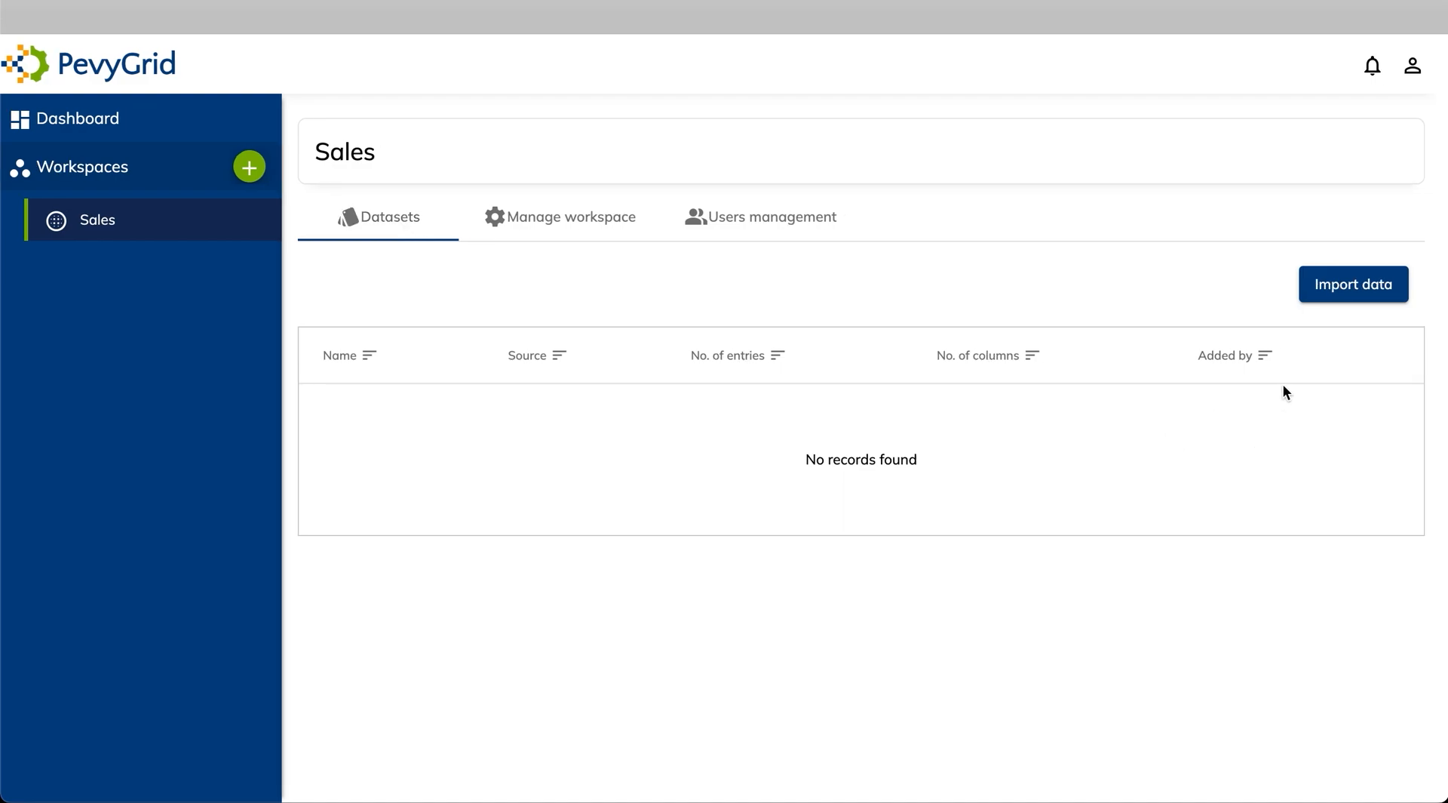
{"action": "left_click", "coordinate": [1344, 291]}
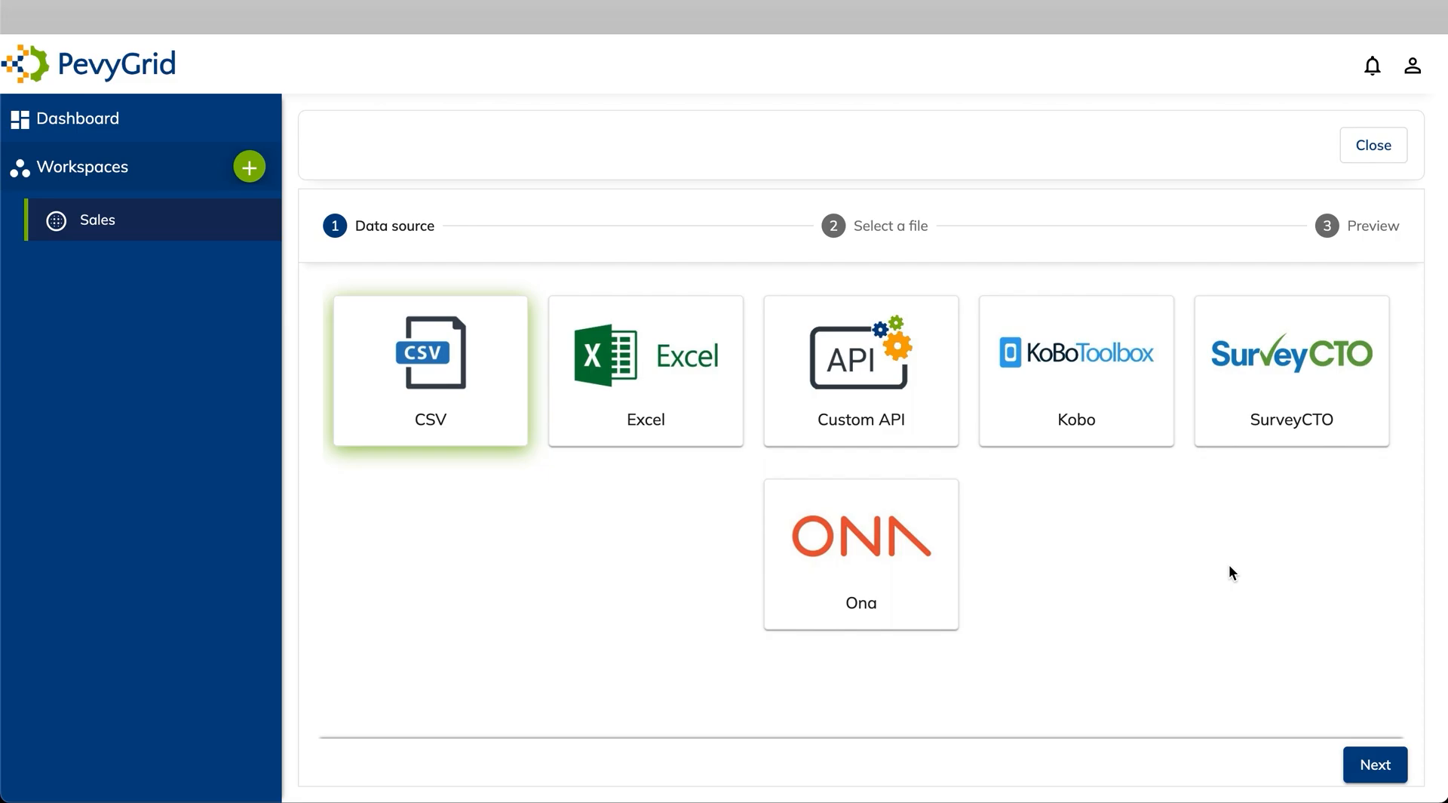
Attach '1000 Sales Records - Europe.csv' as a CSV source and name the dataset 'Sales Records - Europe'
{"action": "left_click", "coordinate": [1379, 772]}
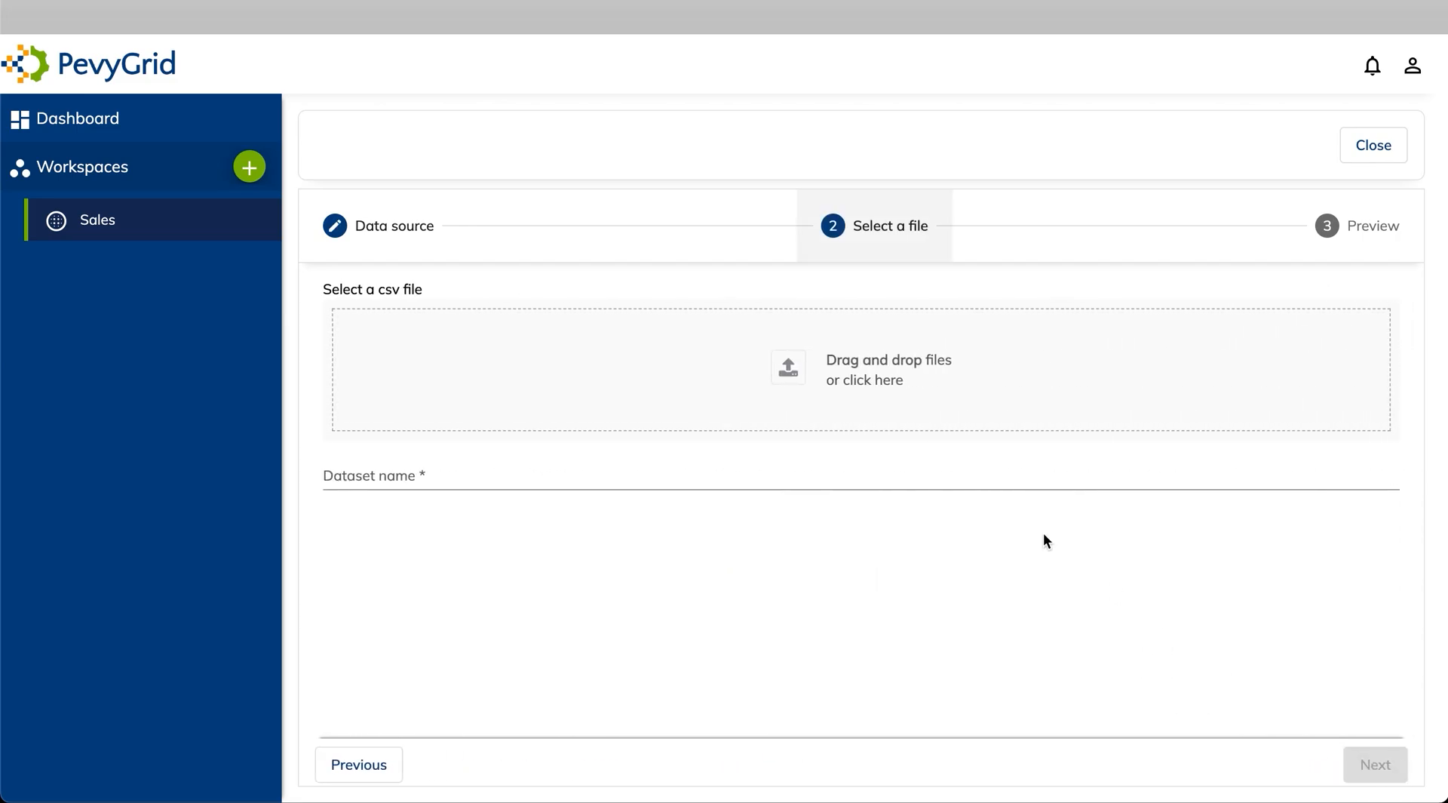
{"action": "left_click", "coordinate": [869, 382]}
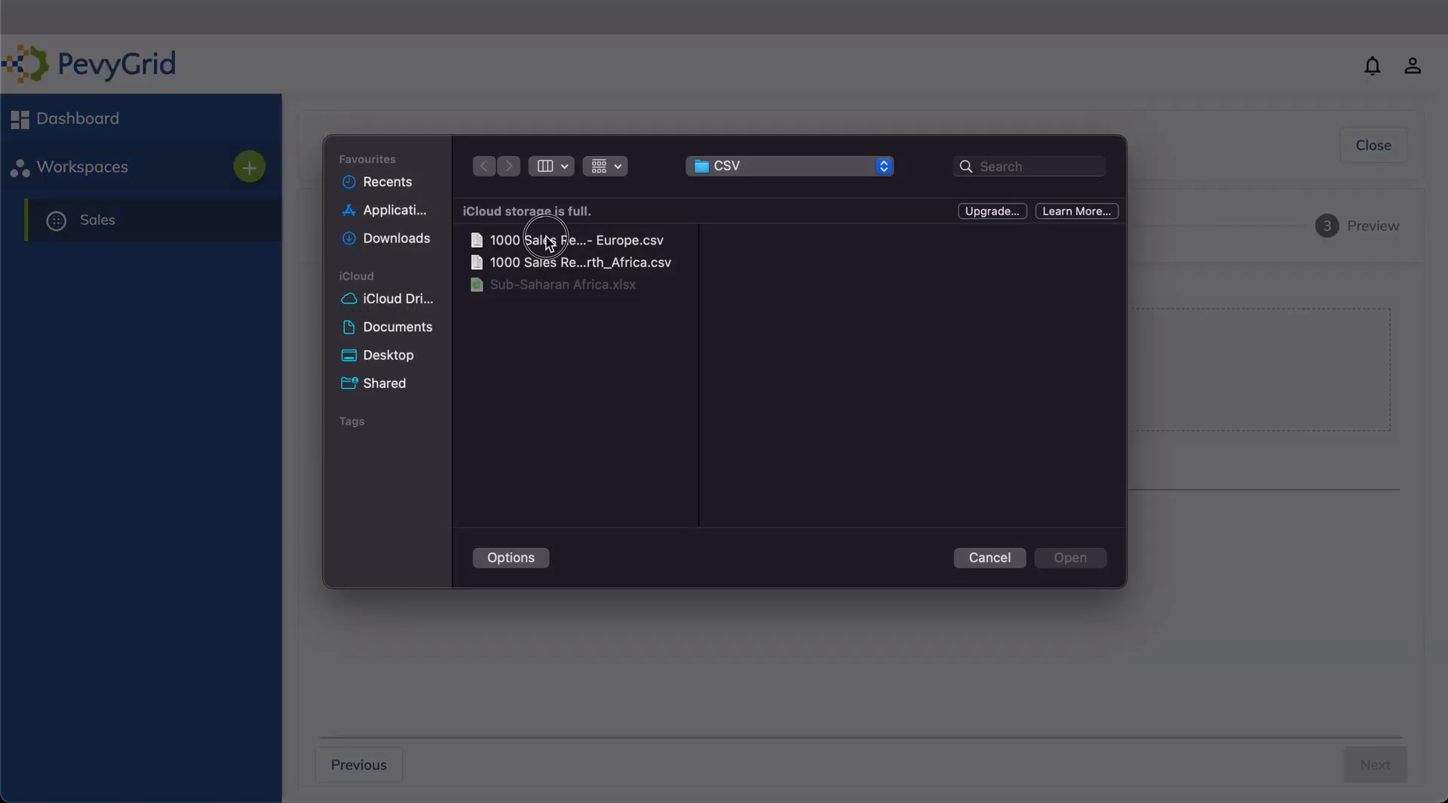
{"action": "left_click", "coordinate": [550, 240]}
{"action": "left_click", "coordinate": [1063, 558]}
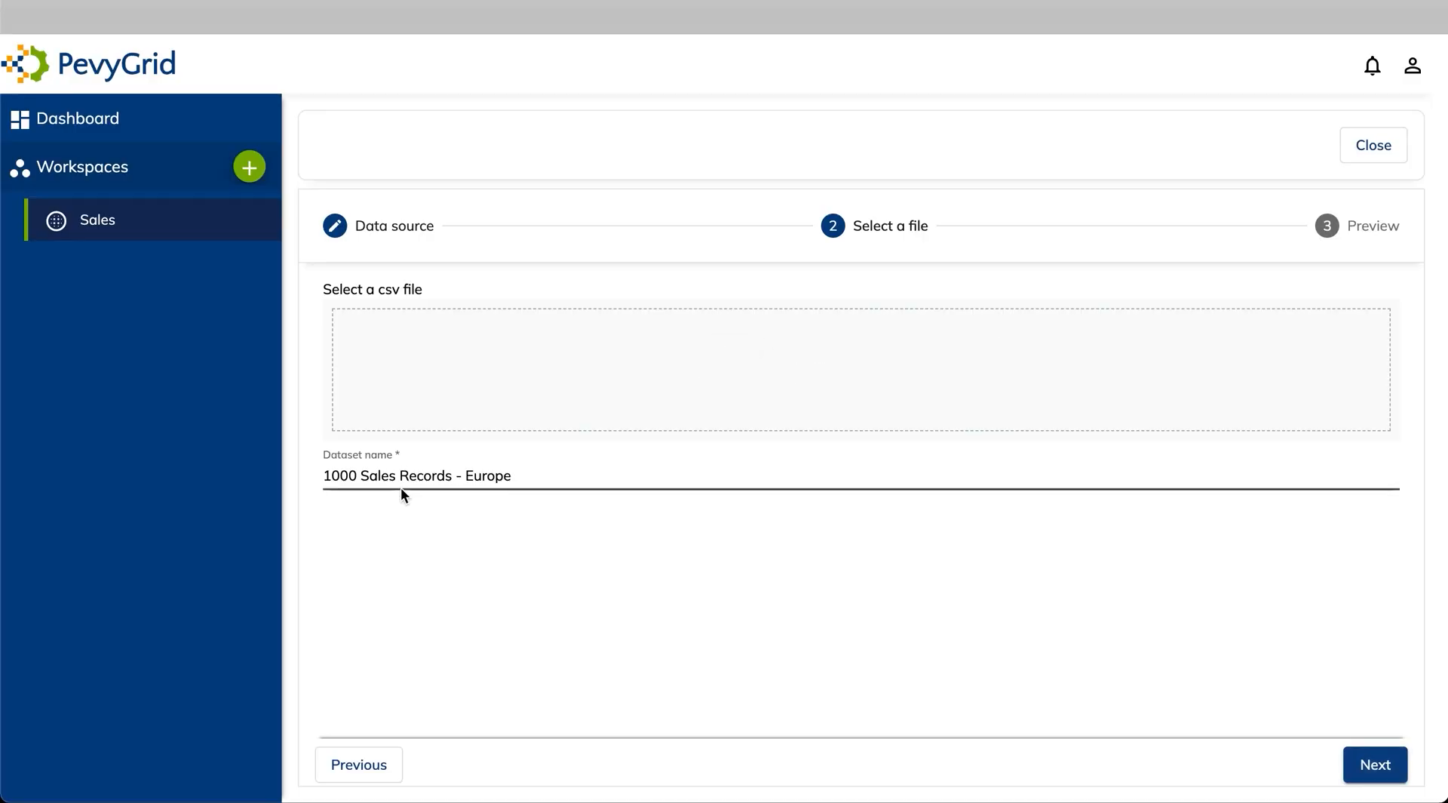
{"action": "left_click_drag", "start_coordinate": [367, 478], "coordinate": [317, 475]}
{"action": "key", "text": "BackSpace"}
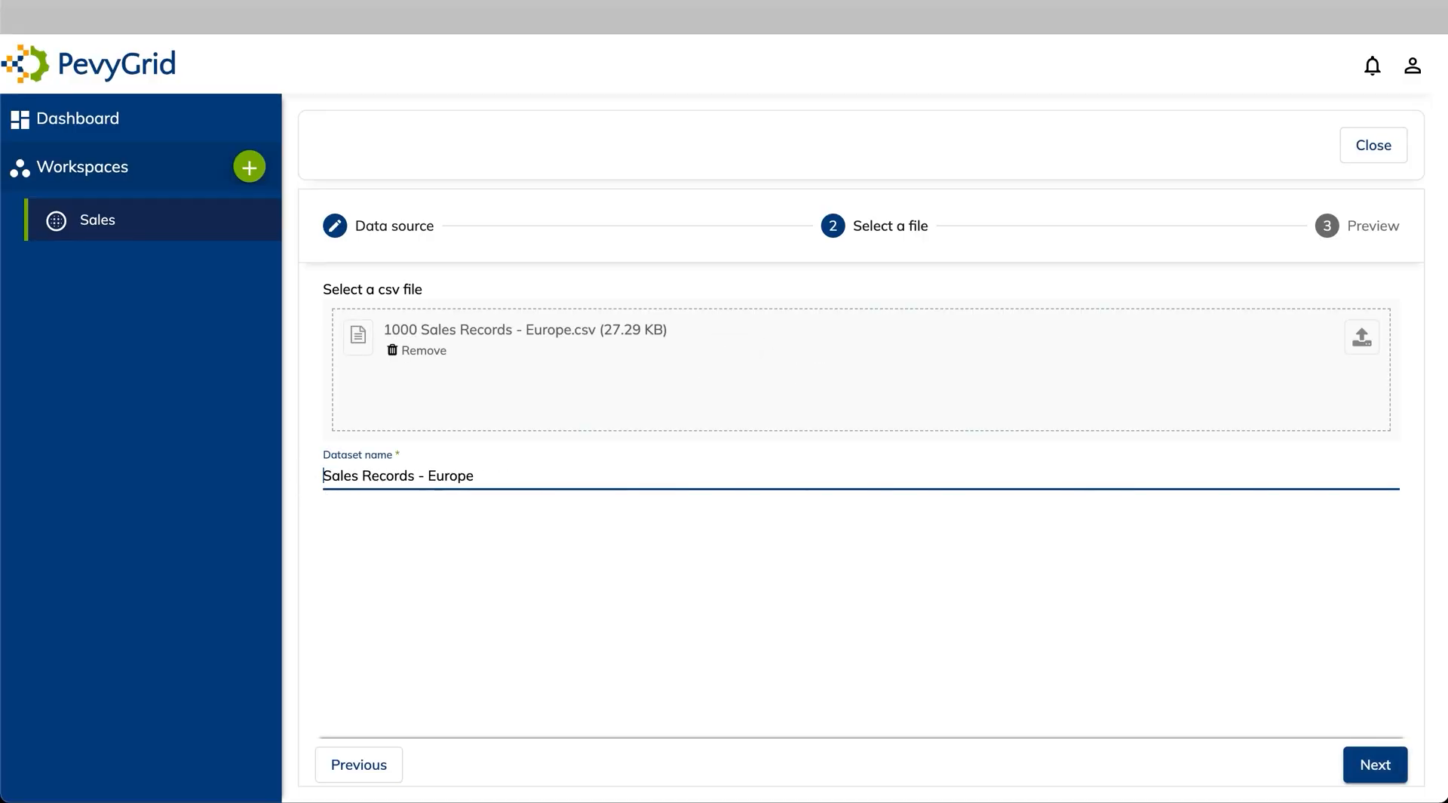
{"action": "left_click", "coordinate": [1374, 765]}
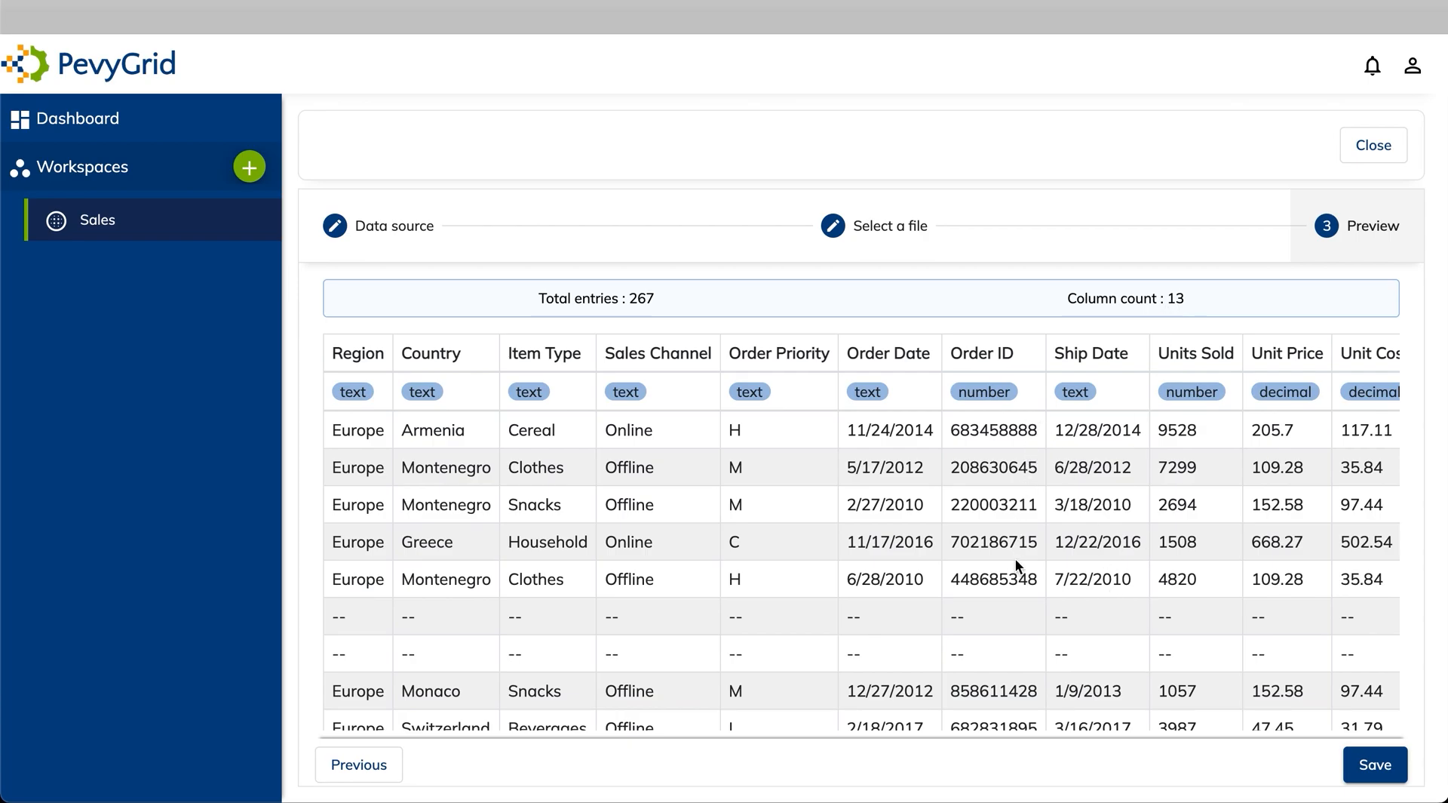
Review the Europe data preview table and save it as a dataset
{"action": "scroll", "coordinate": [1016, 575], "scroll_direction": "down", "scroll_amount": 3}
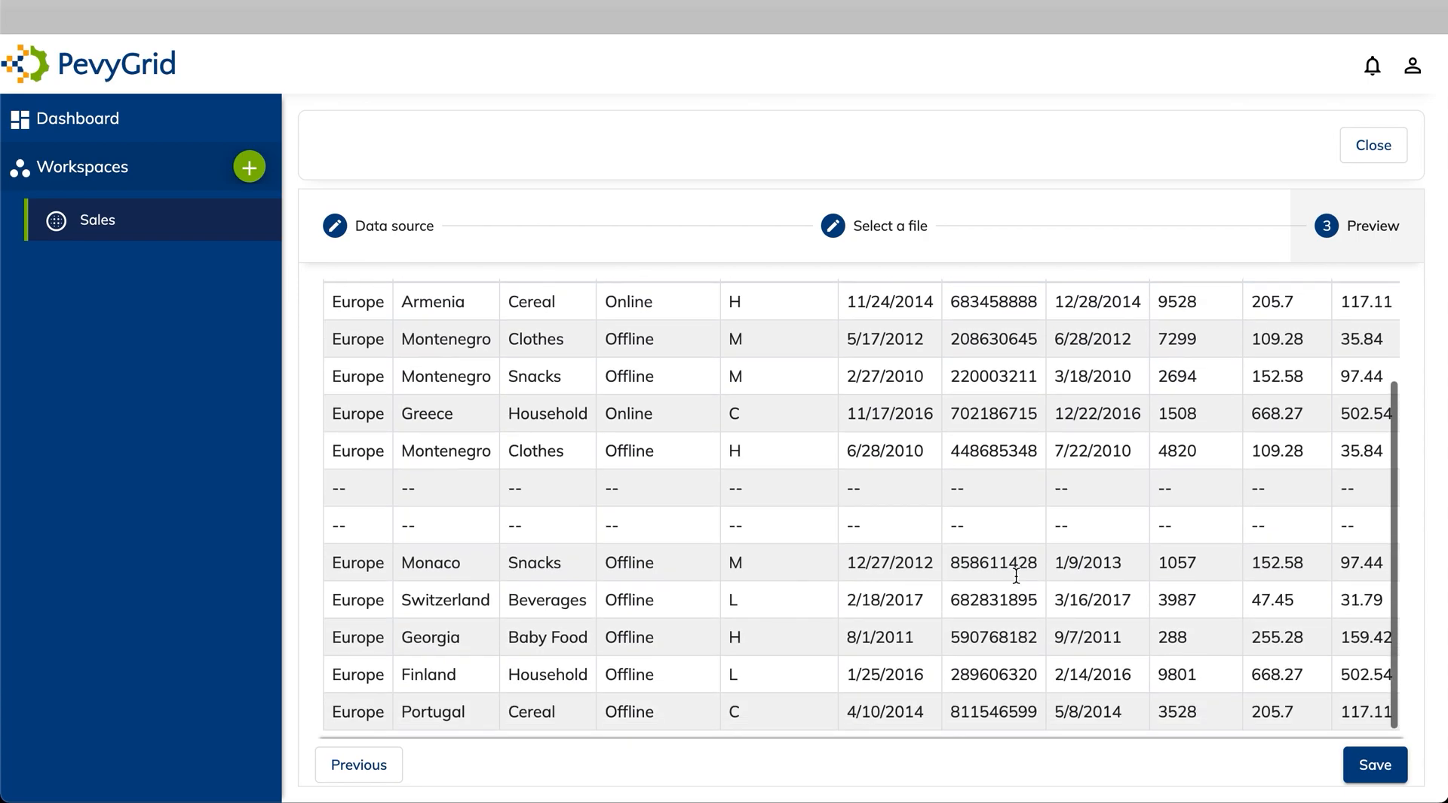
{"action": "scroll", "coordinate": [1016, 574], "scroll_direction": "up", "scroll_amount": 3}
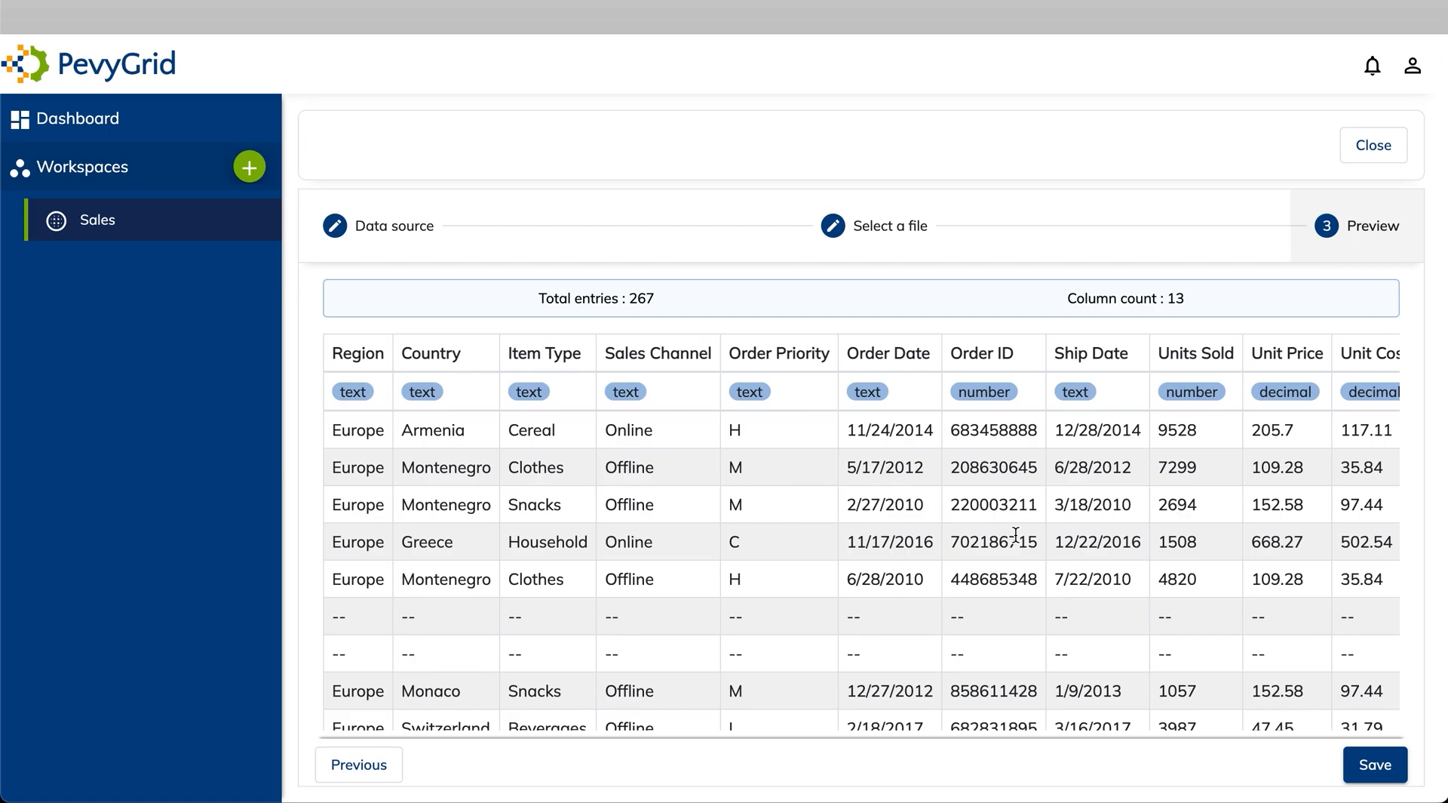
{"action": "scroll", "coordinate": [1018, 532], "scroll_direction": "down", "scroll_amount": 2}
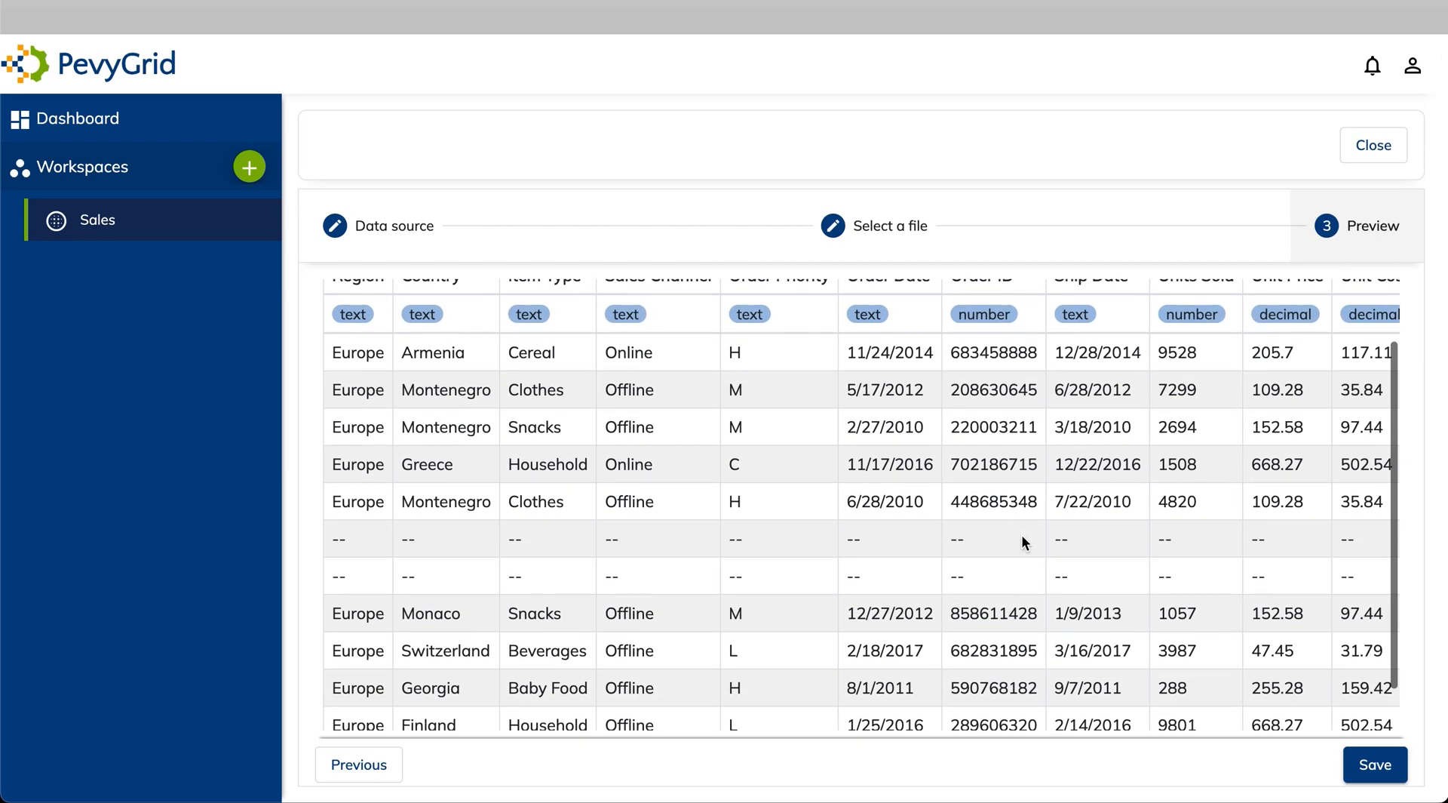
{"action": "left_click", "coordinate": [1375, 766]}
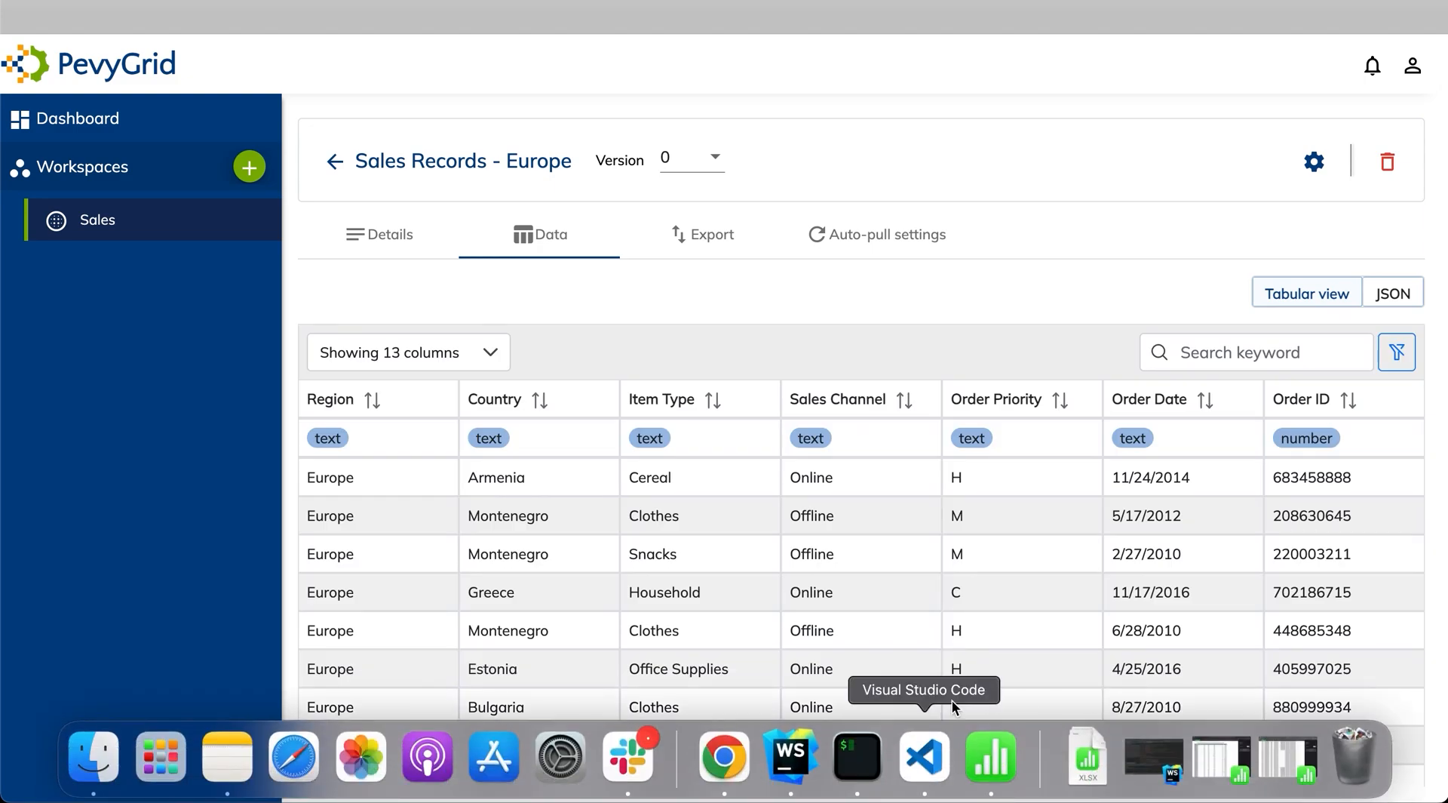
Show 80 rows per page in the Europe data table
{"action": "scroll", "coordinate": [958, 663], "scroll_direction": "down", "scroll_amount": 3}
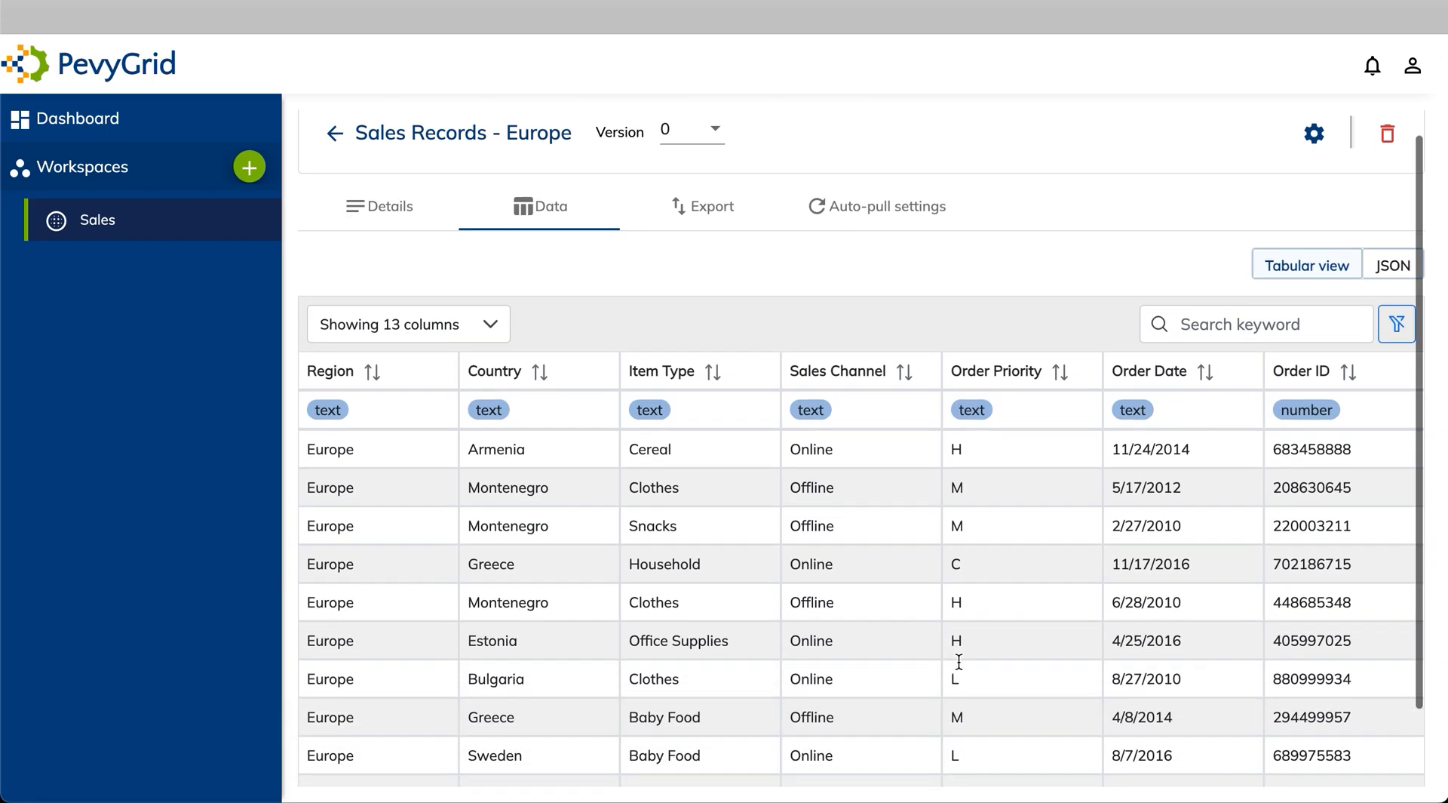
{"action": "left_click", "coordinate": [1168, 758]}
{"action": "left_click", "coordinate": [1151, 706]}
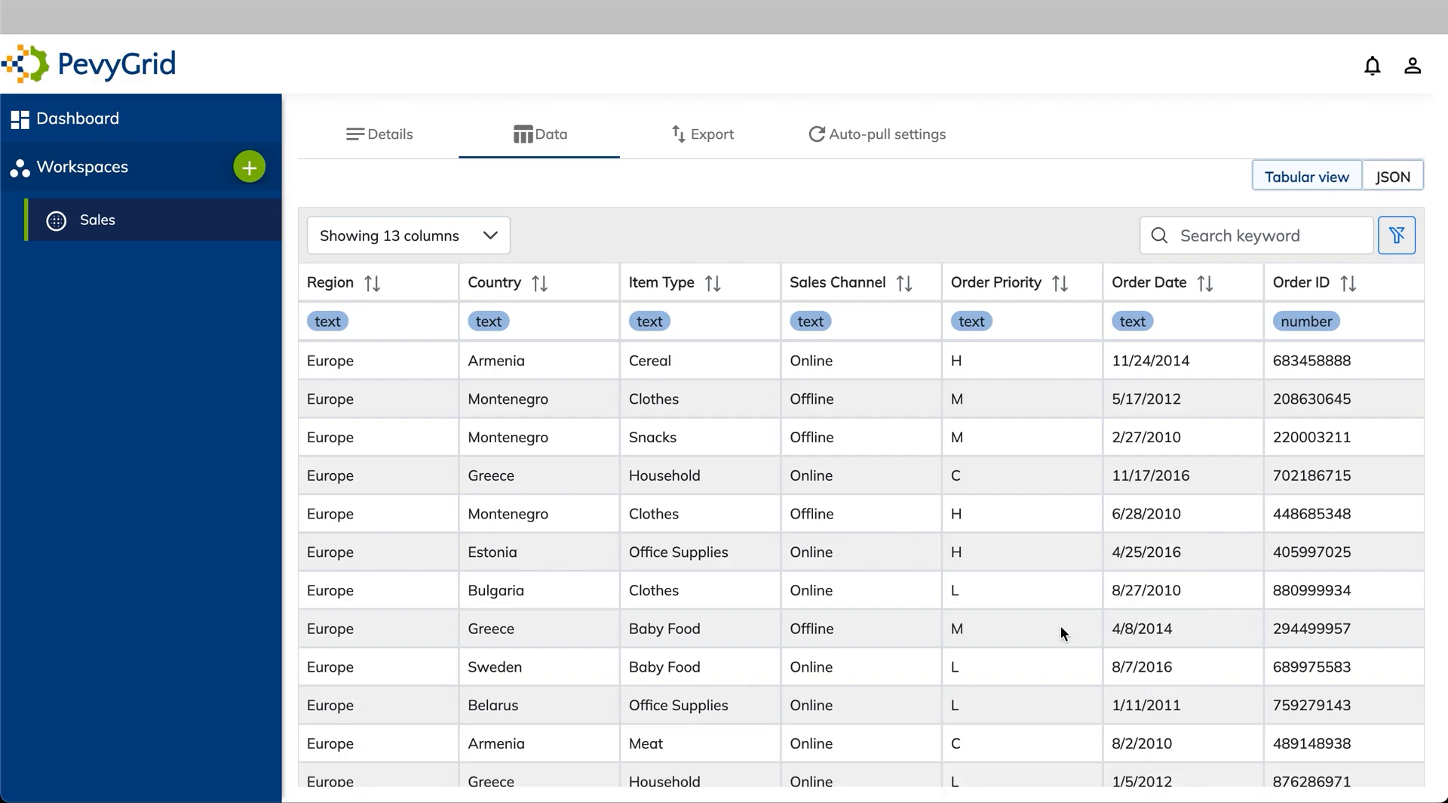
{"action": "scroll", "coordinate": [1060, 626], "scroll_direction": "down", "scroll_amount": 15}
{"action": "scroll", "coordinate": [1060, 626], "scroll_direction": "up", "scroll_amount": 15}
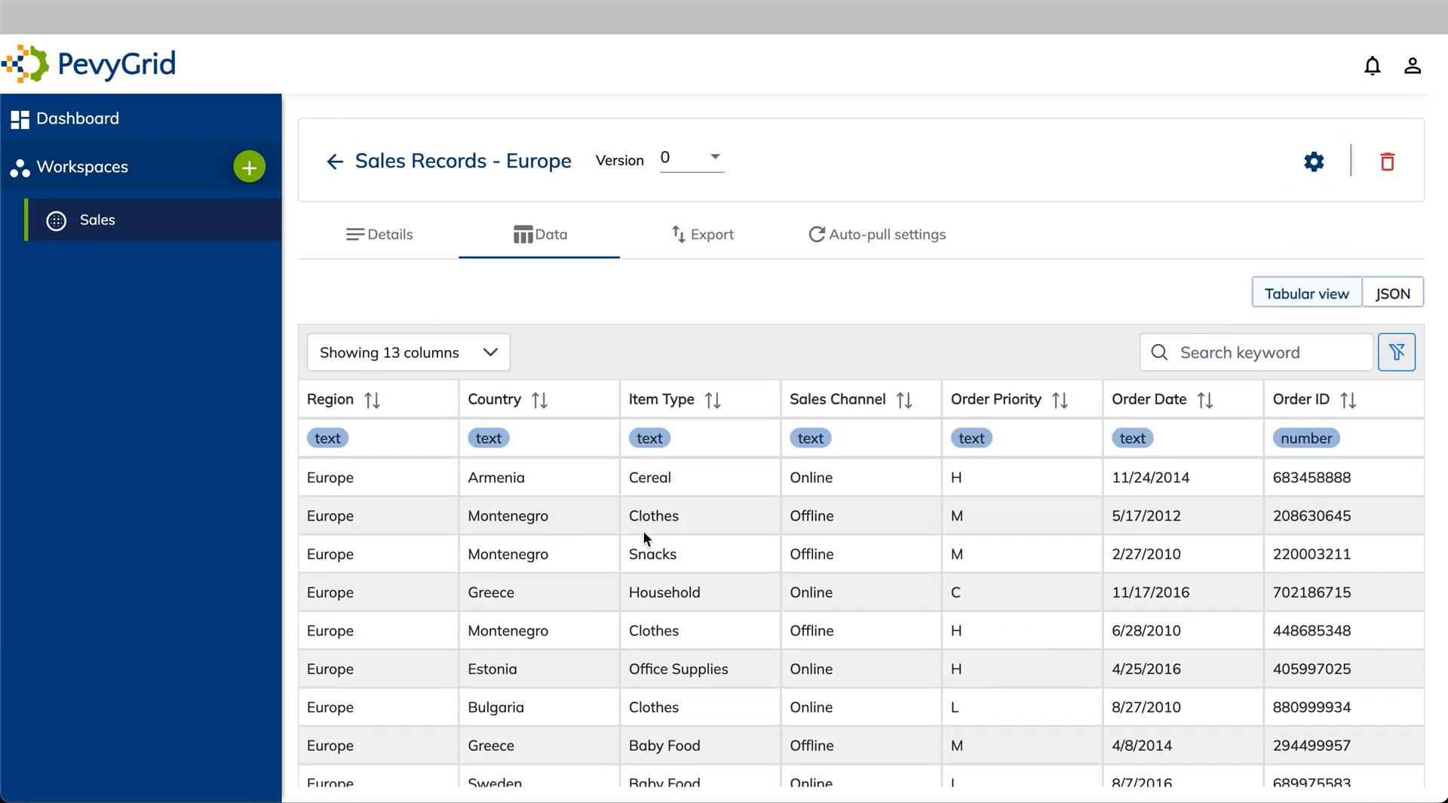
Limit visible columns to Country, Item Type, Units Sold, Unit Price, Unit Cost, Total Revenue, Total Cost
{"action": "left_click", "coordinate": [491, 353]}
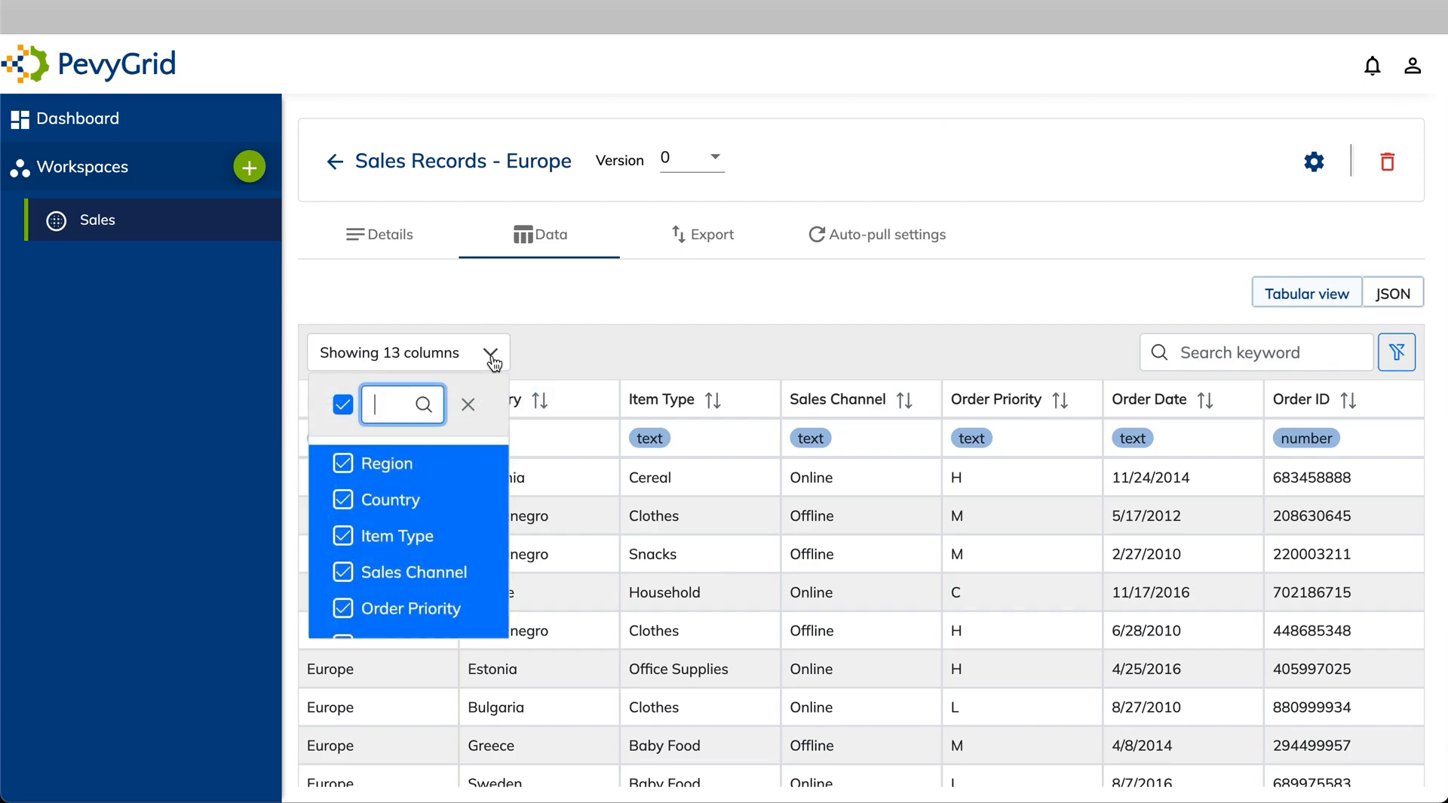
{"action": "left_click", "coordinate": [344, 411]}
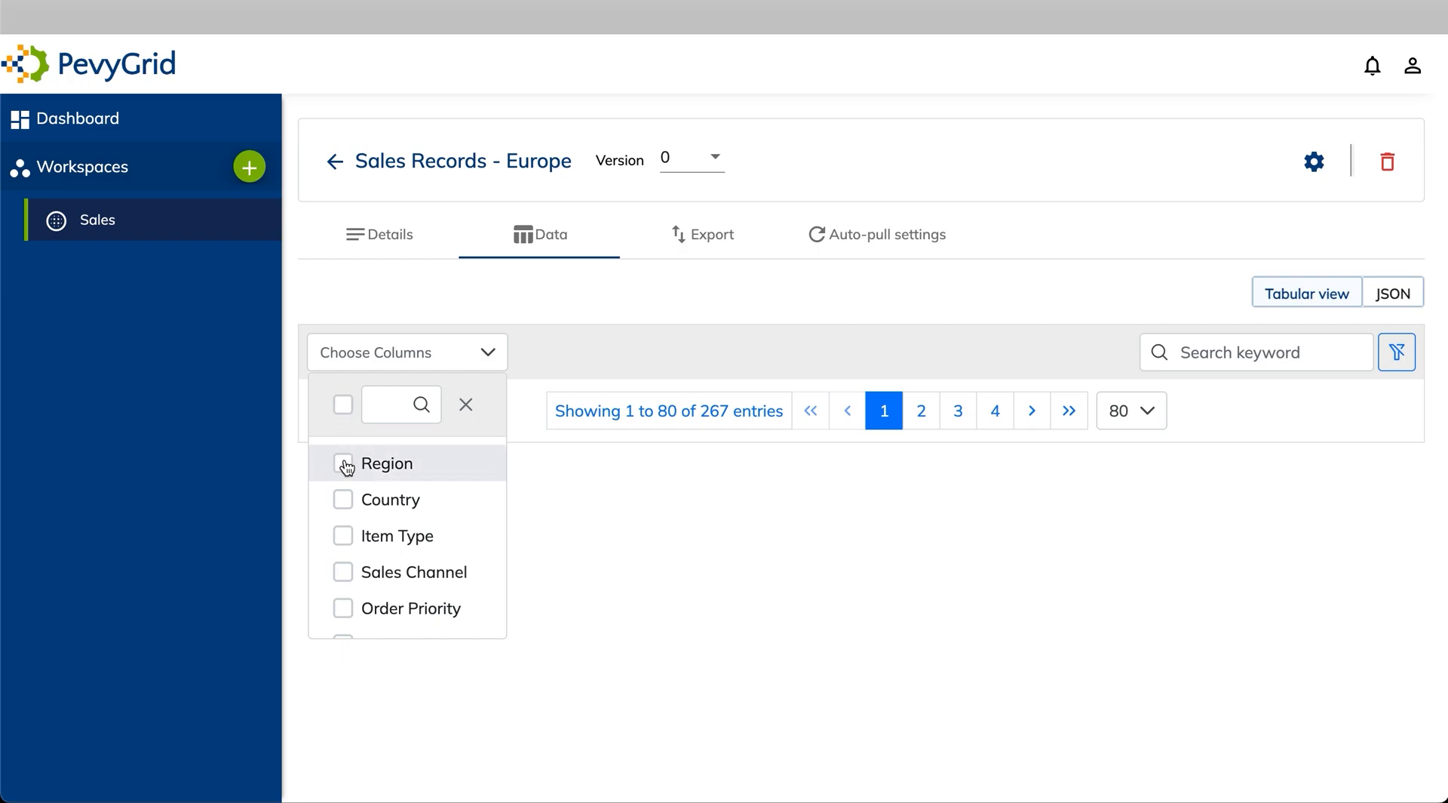
{"action": "left_click", "coordinate": [344, 499]}
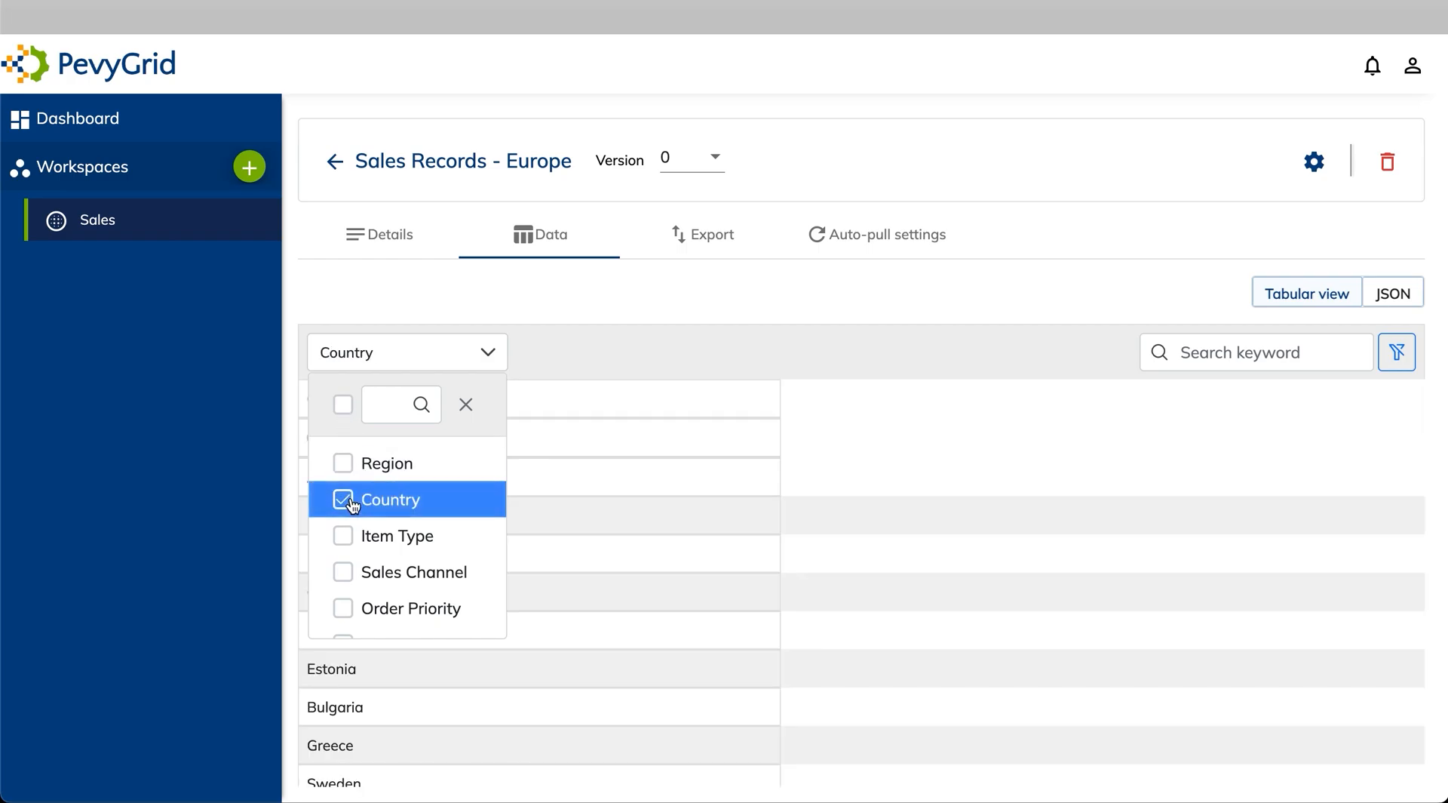
{"action": "left_click", "coordinate": [343, 536]}
{"action": "scroll", "coordinate": [347, 540], "scroll_direction": "down", "scroll_amount": 1}
{"action": "scroll", "coordinate": [347, 541], "scroll_direction": "down", "scroll_amount": 3}
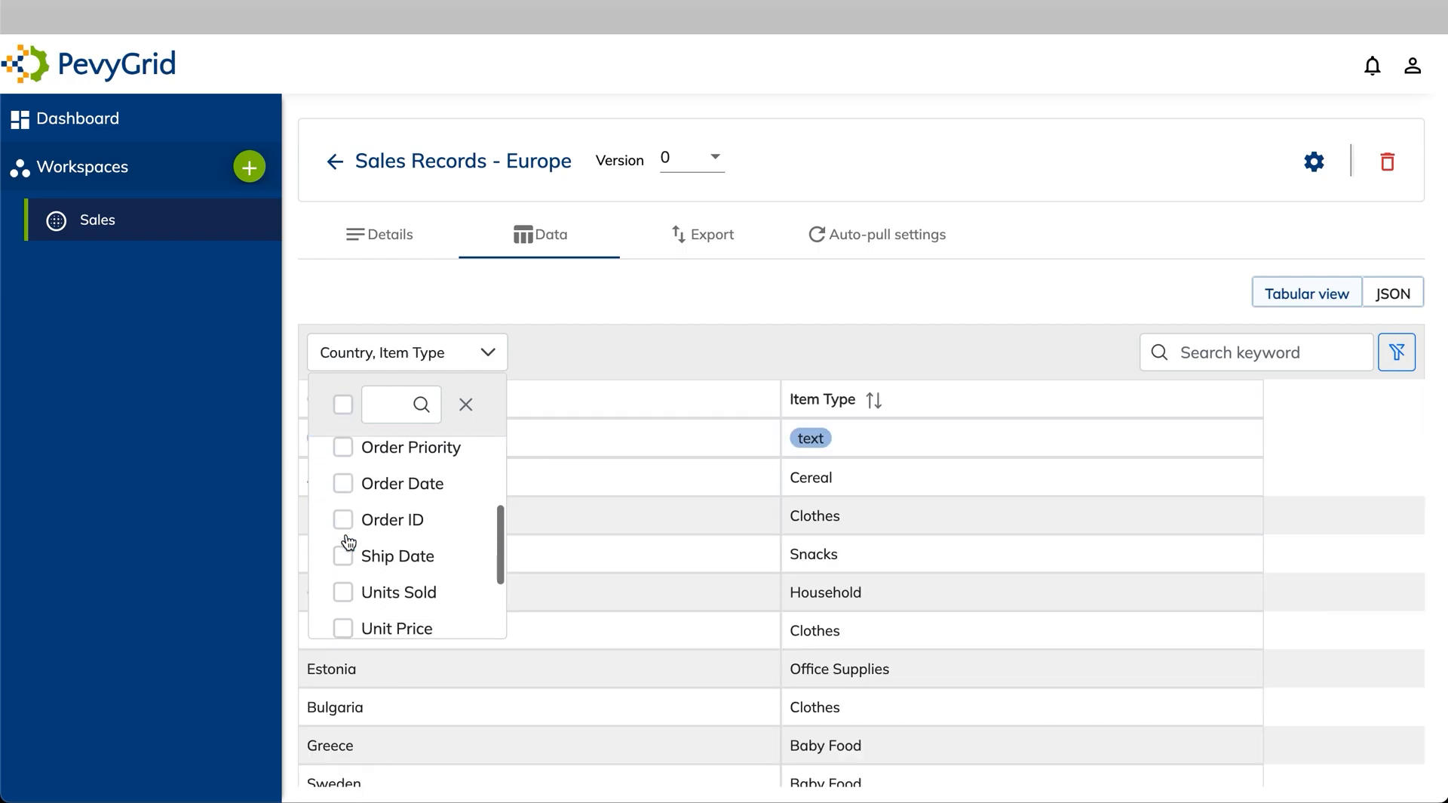
{"action": "left_click", "coordinate": [345, 537]}
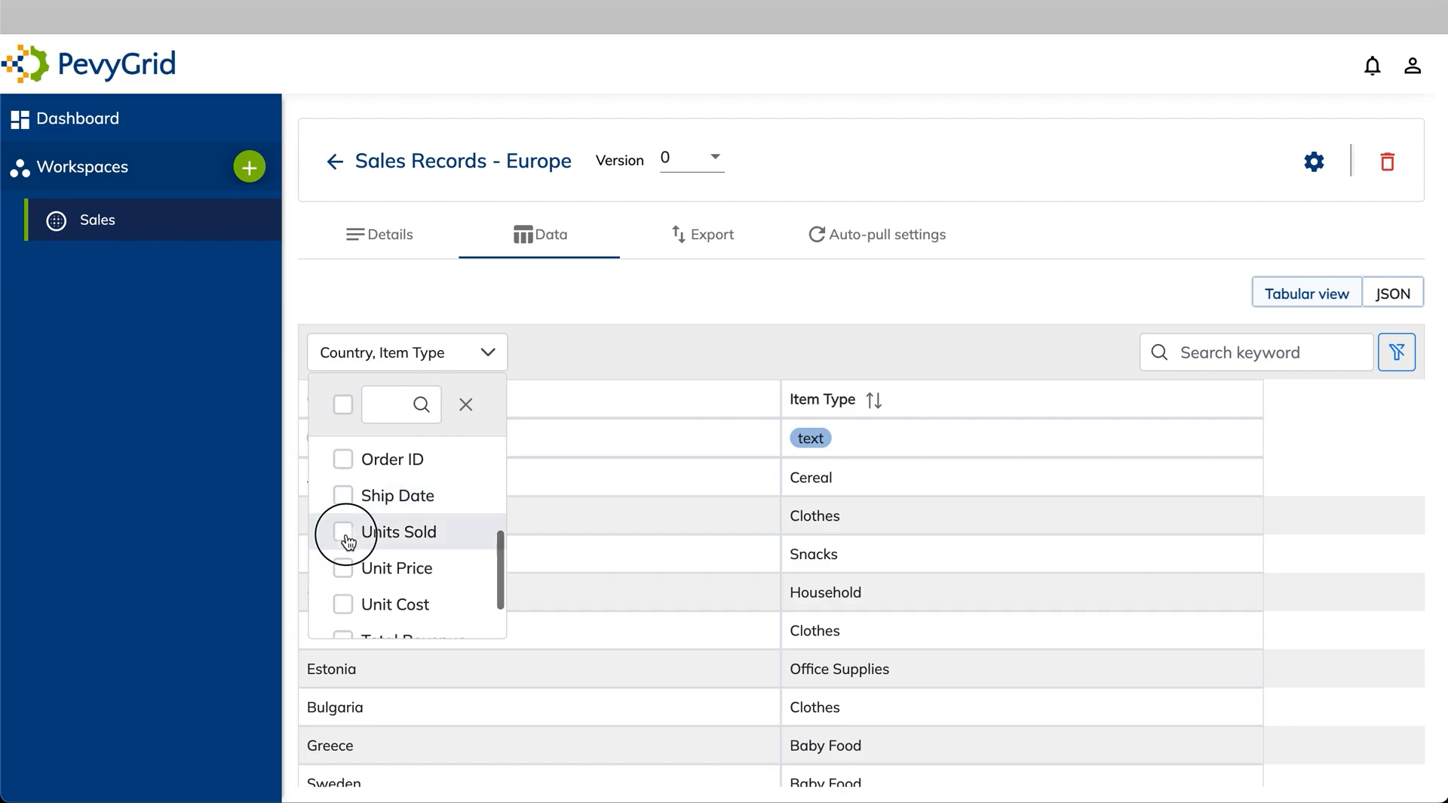
{"action": "left_click", "coordinate": [345, 572]}
{"action": "scroll", "coordinate": [348, 573], "scroll_direction": "down", "scroll_amount": 1}
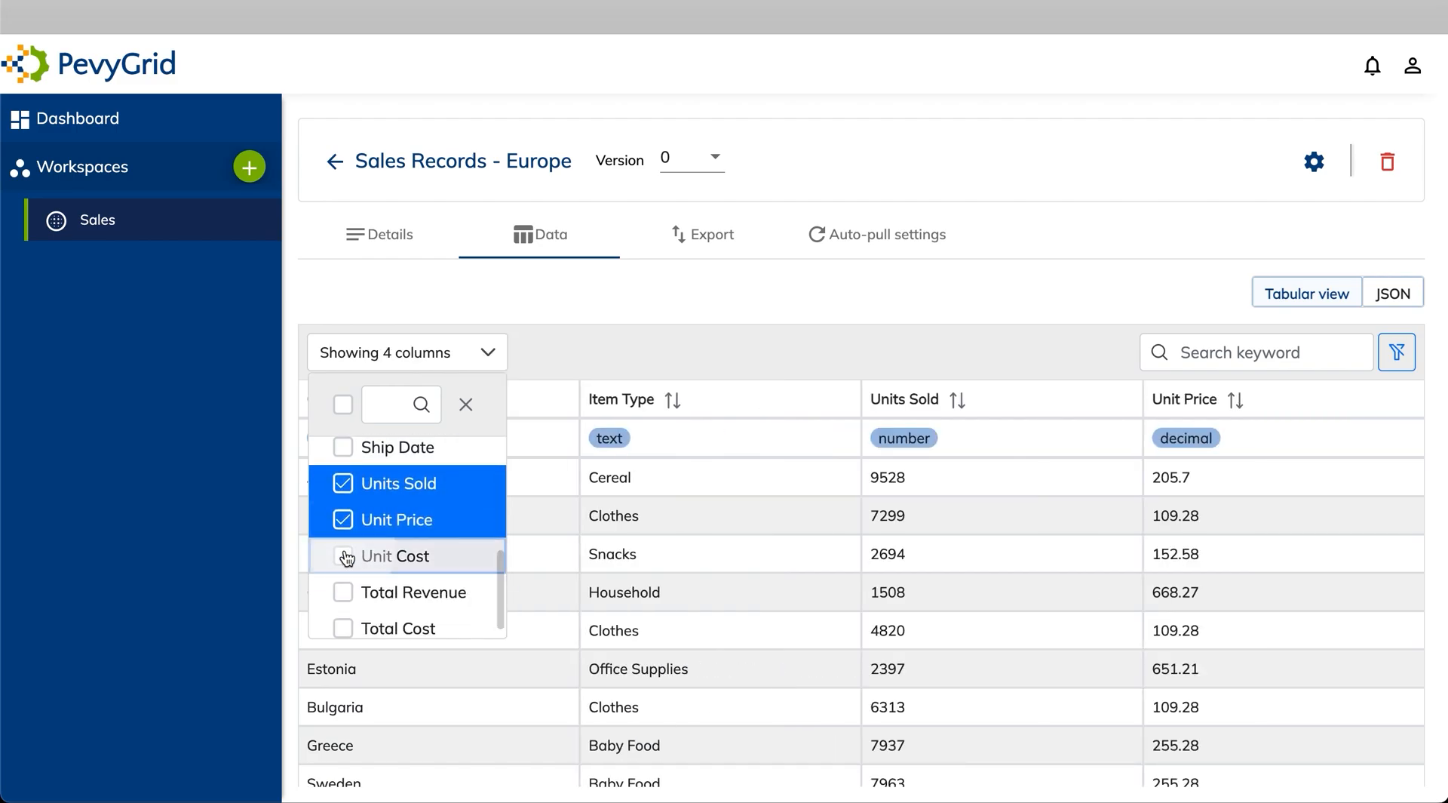
{"action": "left_click", "coordinate": [344, 553]}
{"action": "scroll", "coordinate": [346, 558], "scroll_direction": "down", "scroll_amount": 1}
{"action": "left_click", "coordinate": [344, 578]}
{"action": "left_click", "coordinate": [345, 617]}
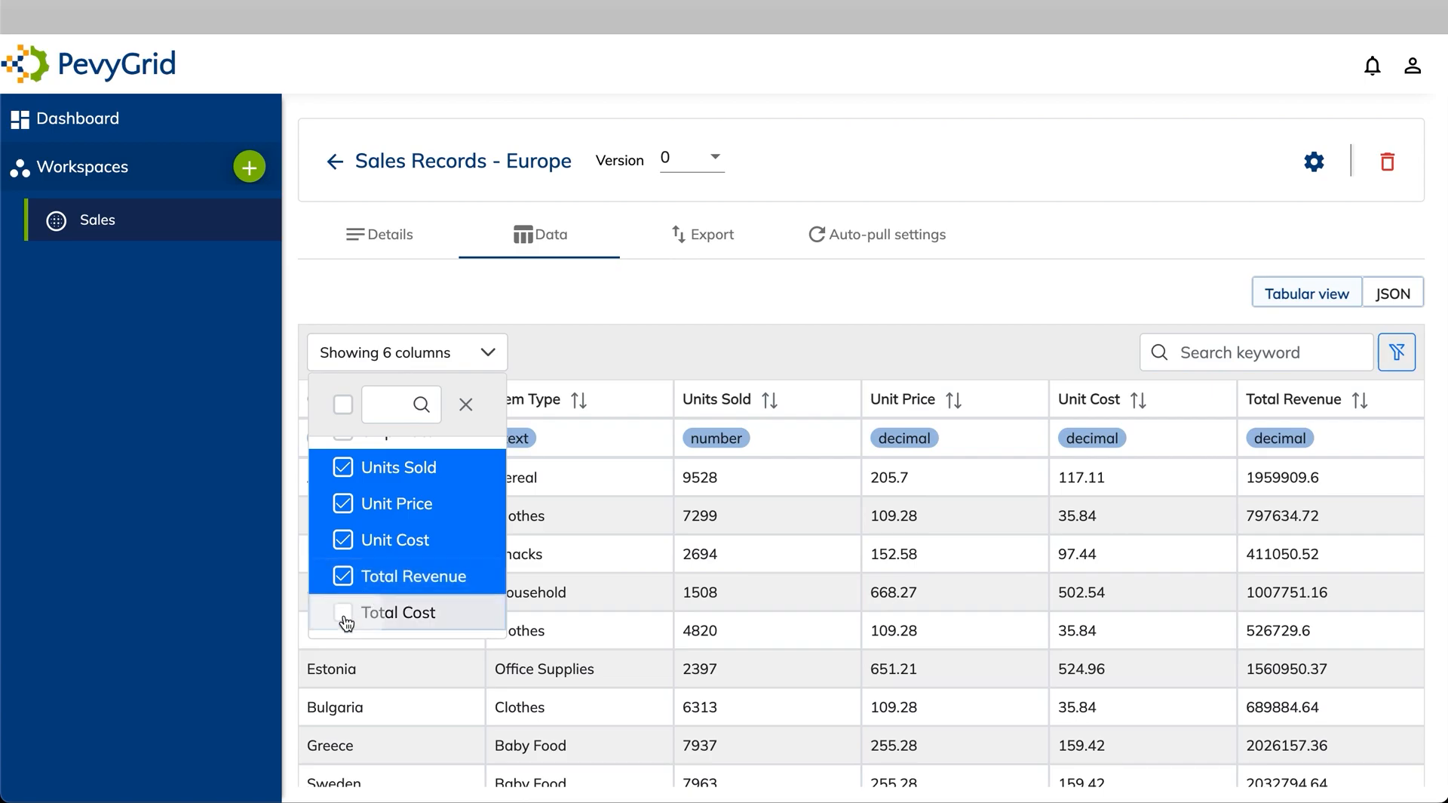
{"action": "left_click", "coordinate": [670, 309]}
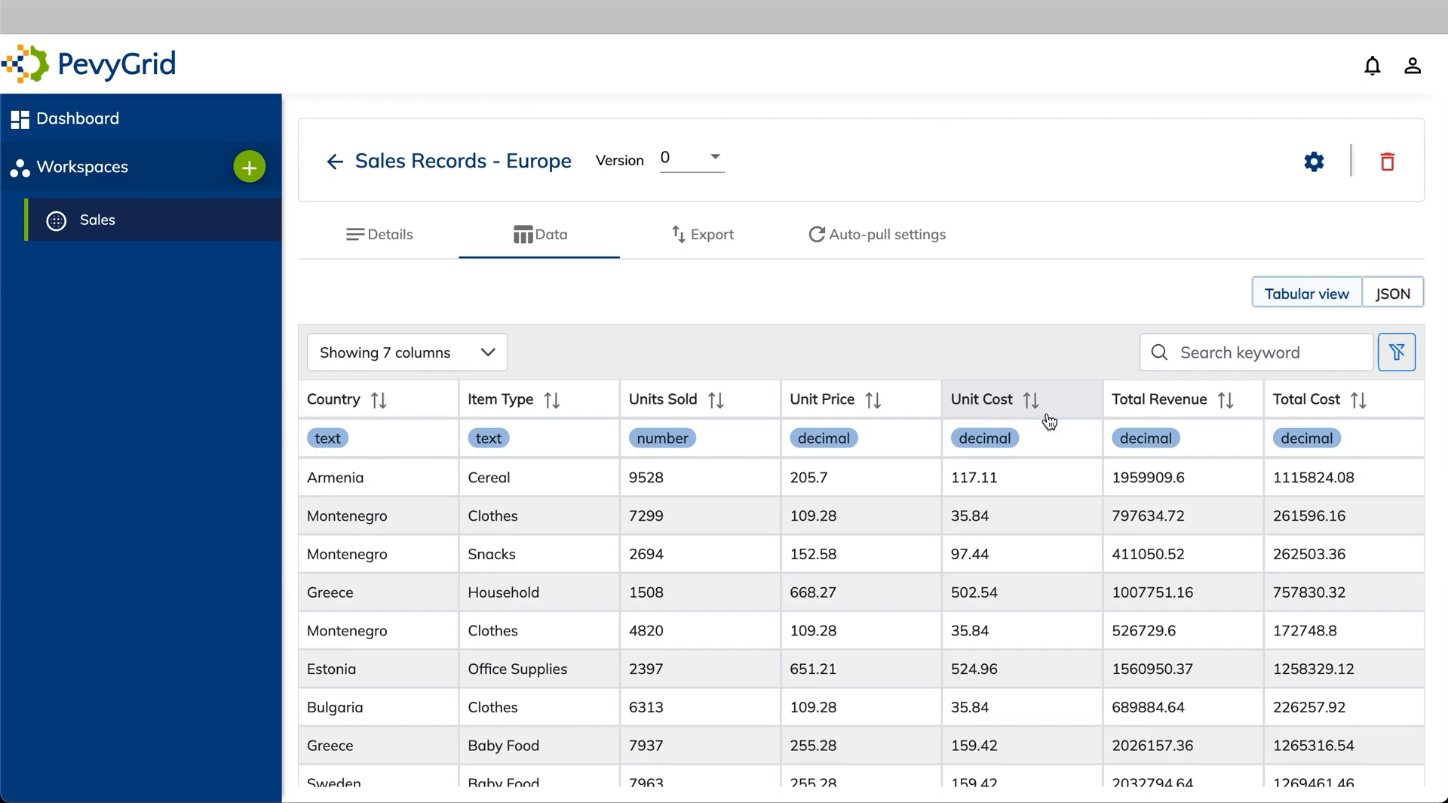
Sort the table by Total Revenue, highest first
{"action": "left_click", "coordinate": [1169, 407]}
{"action": "left_click", "coordinate": [1169, 406]}
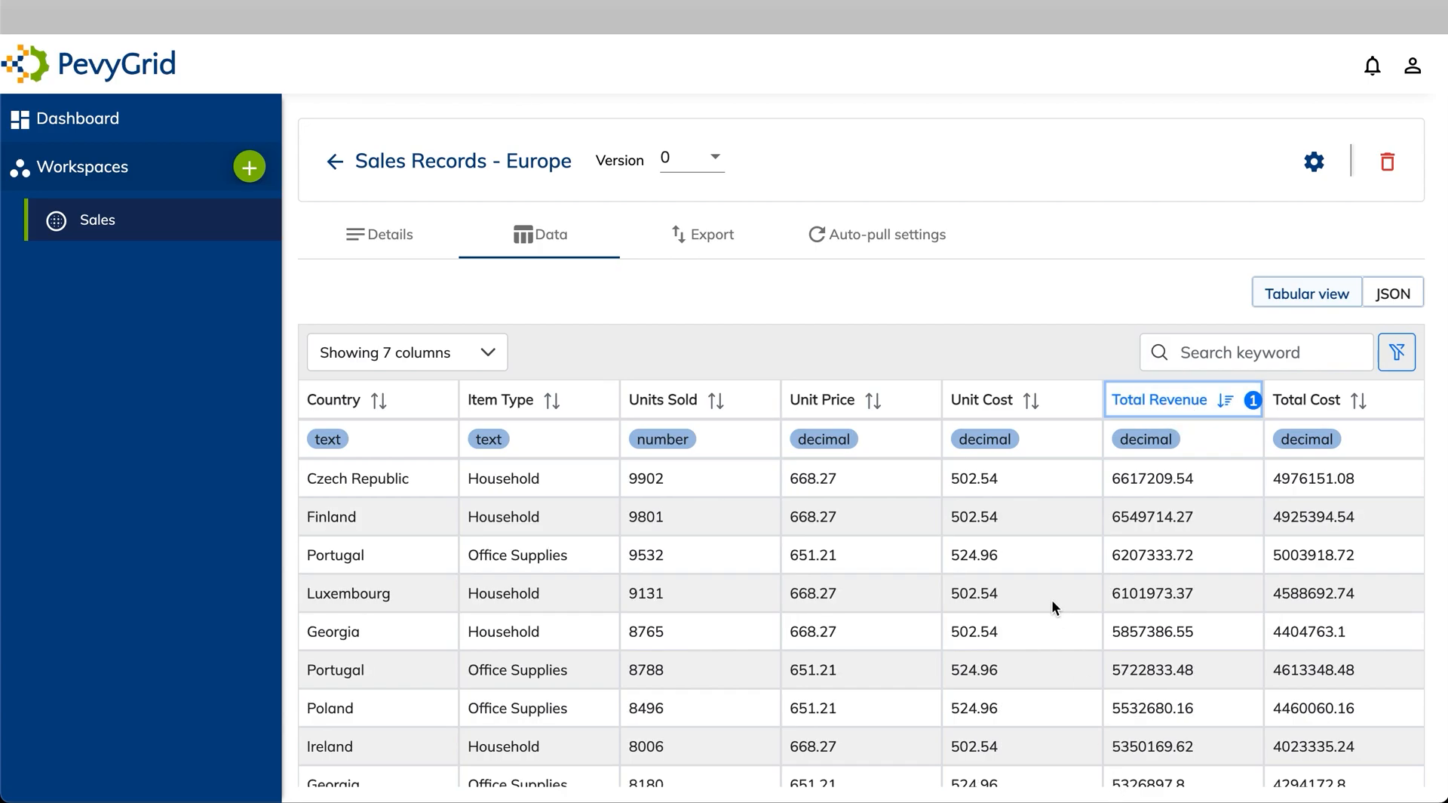
{"action": "scroll", "coordinate": [983, 620], "scroll_direction": "down", "scroll_amount": 1}
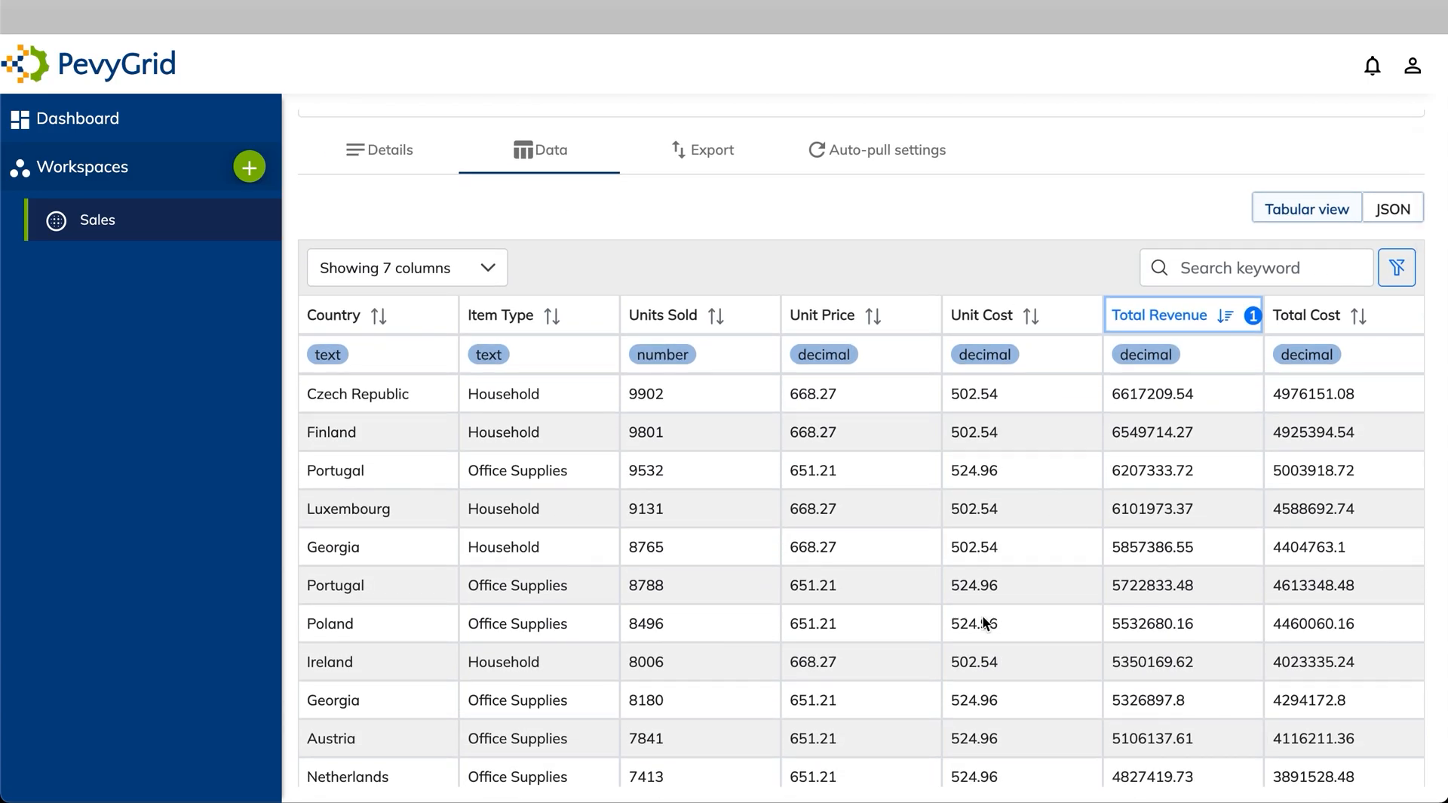
{"action": "scroll", "coordinate": [983, 617], "scroll_direction": "up", "scroll_amount": 1}
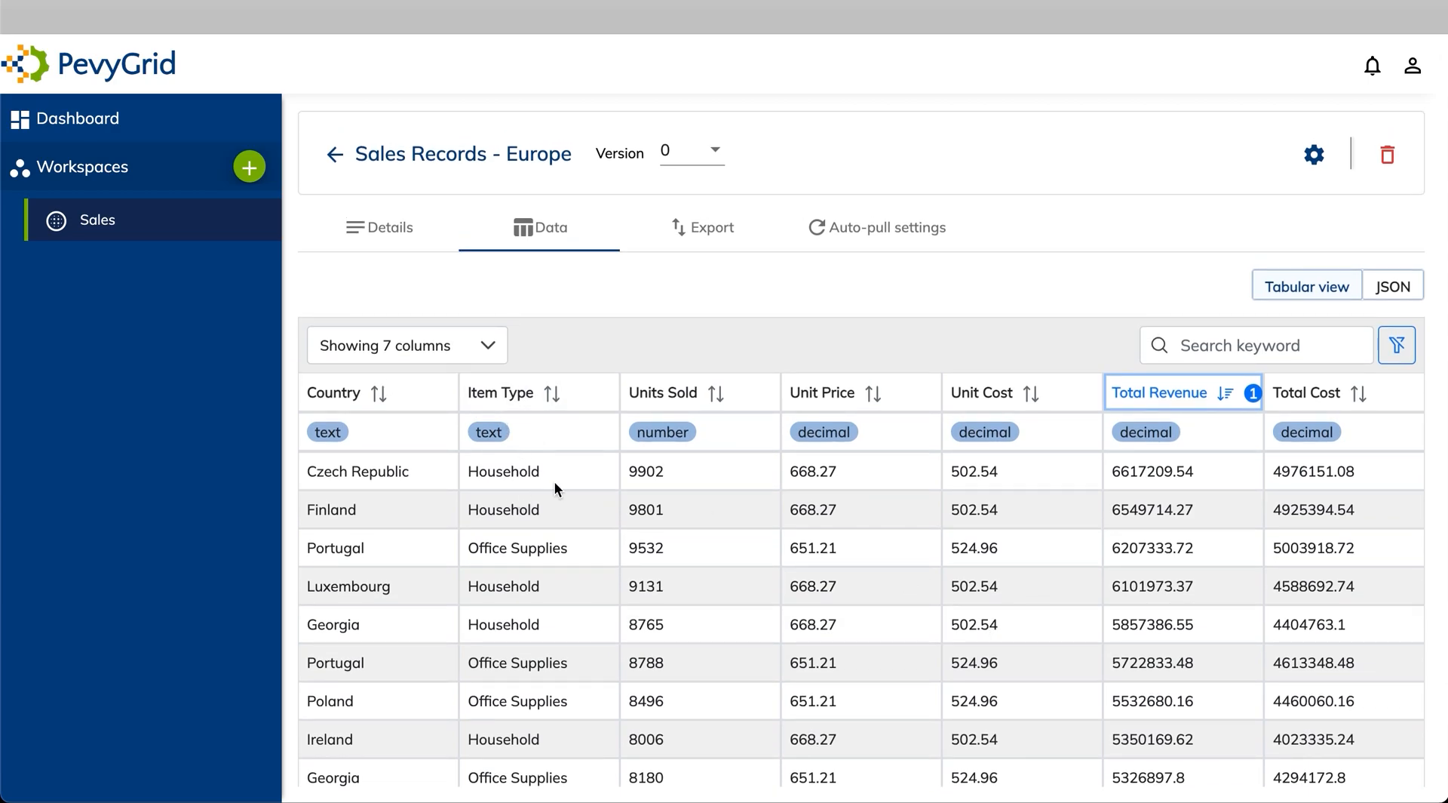
Filter the table with the keyword 'Hou' to show only Household rows
{"action": "left_click", "coordinate": [1240, 343]}
{"action": "type", "text": "Hou"}
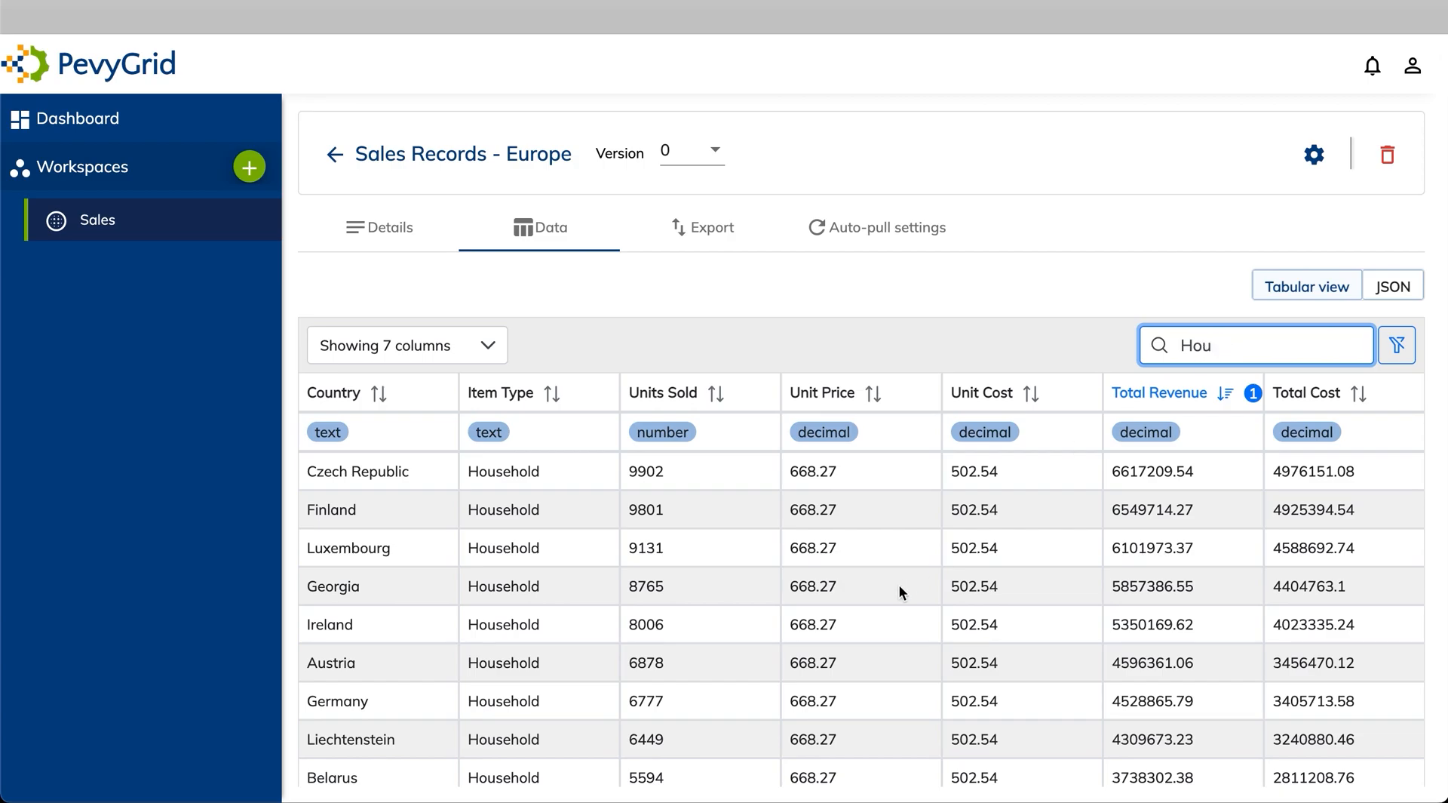
{"action": "scroll", "coordinate": [898, 583], "scroll_direction": "down", "scroll_amount": 6}
{"action": "scroll", "coordinate": [980, 675], "scroll_direction": "up", "scroll_amount": 6}
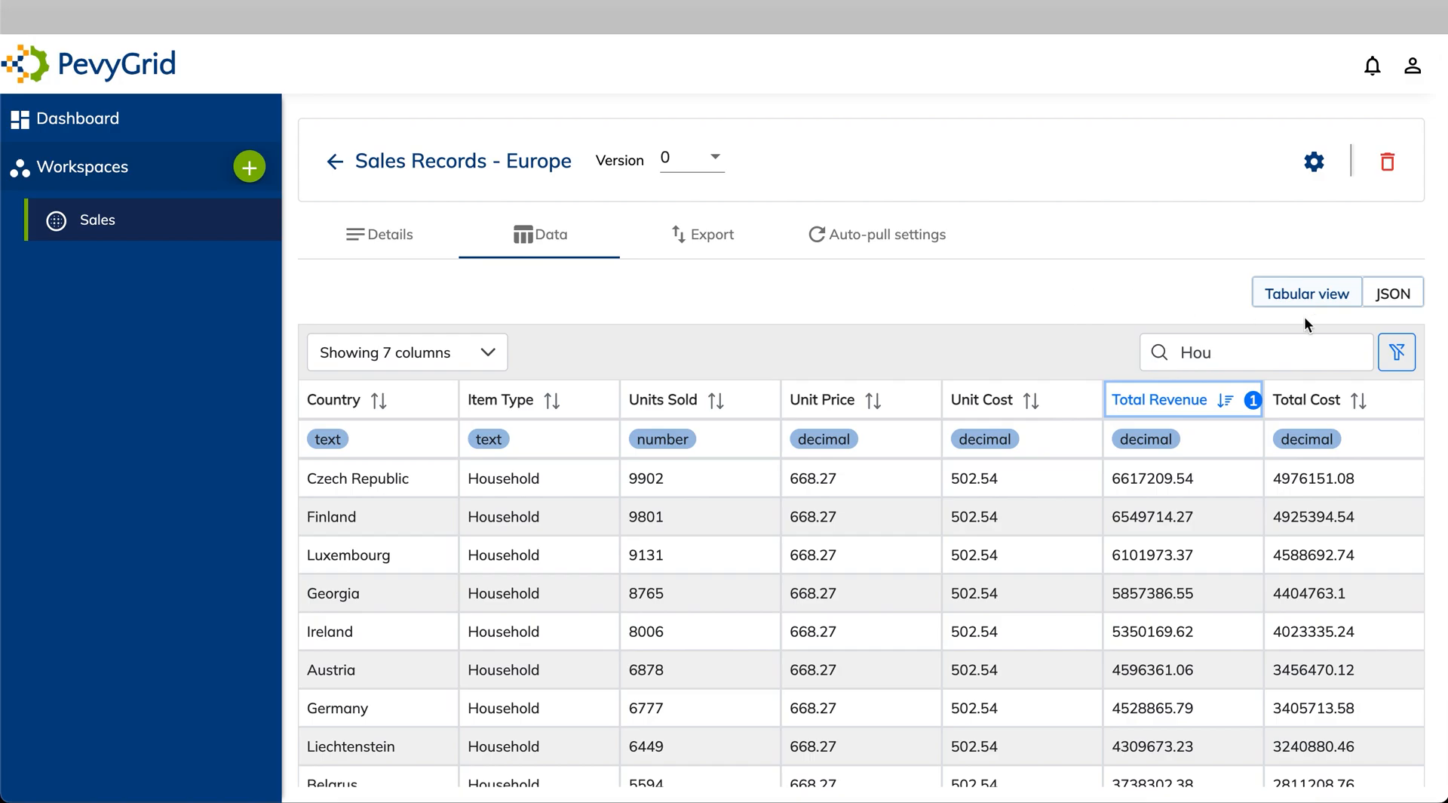
View the Europe records as JSON, collapse records 0 and 1, then go to the Export page
{"action": "left_click", "coordinate": [1392, 300]}
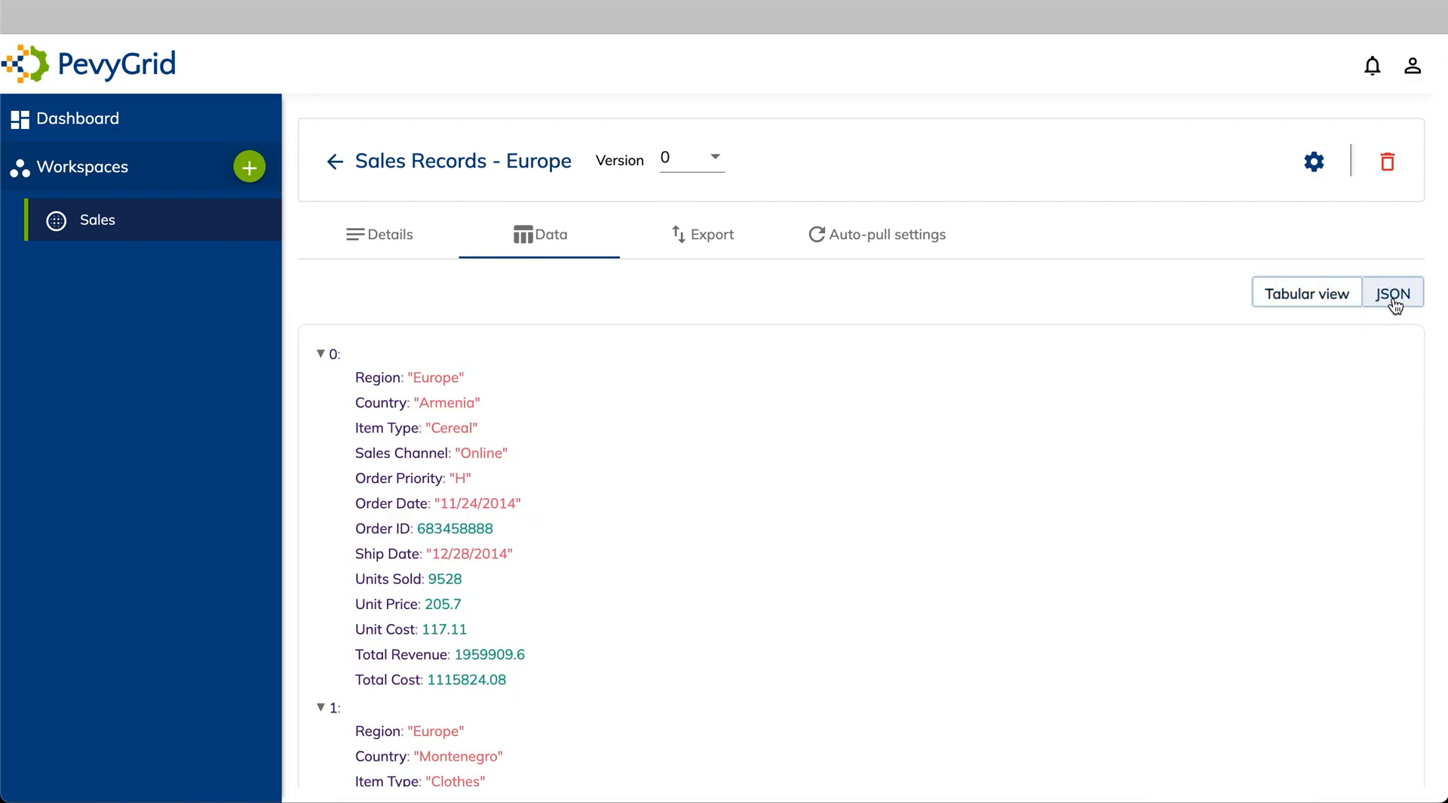
{"action": "left_click", "coordinate": [321, 355]}
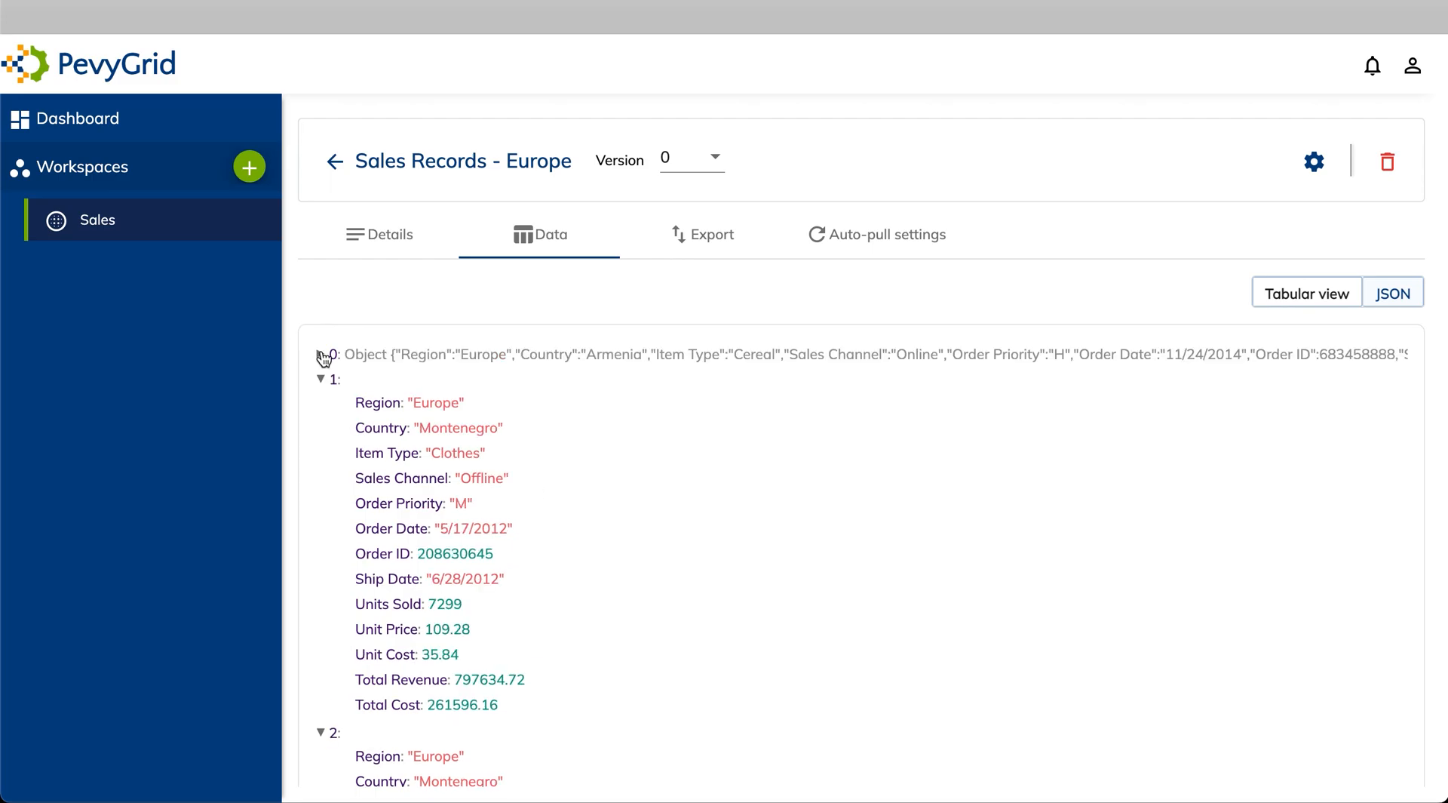
{"action": "left_click", "coordinate": [321, 380]}
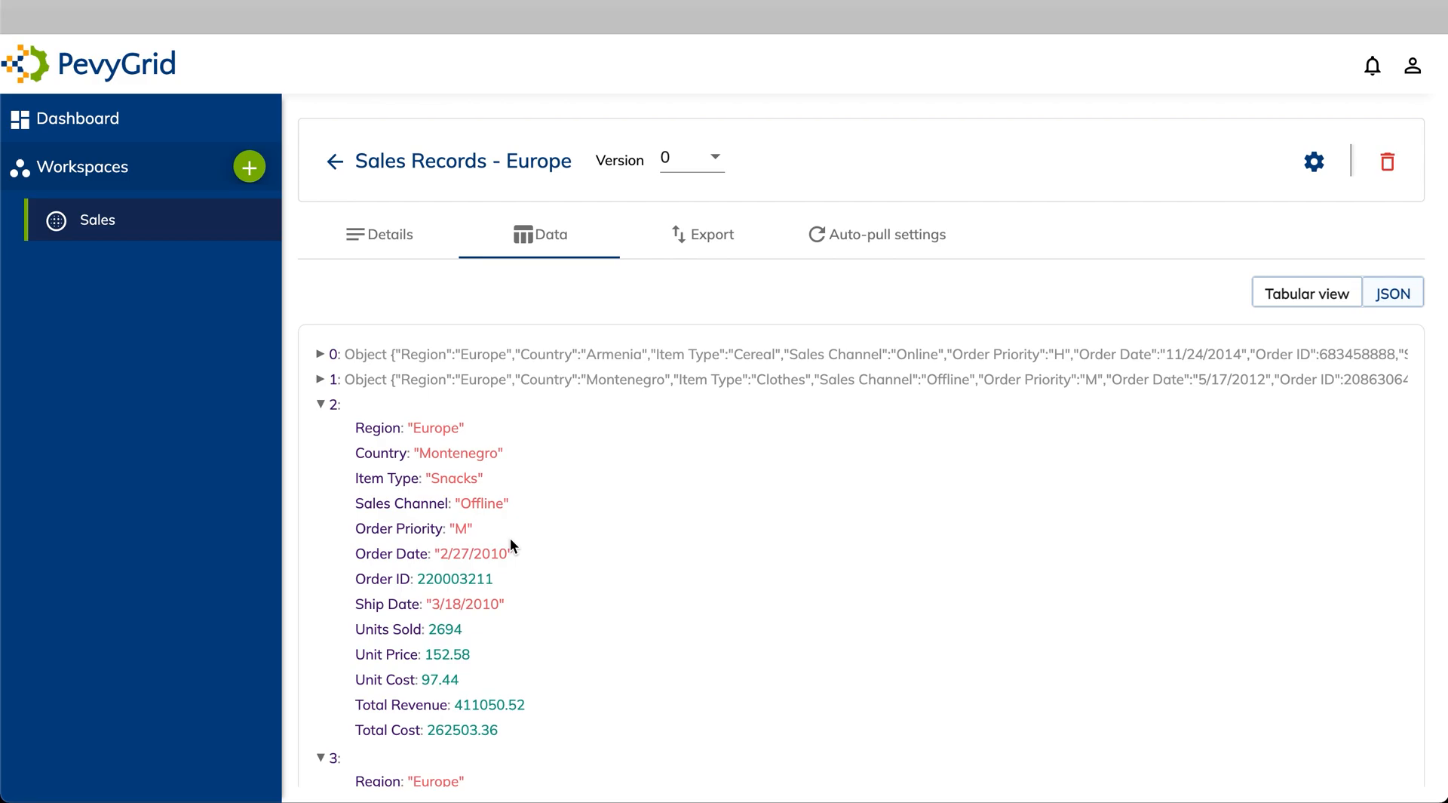
{"action": "left_click", "coordinate": [701, 241]}
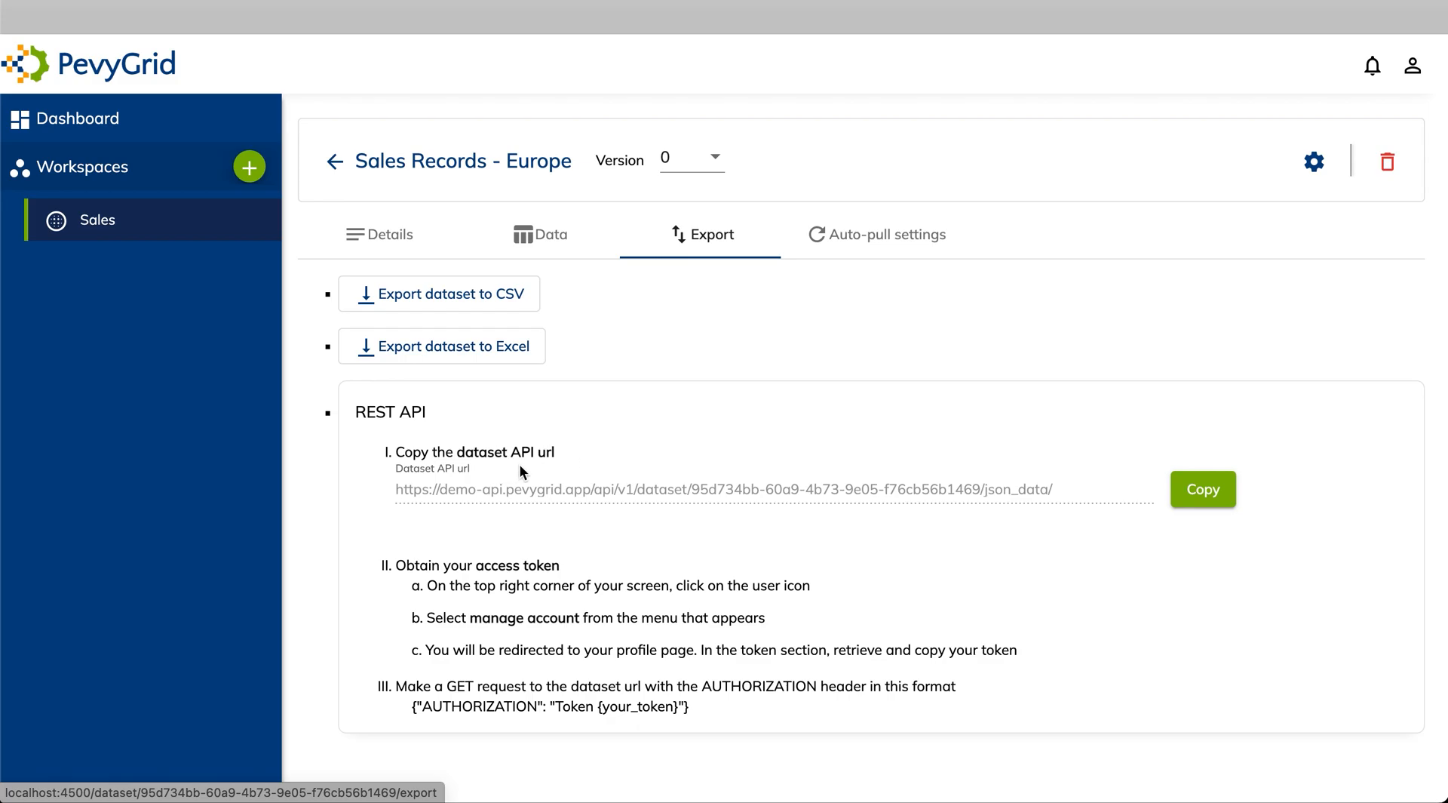
Copy the Sales Records - Europe Dataset API url and briefly check the account menu
{"action": "left_click", "coordinate": [1202, 502]}
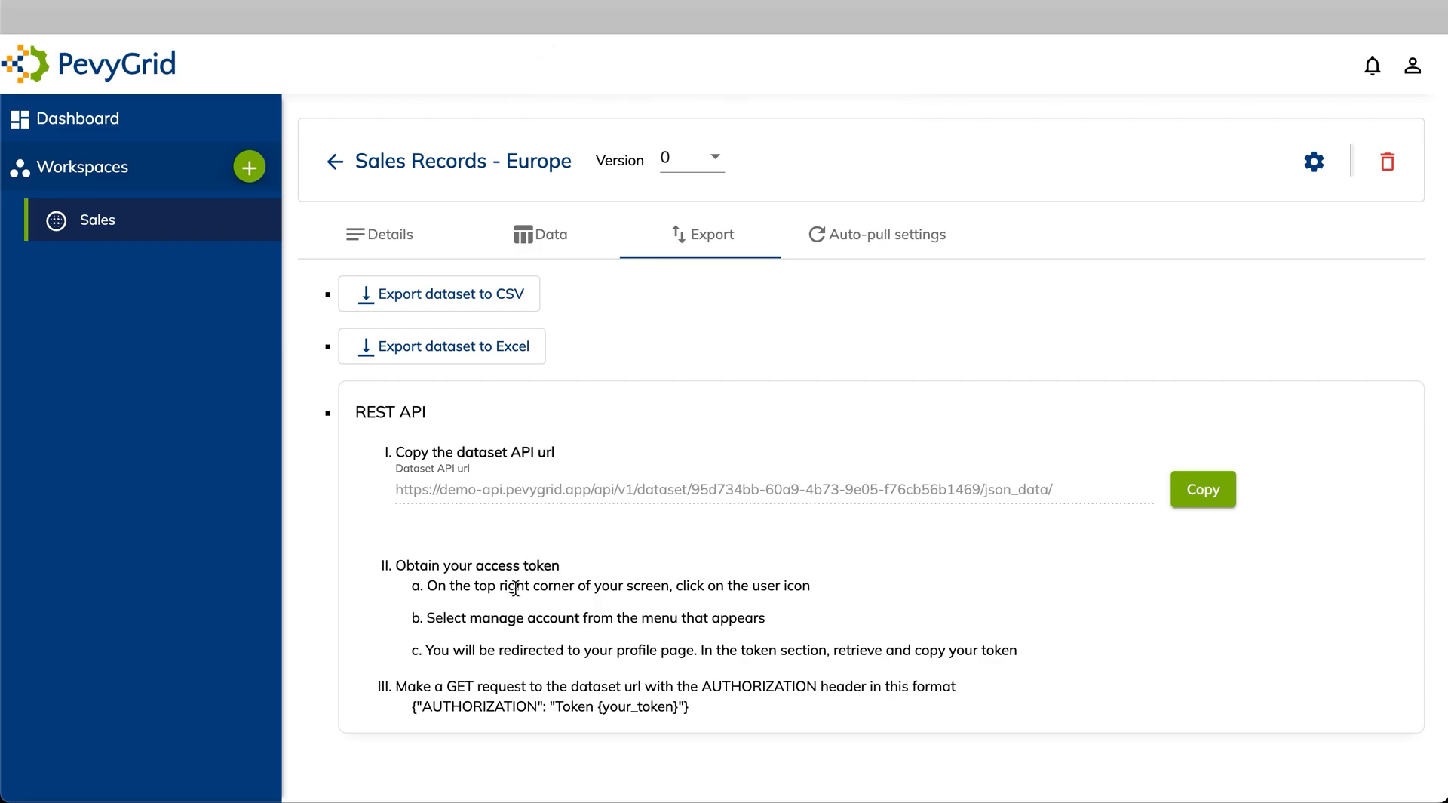
{"action": "left_click", "coordinate": [1412, 70]}
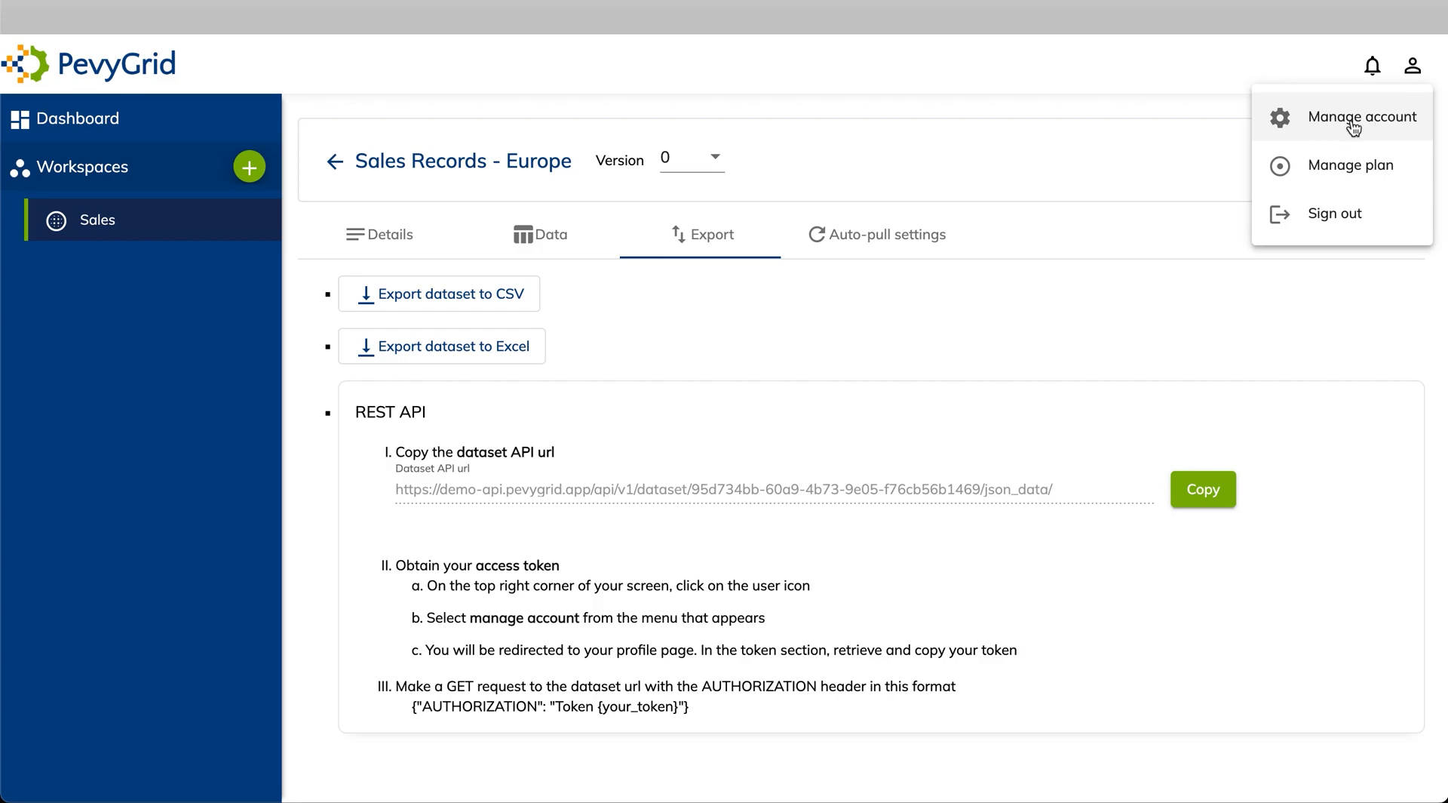
{"action": "left_click", "coordinate": [1137, 666]}
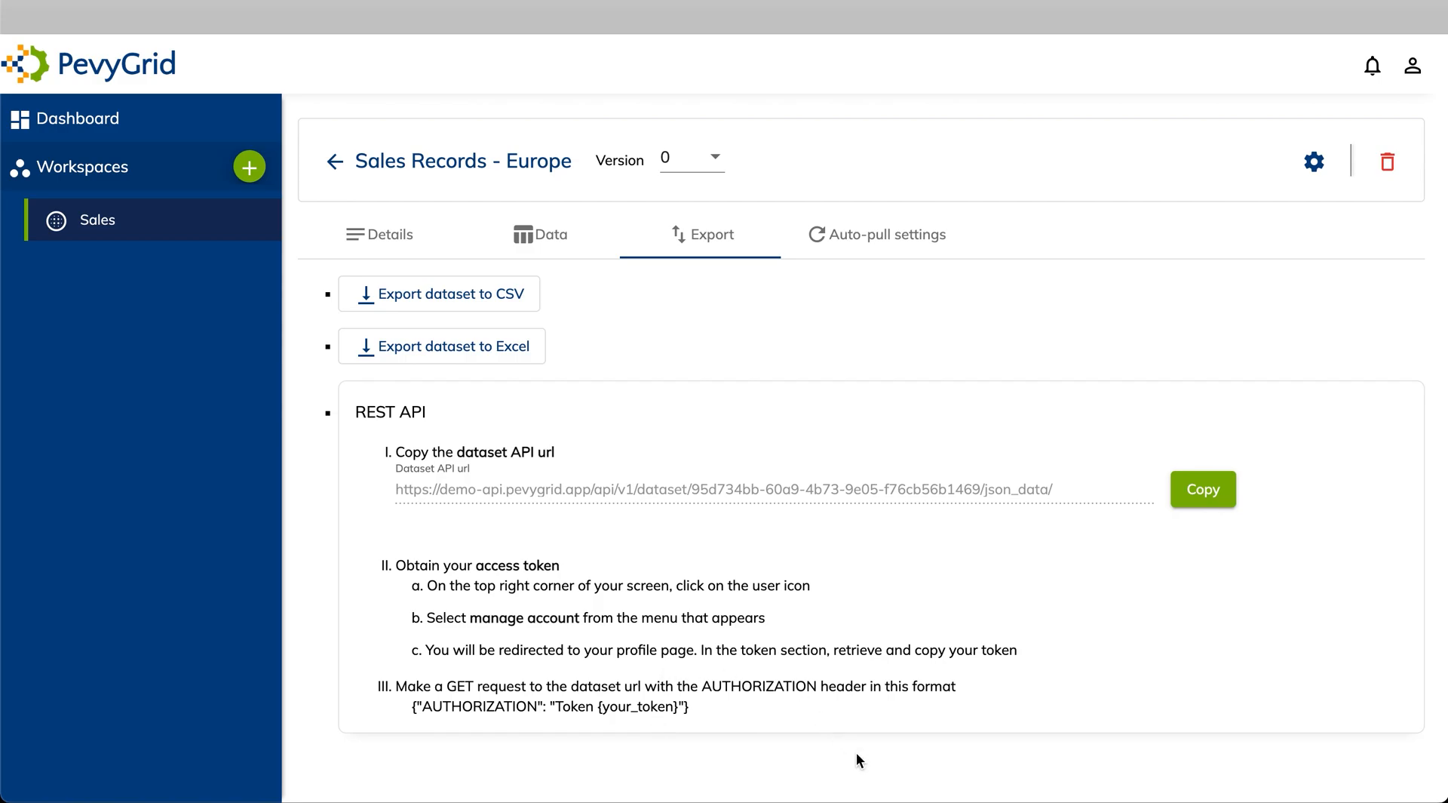
Paste the copied dataset API url into a Postman GET request
{"action": "left_click", "coordinate": [1066, 756]}
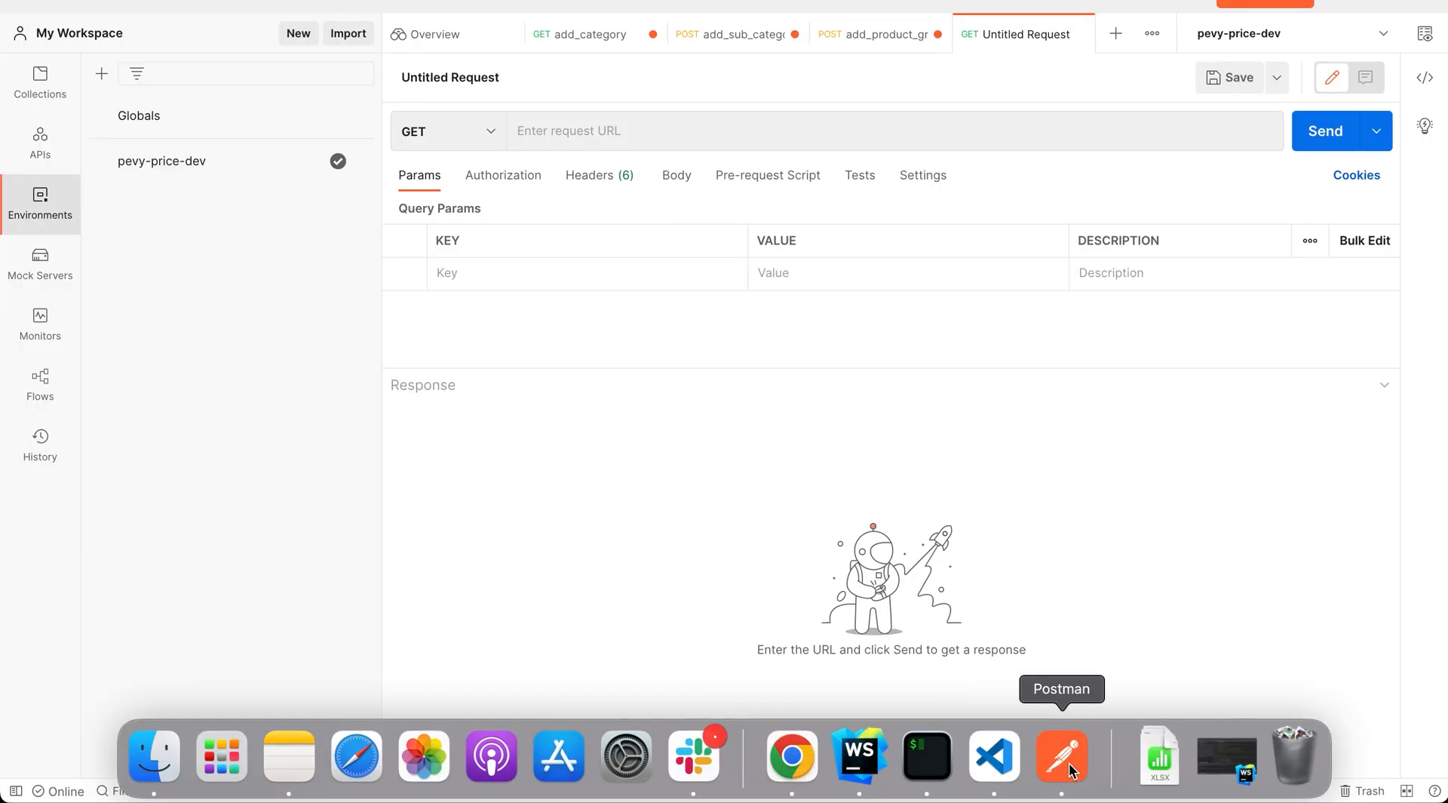
{"action": "left_click", "coordinate": [675, 136]}
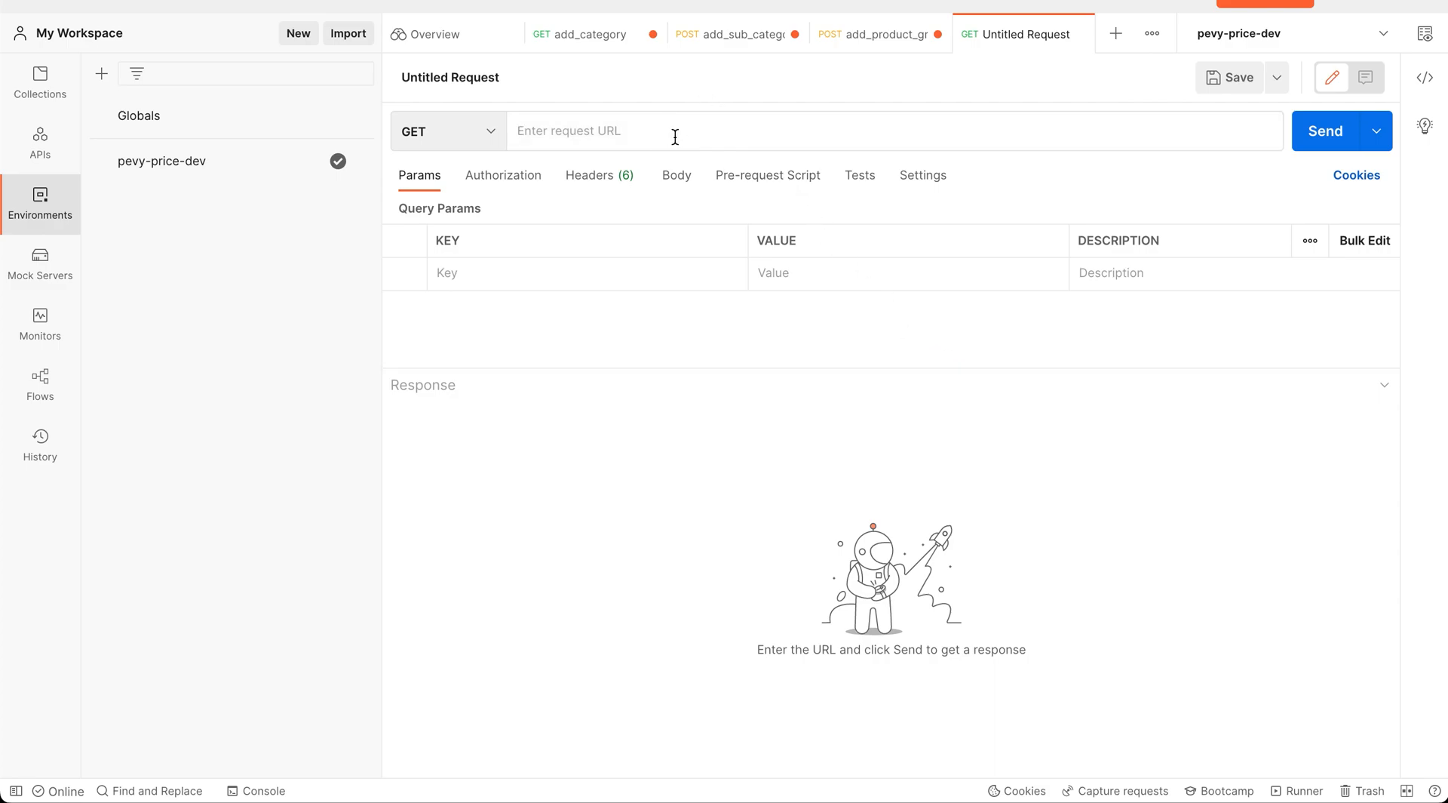
{"action": "key", "text": "super+v"}
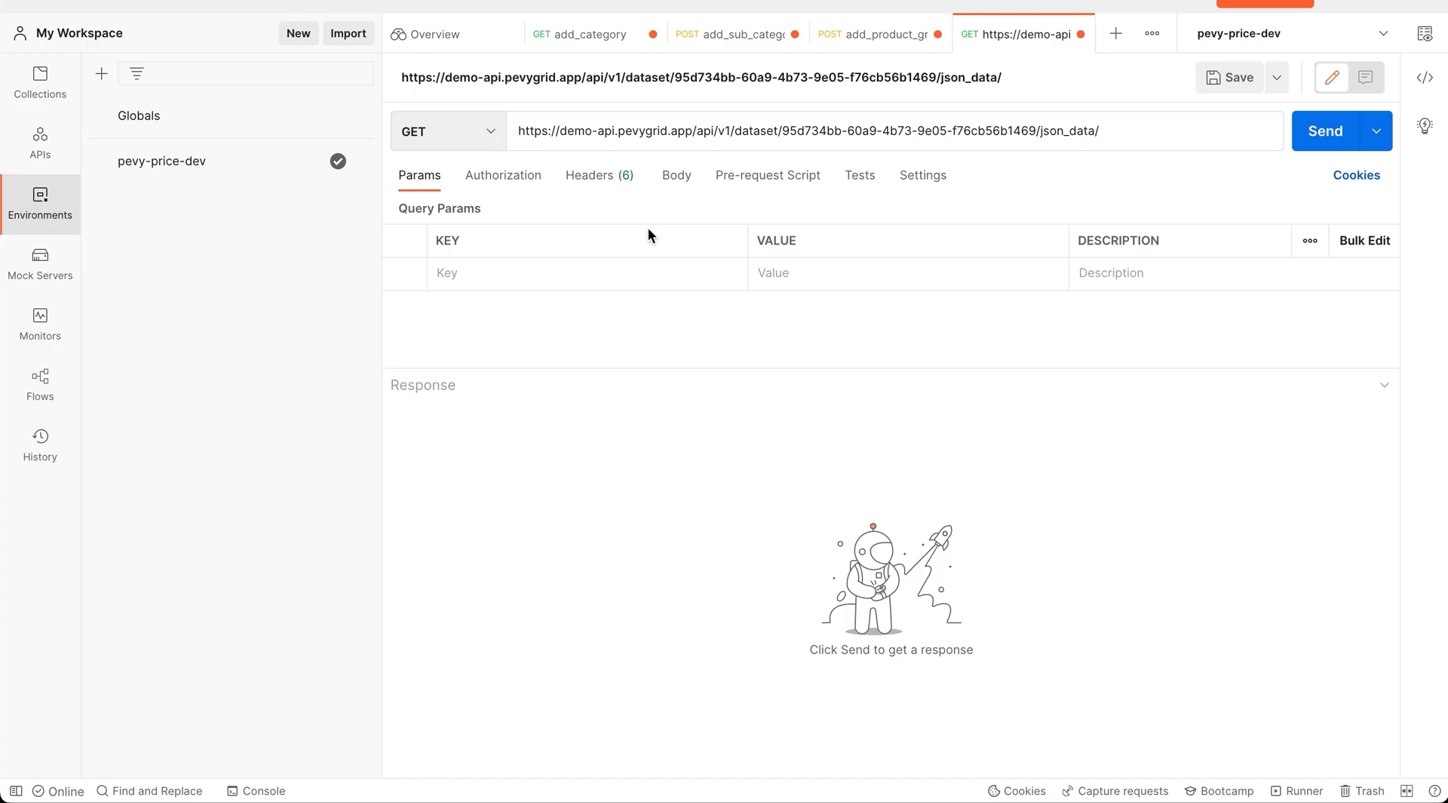
Add header Authorization: Token {{api_token}}, send the request, and review the returned JSON records
{"action": "left_click", "coordinate": [585, 178]}
{"action": "left_click", "coordinate": [526, 275]}
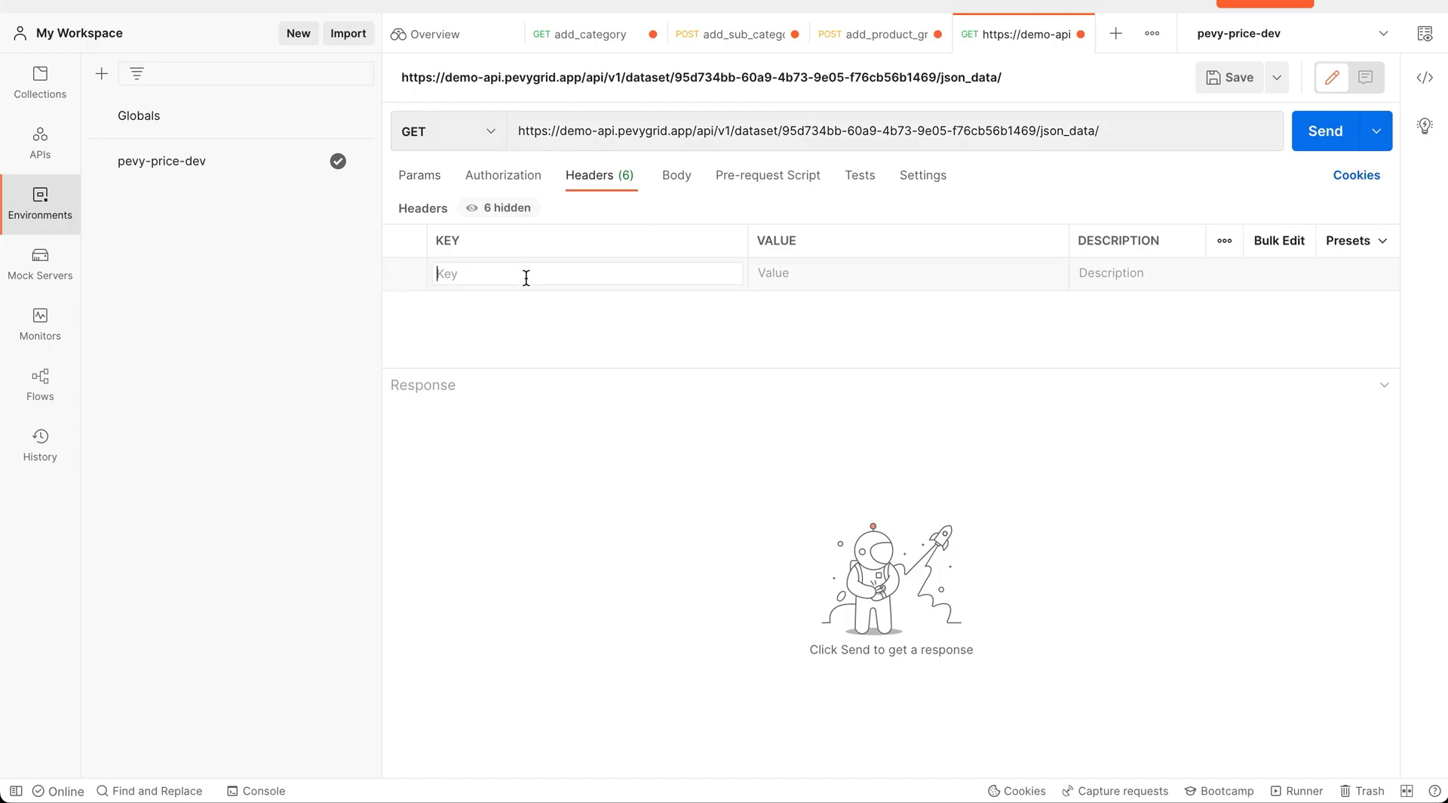
{"action": "type", "text": "Au"}
{"action": "left_click", "coordinate": [556, 304]}
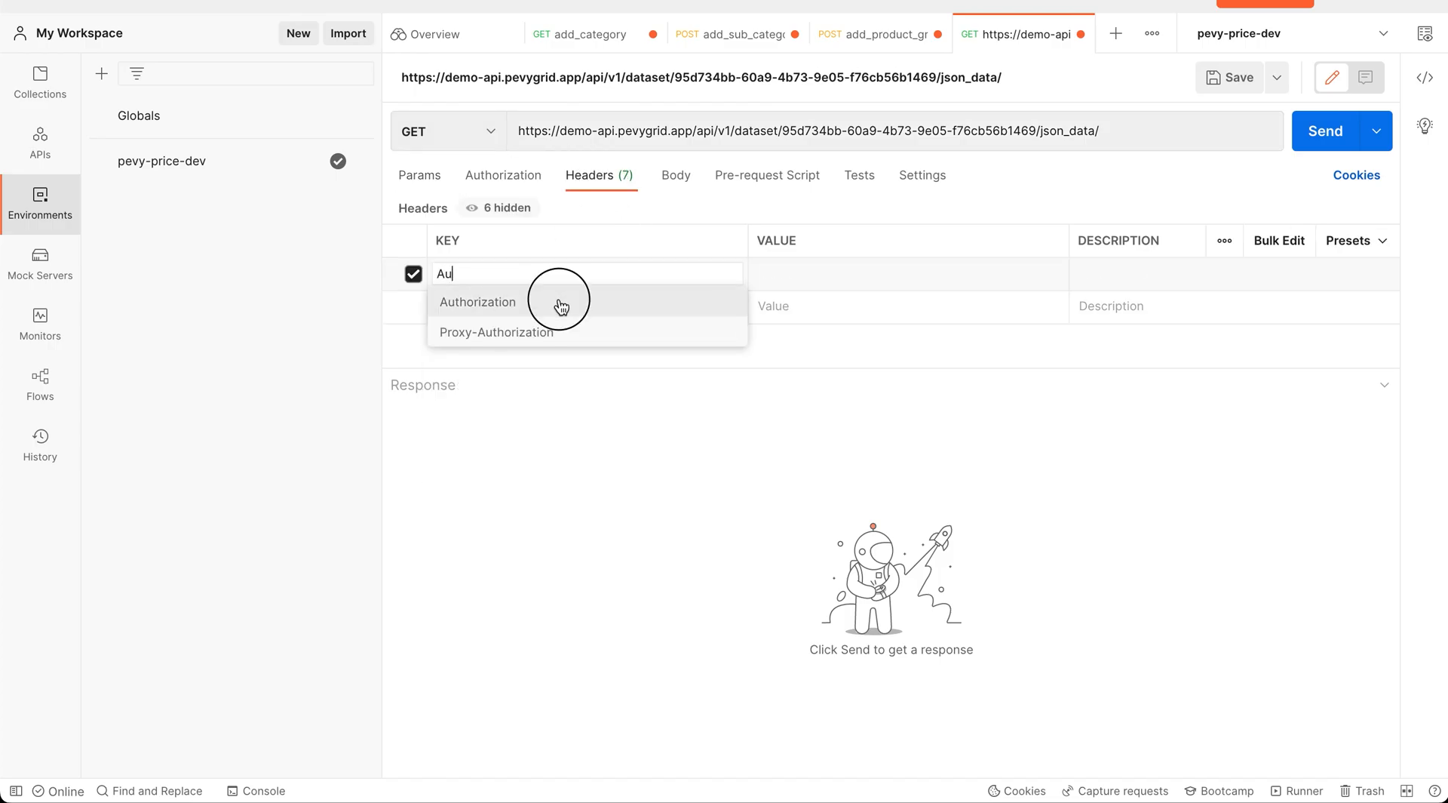
{"action": "left_click", "coordinate": [759, 276]}
{"action": "type", "text": "T"}
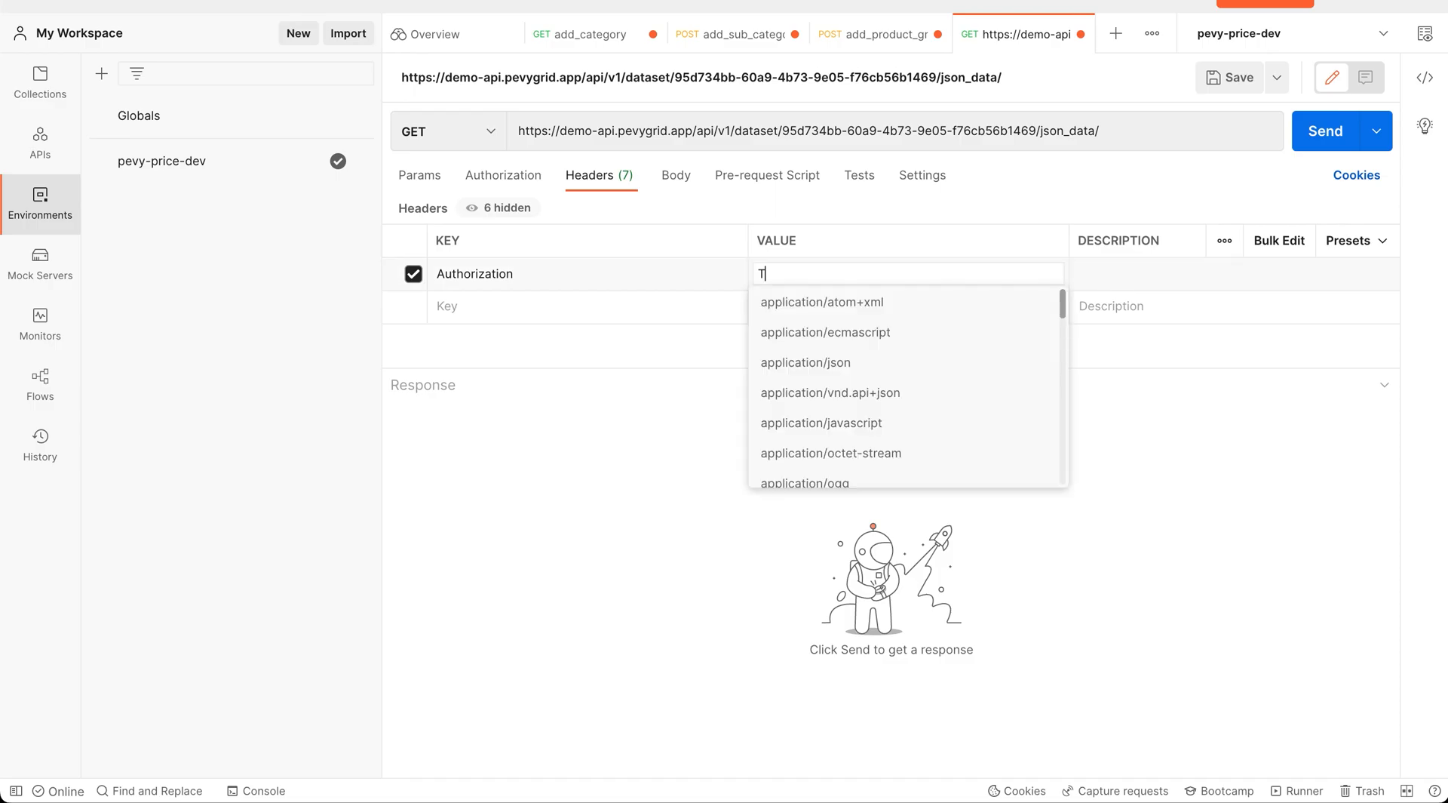
{"action": "type", "text": "oken"}
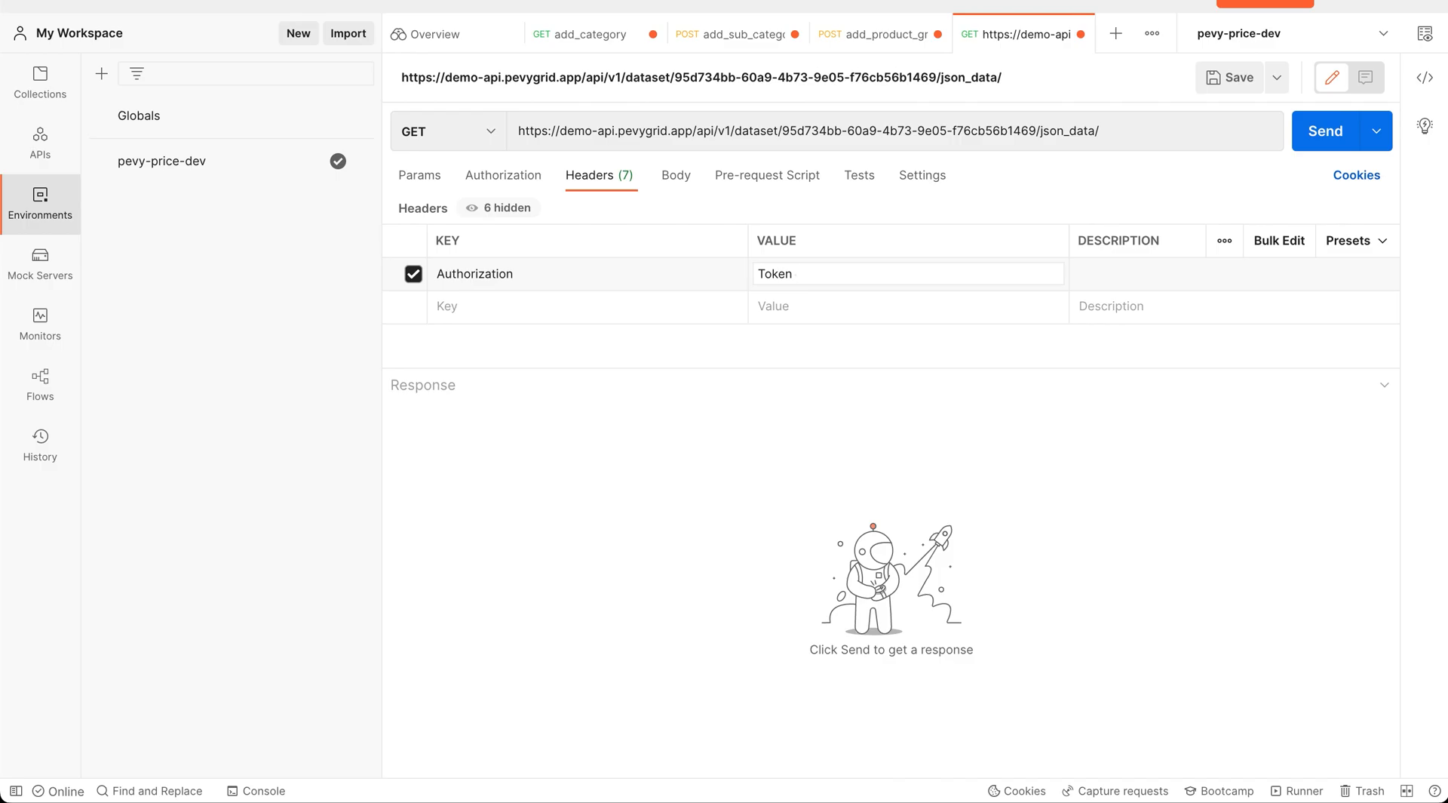
{"action": "type", "text": " {{"}
{"action": "left_click", "coordinate": [846, 346]}
{"action": "left_click", "coordinate": [1321, 134]}
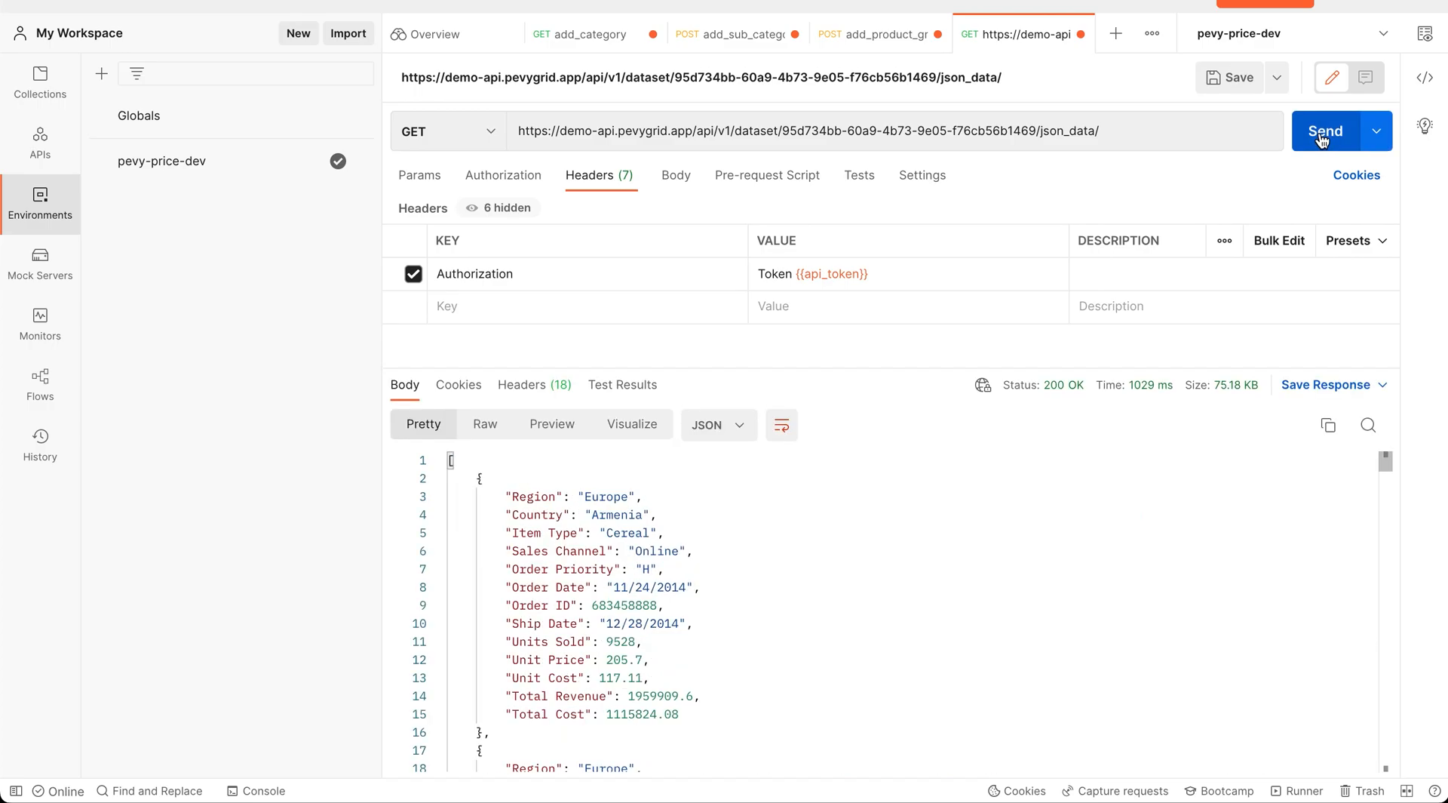
{"action": "scroll", "coordinate": [903, 584], "scroll_direction": "down", "scroll_amount": 10}
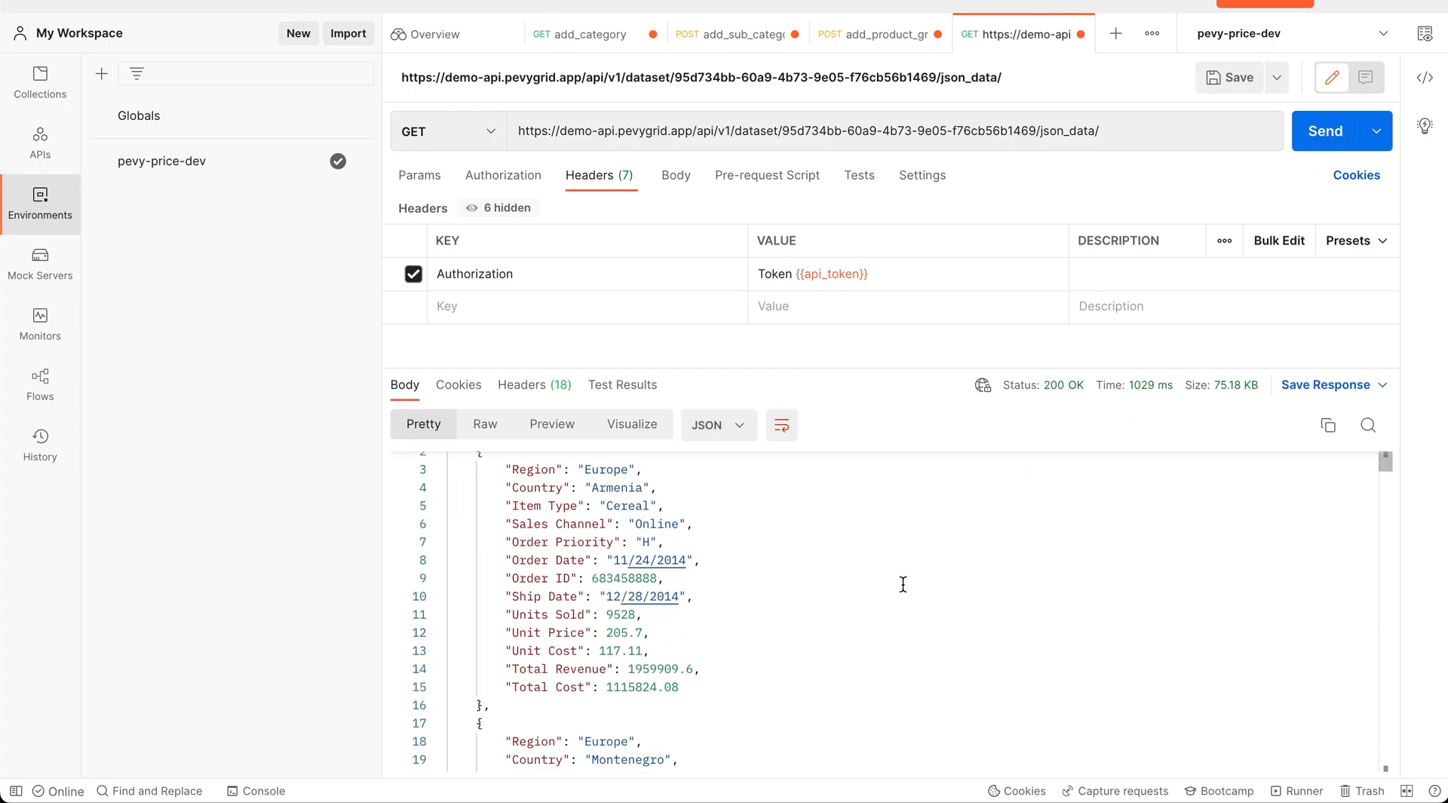
{"action": "scroll", "coordinate": [903, 583], "scroll_direction": "down", "scroll_amount": 8}
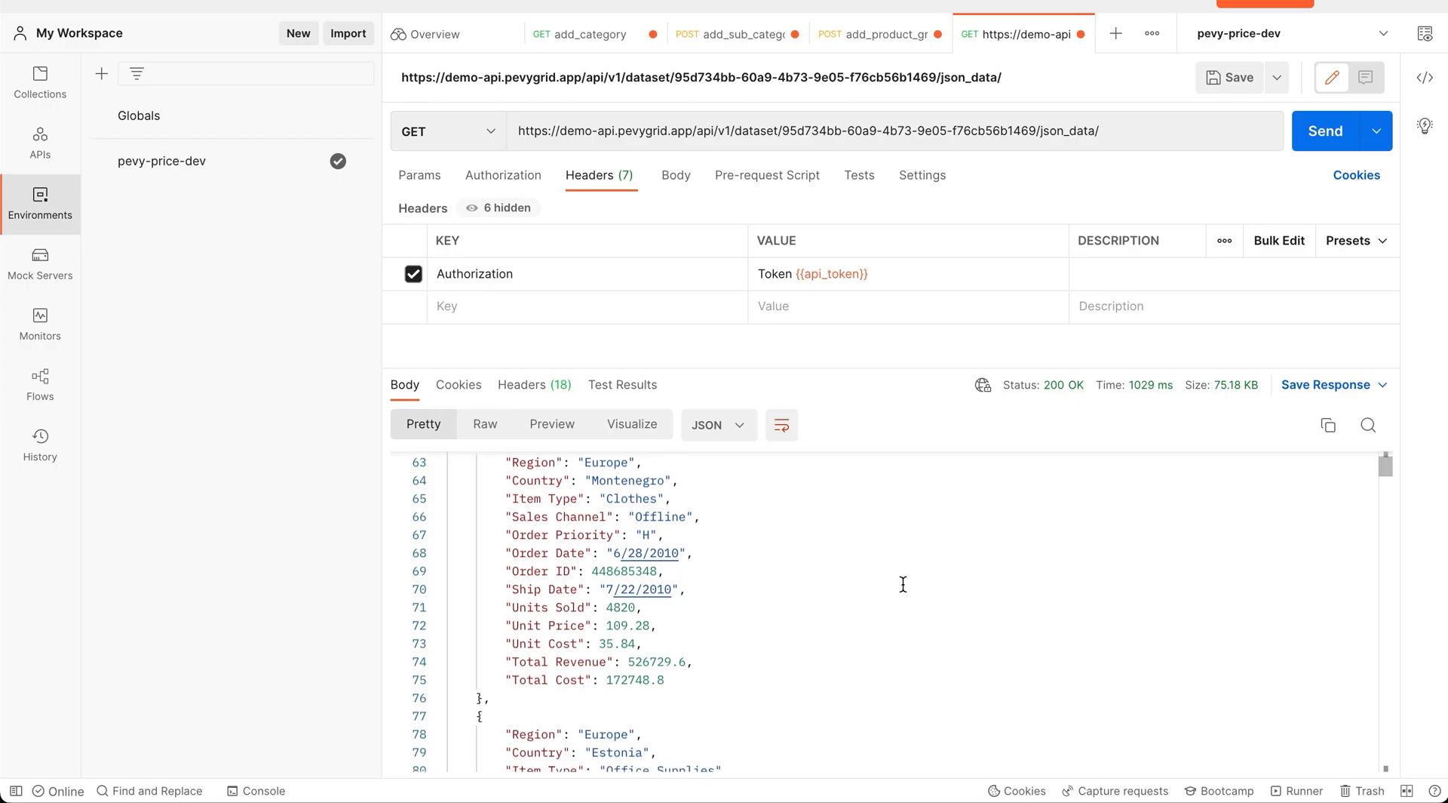
{"action": "scroll", "coordinate": [903, 584], "scroll_direction": "up", "scroll_amount": 18}
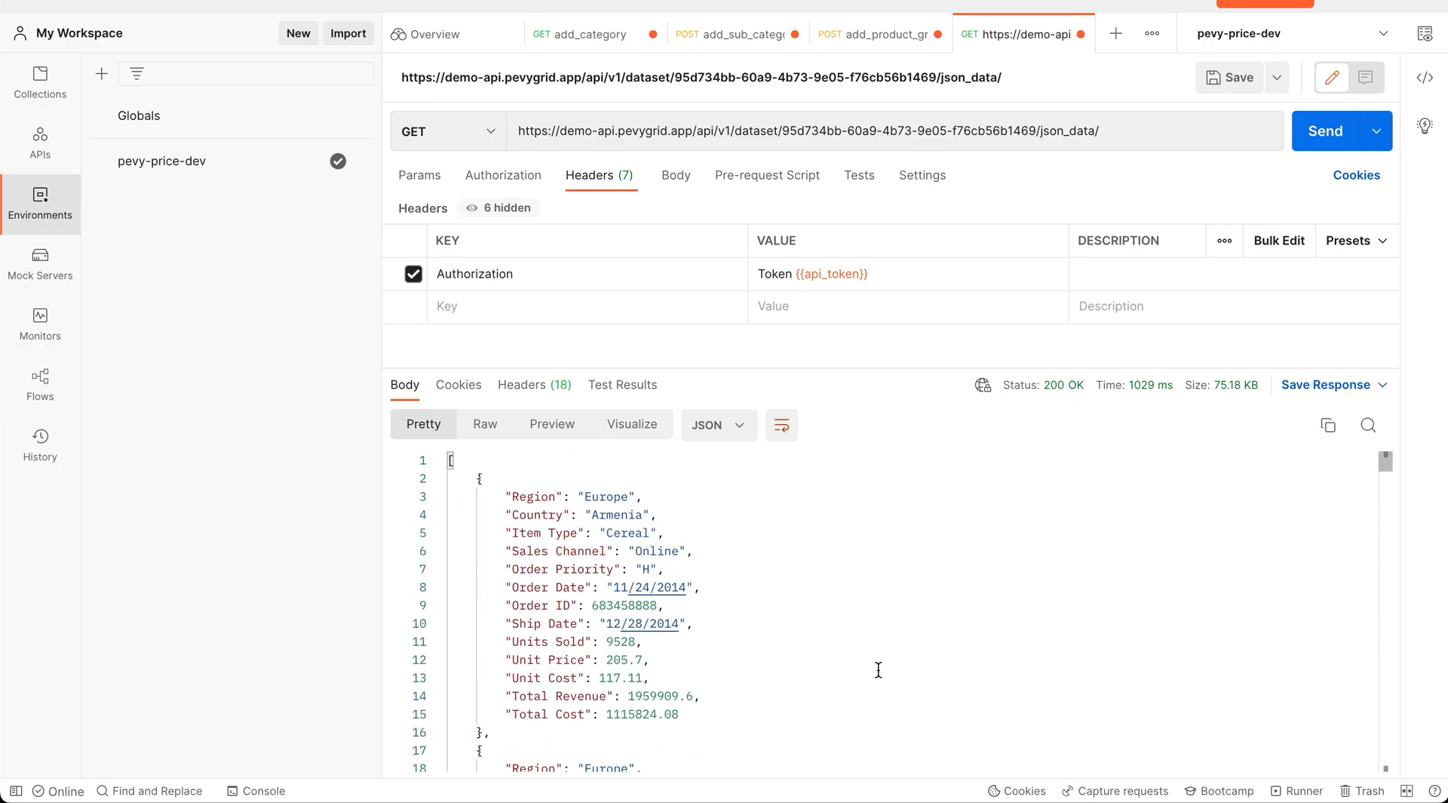
Return to PevyGrid's Europe Data tab and scroll across all 13 columns to Total Cost
{"action": "mouse_move", "coordinate": [857, 800]}
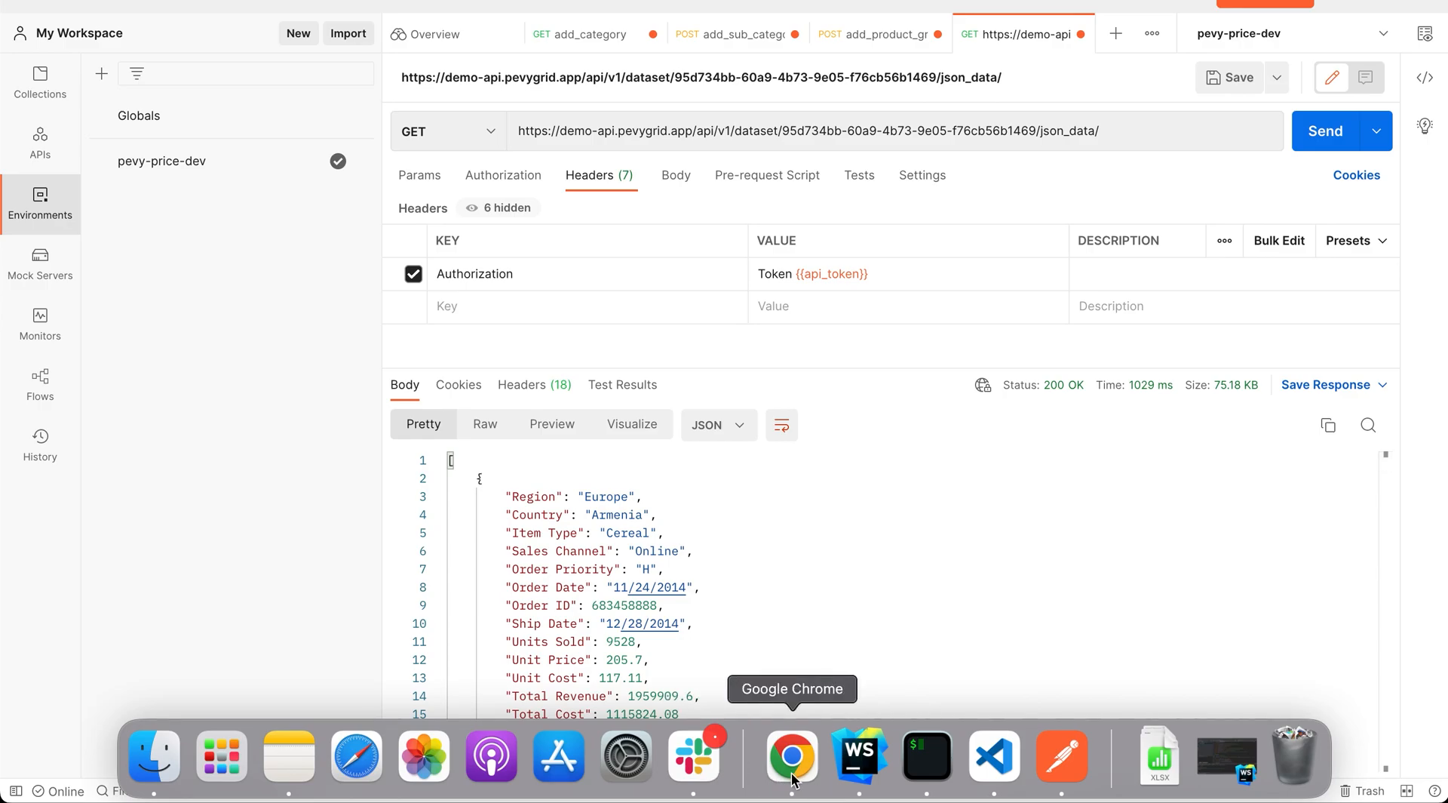
{"action": "left_click", "coordinate": [792, 775]}
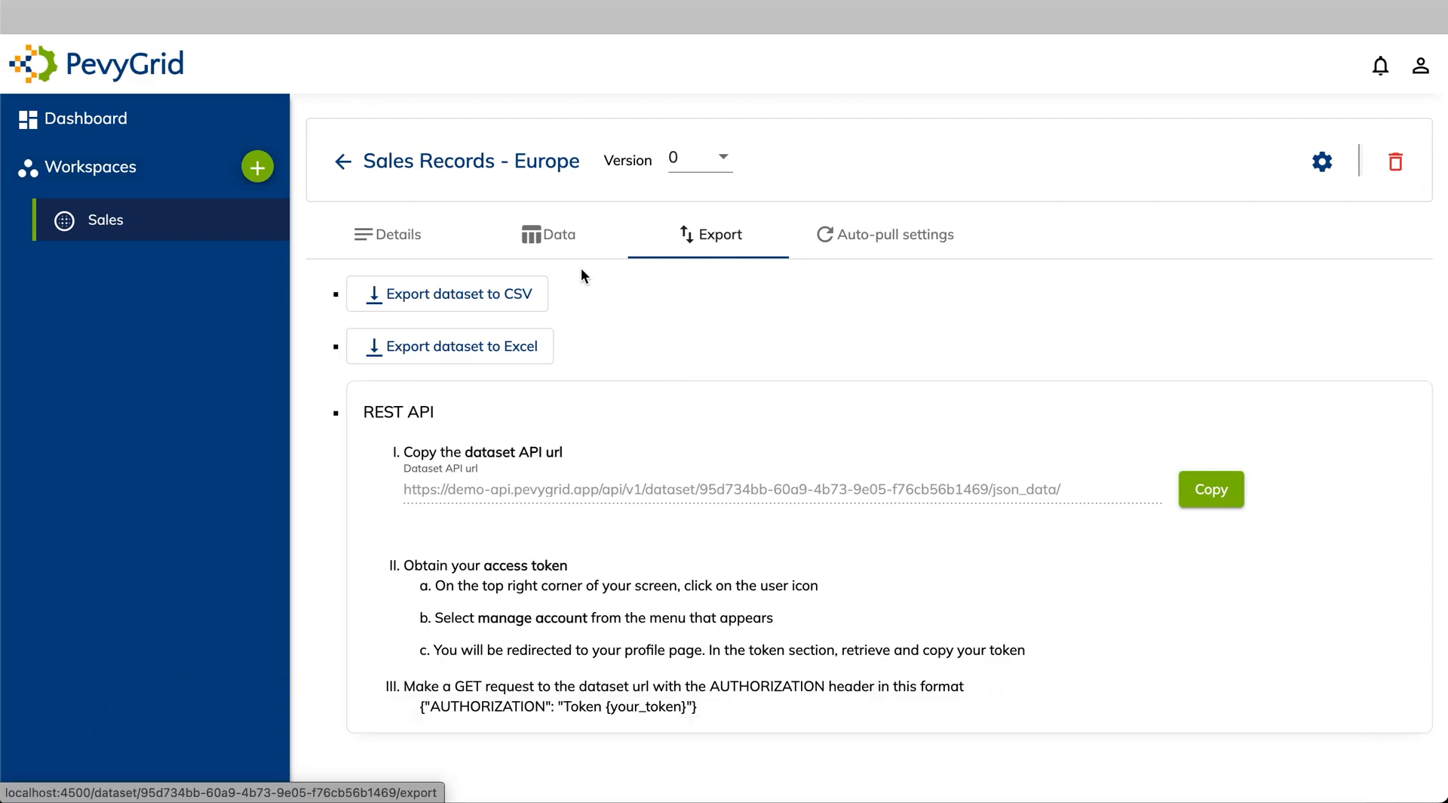
{"action": "left_click", "coordinate": [561, 239]}
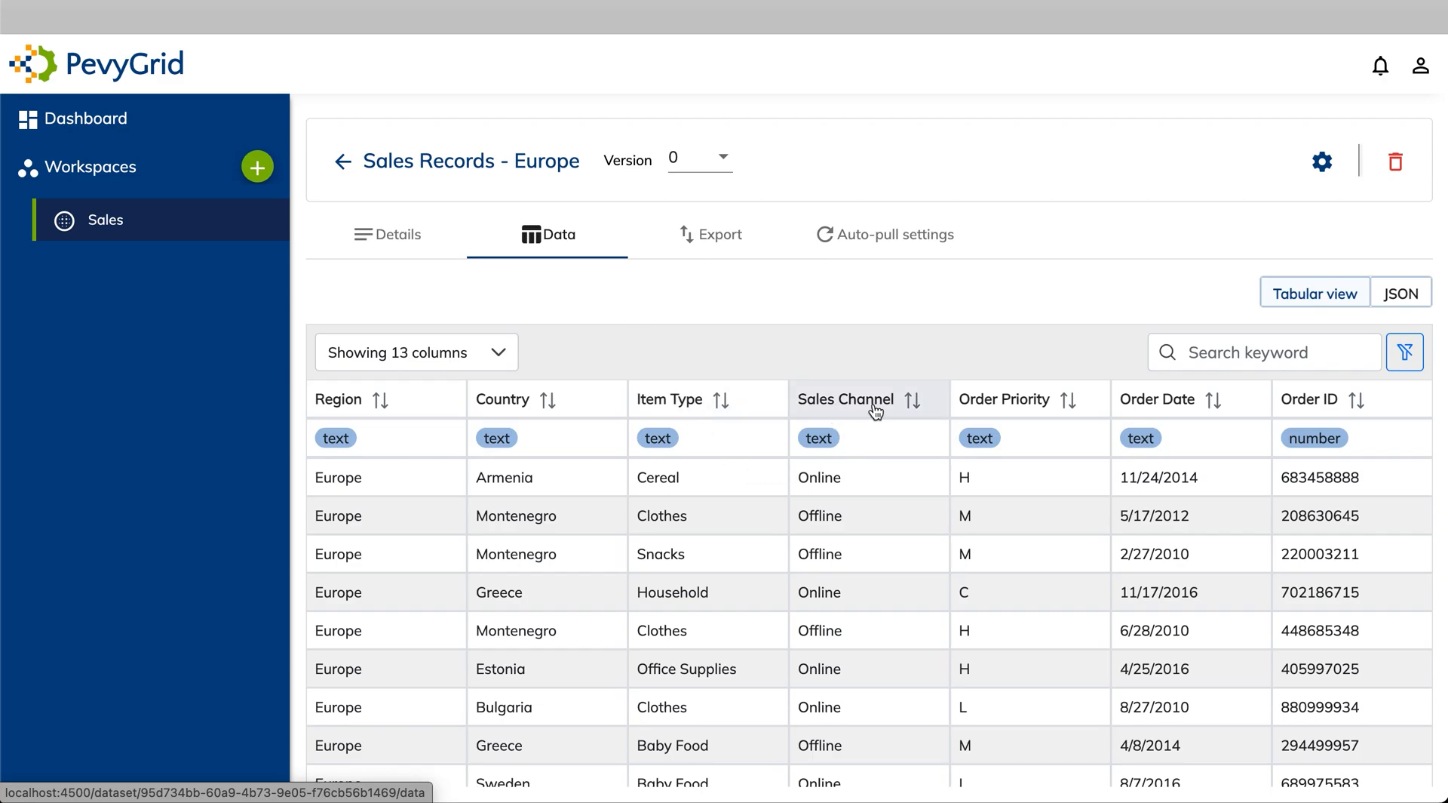
{"action": "scroll", "coordinate": [1085, 420], "scroll_direction": "right", "scroll_amount": 3}
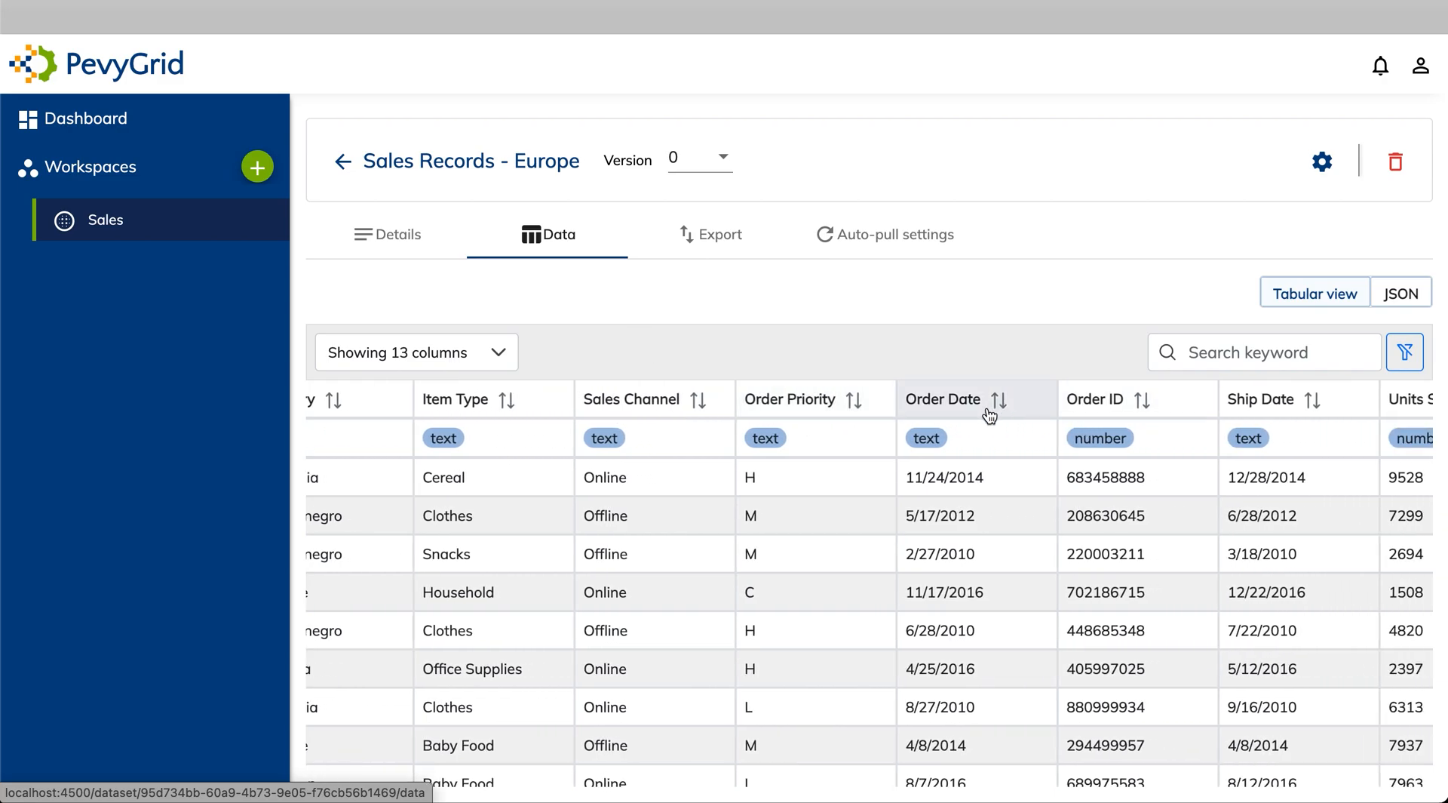
{"action": "scroll", "coordinate": [990, 415], "scroll_direction": "right", "scroll_amount": 3}
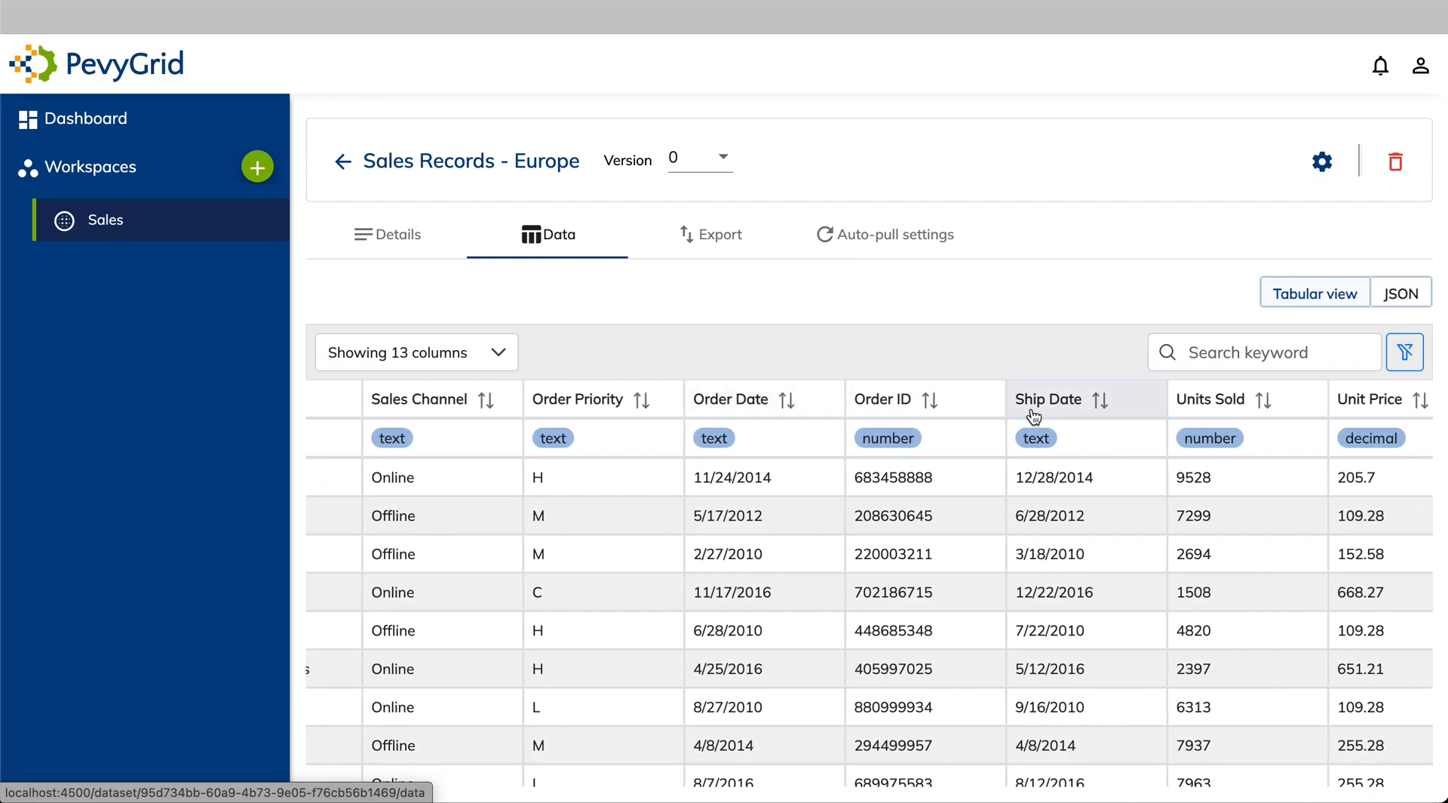
{"action": "scroll", "coordinate": [1033, 417], "scroll_direction": "right", "scroll_amount": 8}
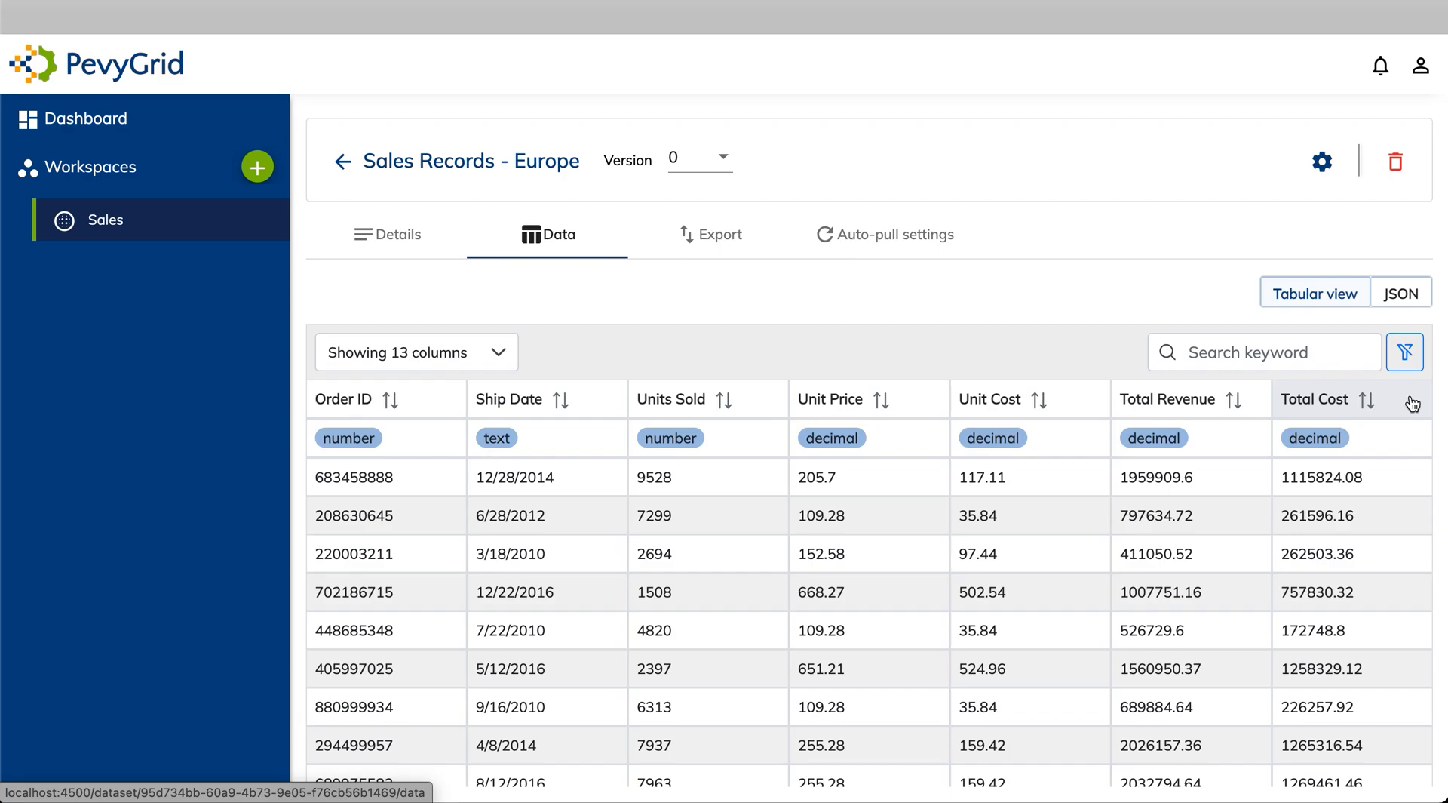
Turn on Create new version and add an Include/Exclude column step set to Exclude selected columns
{"action": "left_click", "coordinate": [1323, 163]}
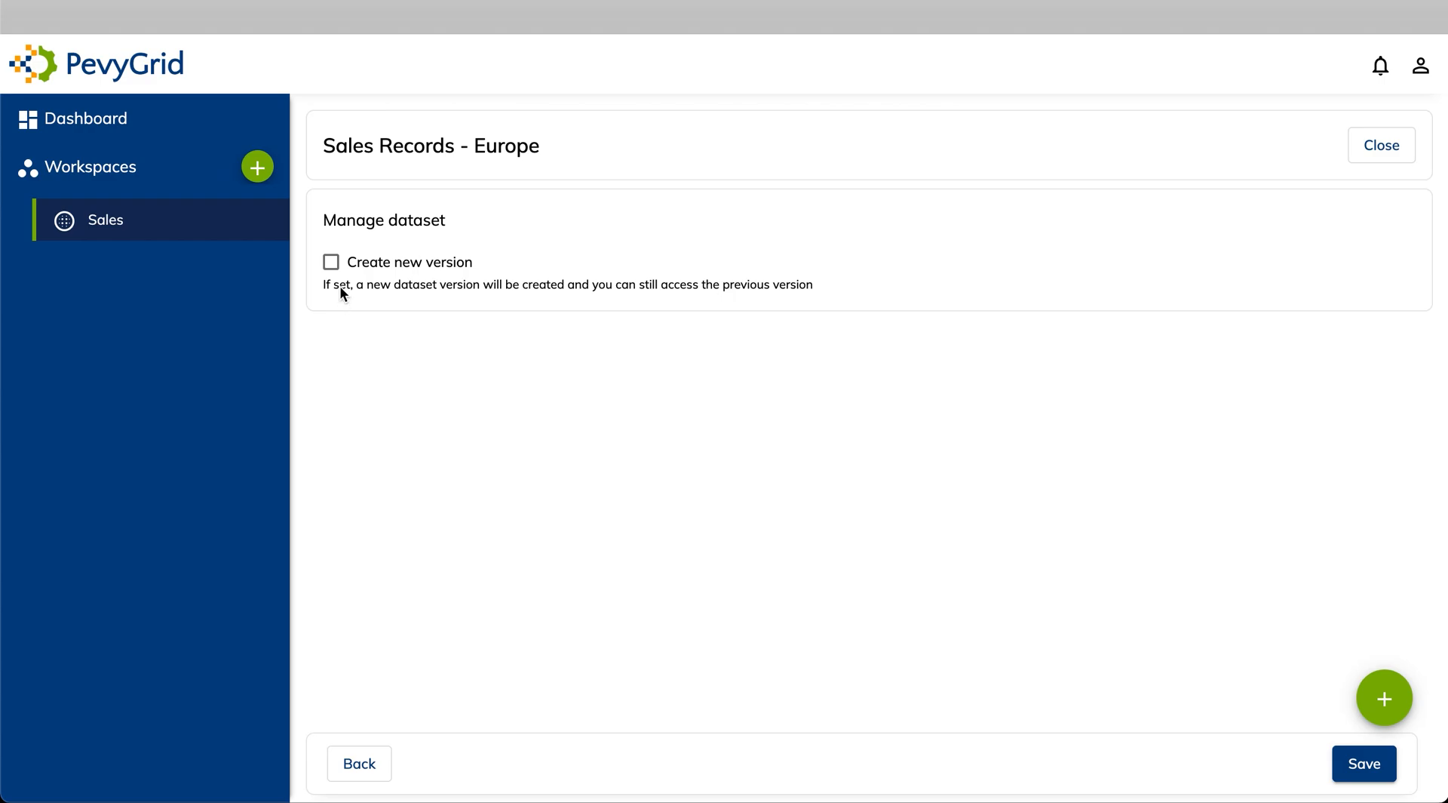
{"action": "left_click", "coordinate": [330, 262]}
{"action": "left_click", "coordinate": [1383, 700]}
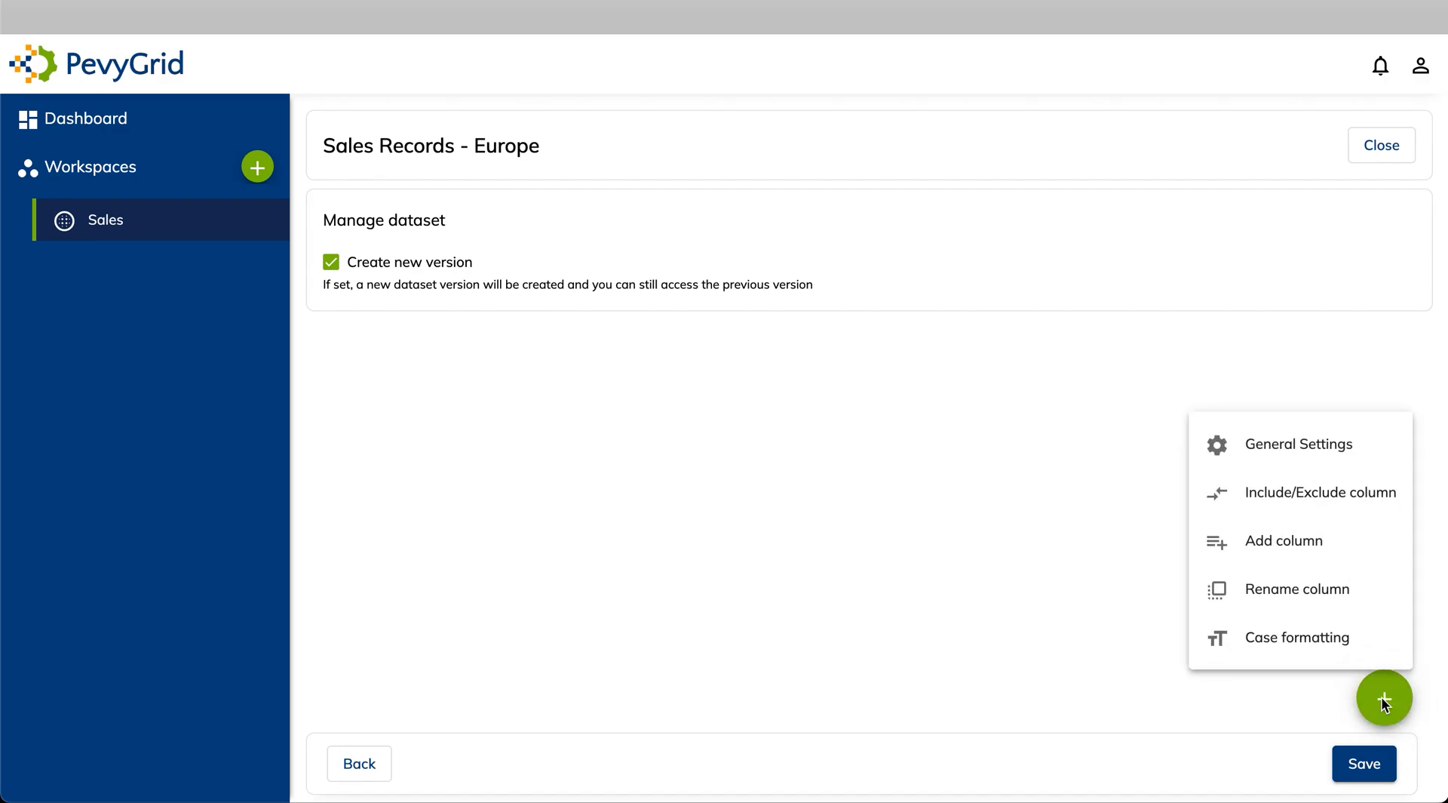
{"action": "left_click", "coordinate": [1321, 508]}
{"action": "left_click", "coordinate": [1183, 349]}
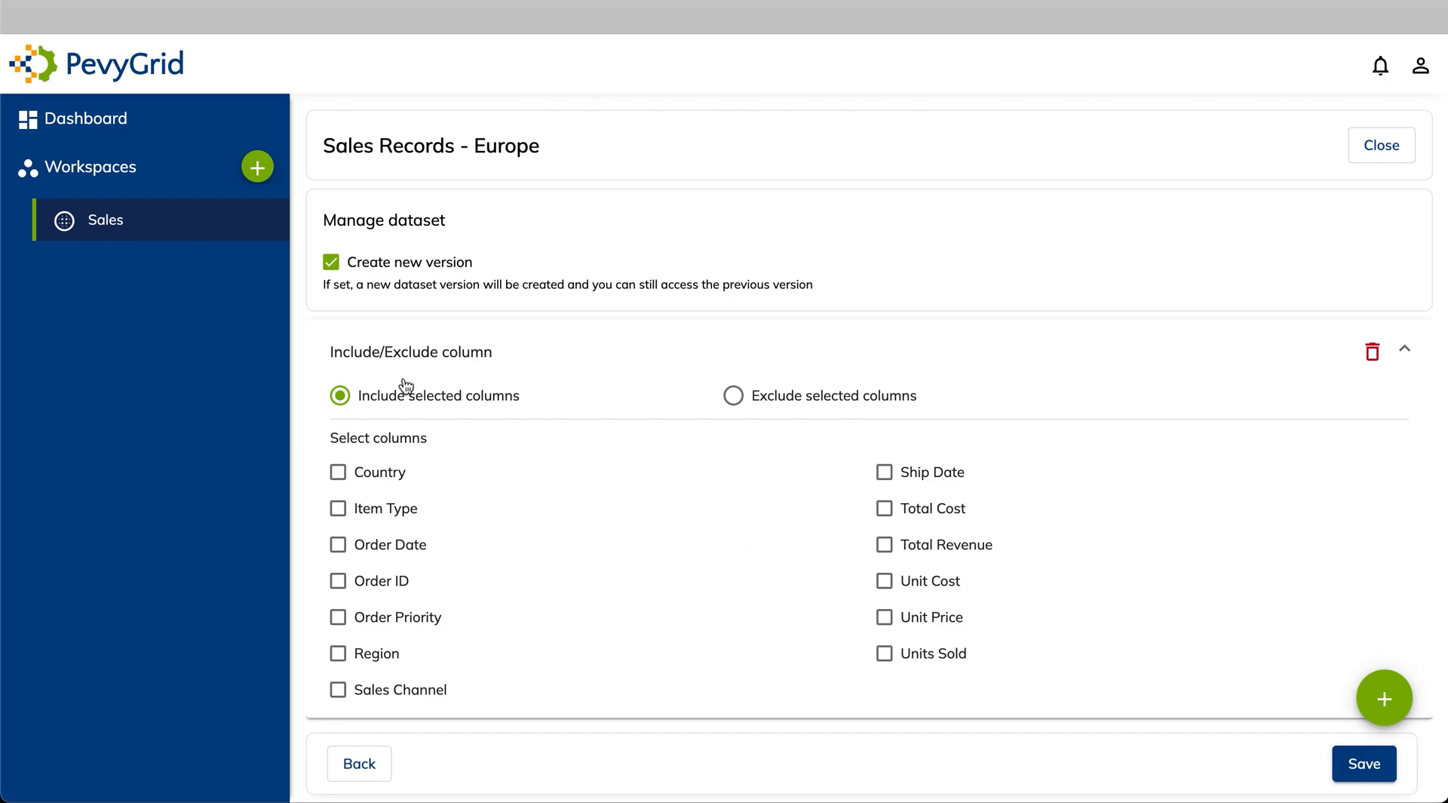
{"action": "left_click", "coordinate": [734, 397]}
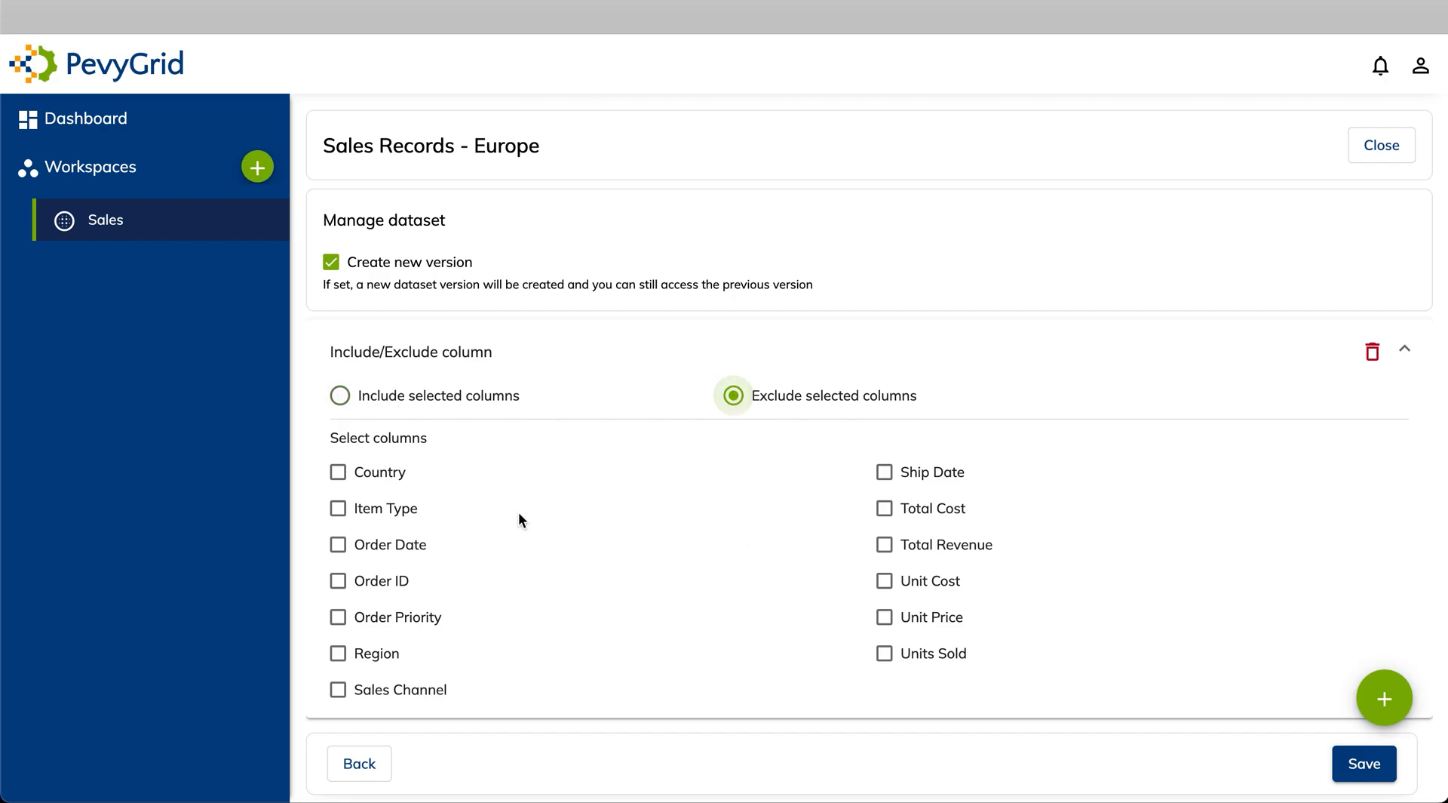
Exclude Order Date, Ship Date, Order ID, Order Priority and Sales Channel, then add an Add column step
{"action": "left_click", "coordinate": [341, 549]}
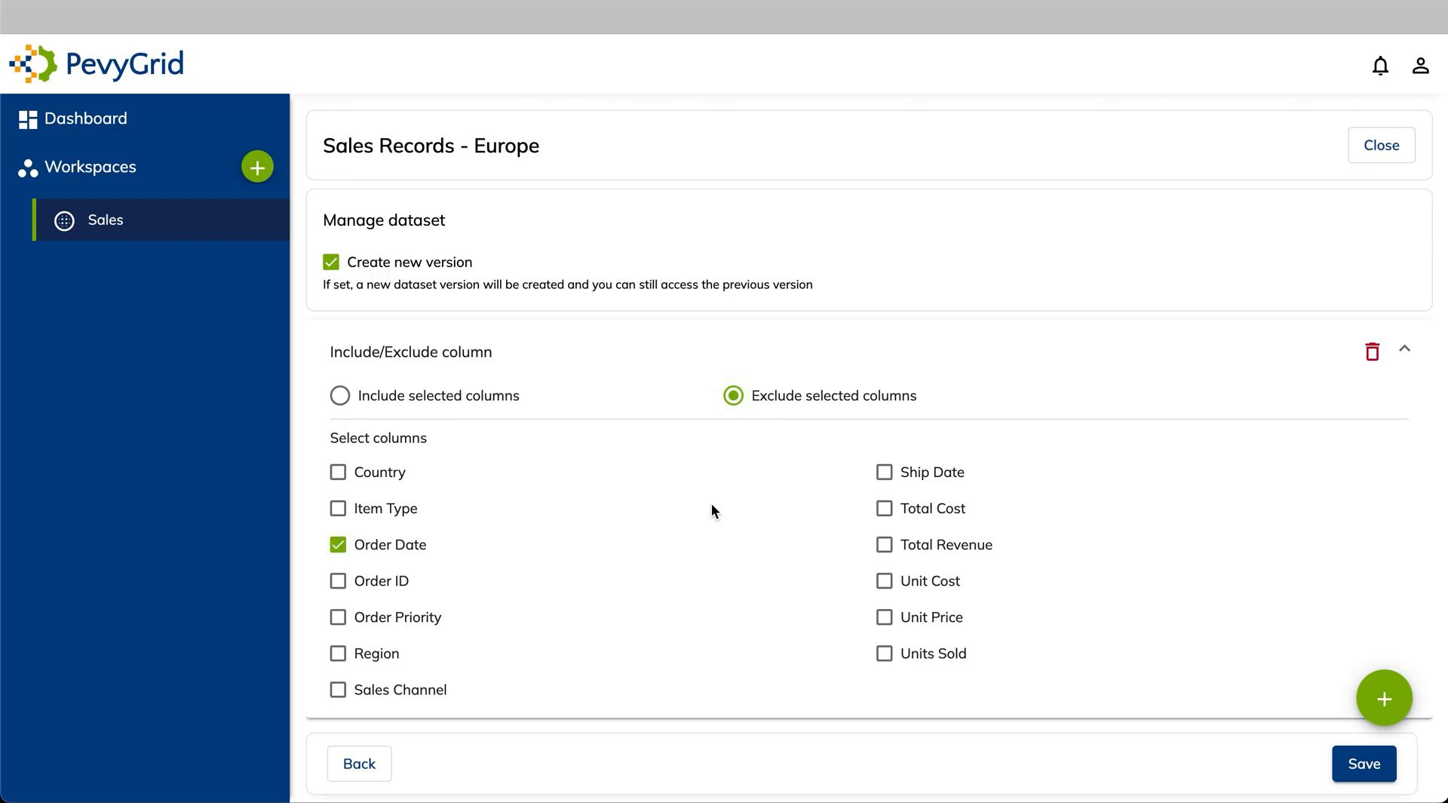
{"action": "left_click", "coordinate": [884, 474]}
{"action": "left_click", "coordinate": [341, 582]}
{"action": "left_click", "coordinate": [342, 623]}
{"action": "left_click", "coordinate": [340, 692]}
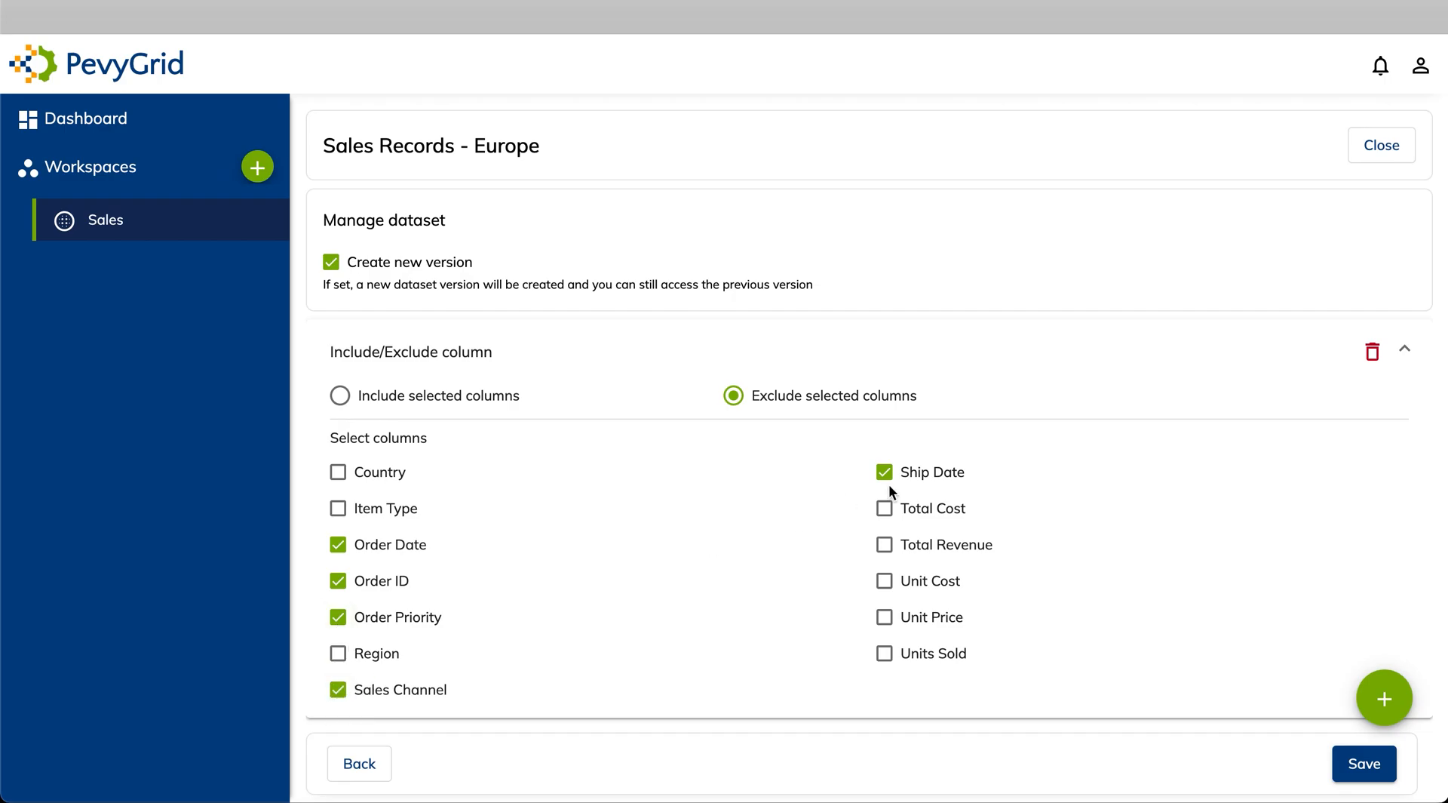
{"action": "left_click", "coordinate": [1395, 706]}
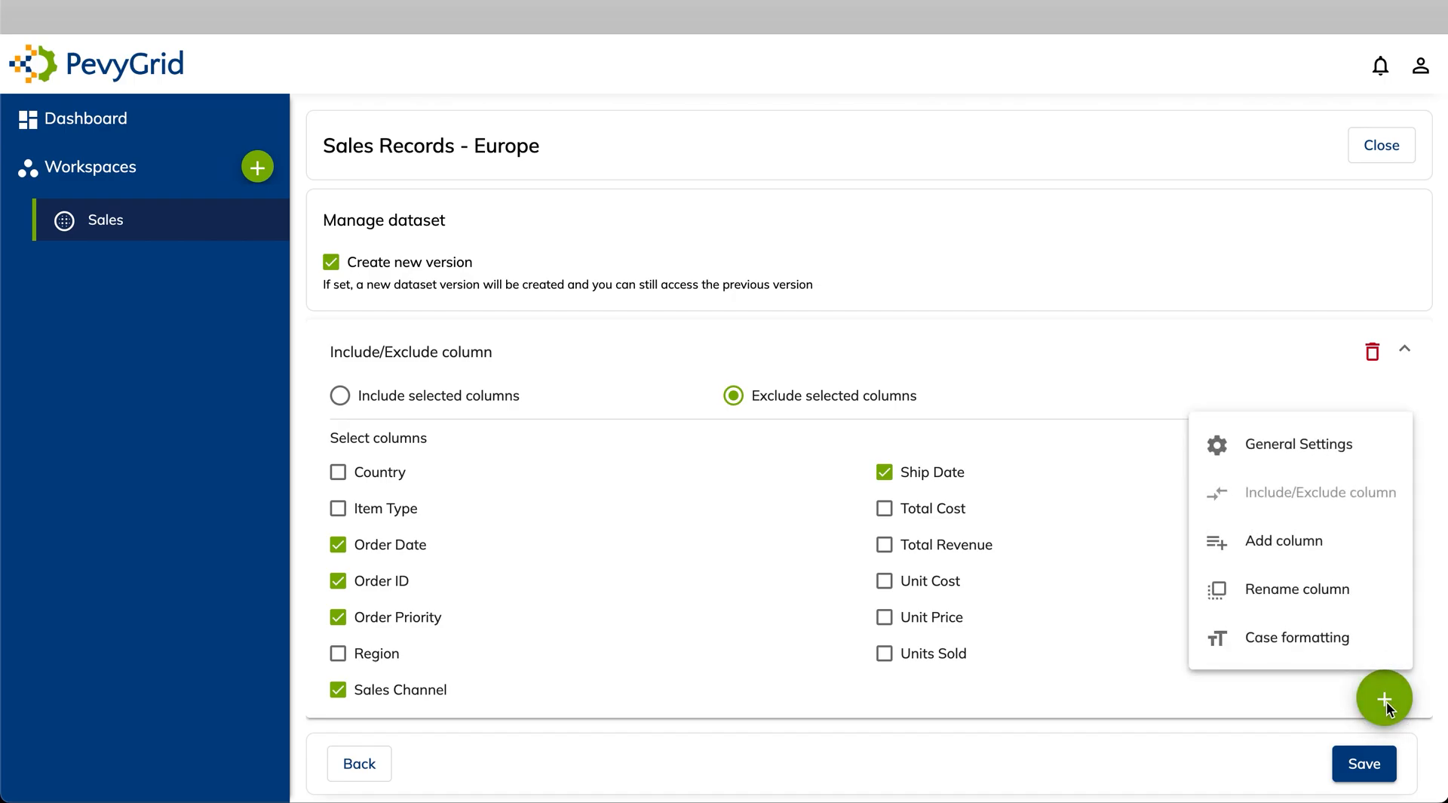
{"action": "left_click", "coordinate": [1297, 553]}
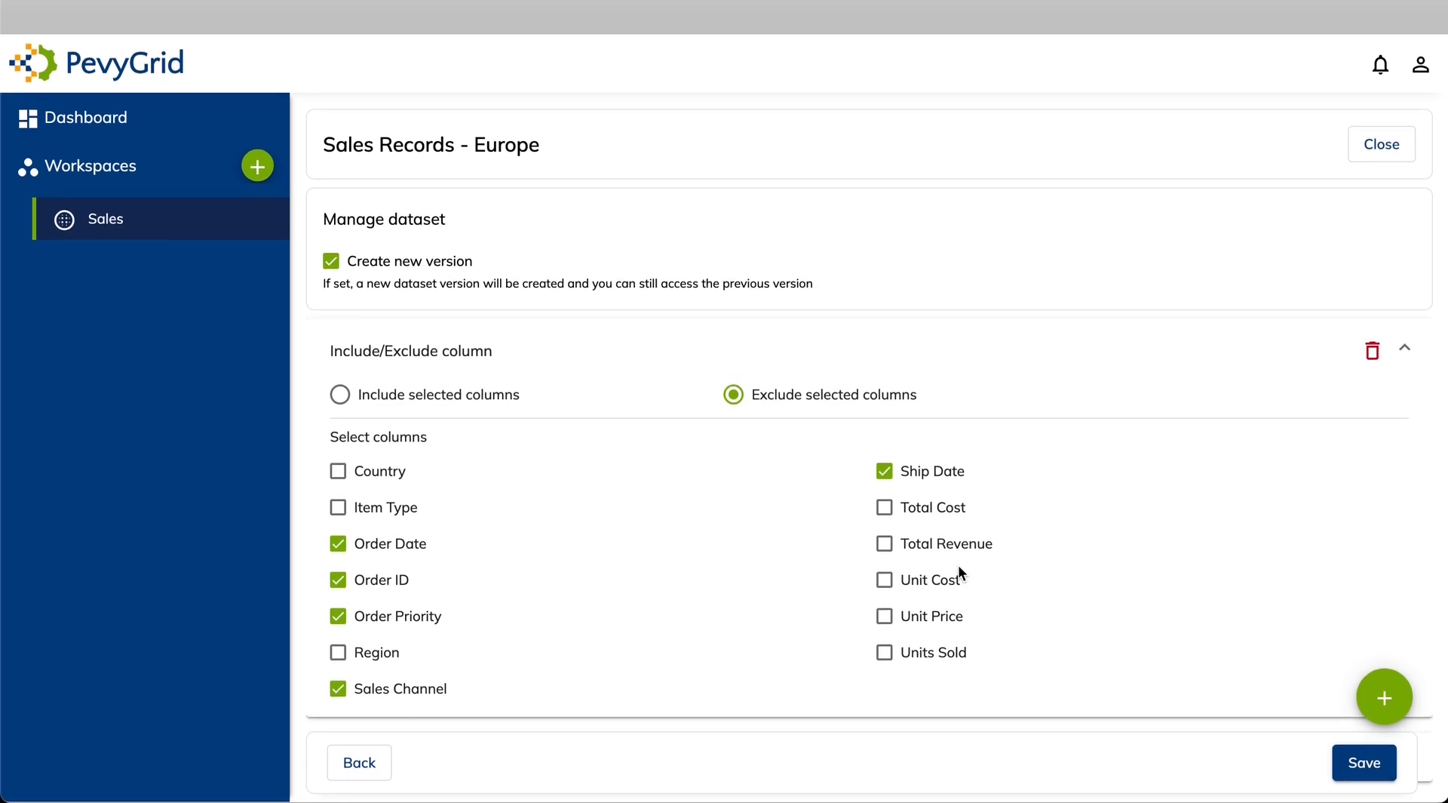
Name the new column 'Total Profit', with a Custom value, Number data type and Difference operation
{"action": "left_click", "coordinate": [1406, 347]}
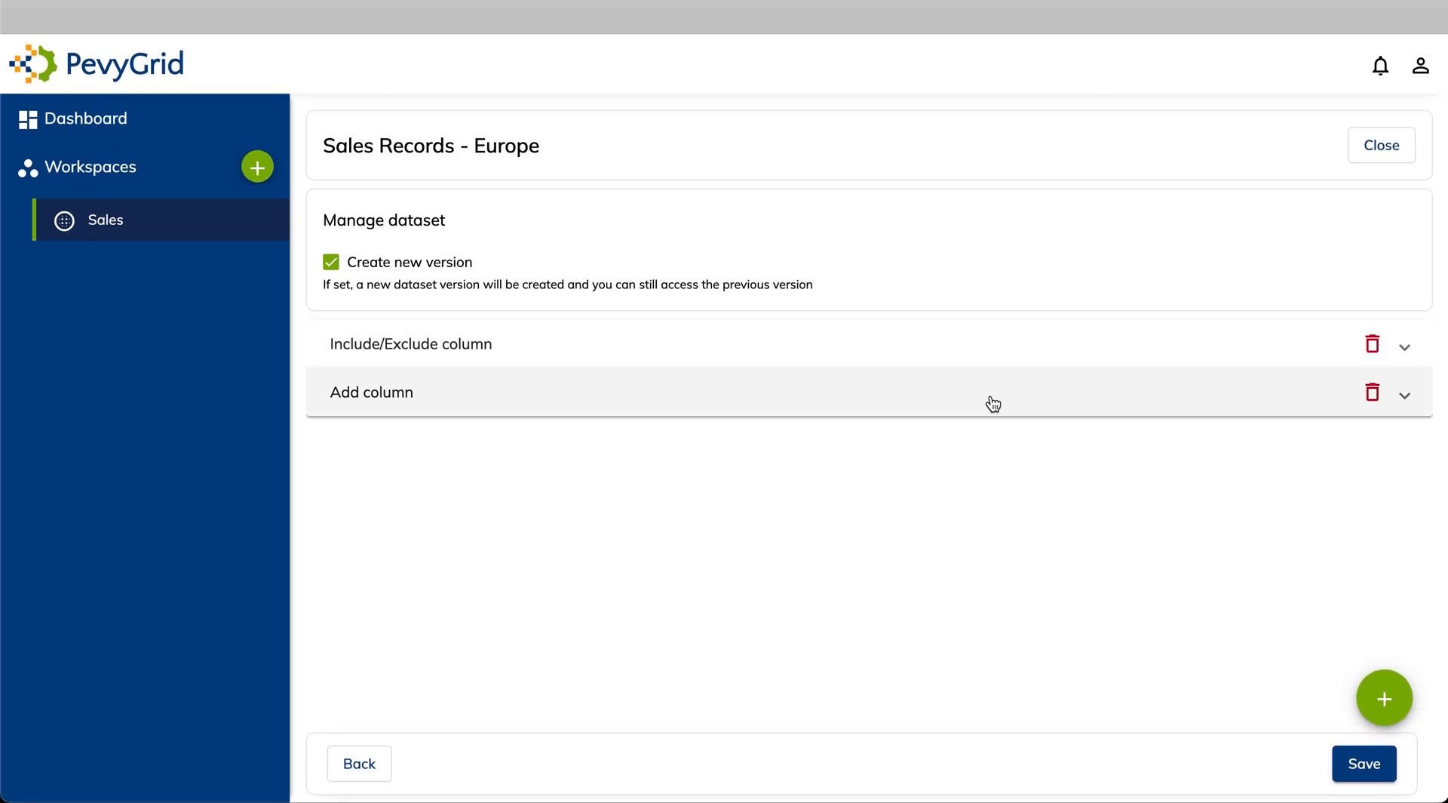
{"action": "left_click", "coordinate": [1404, 394]}
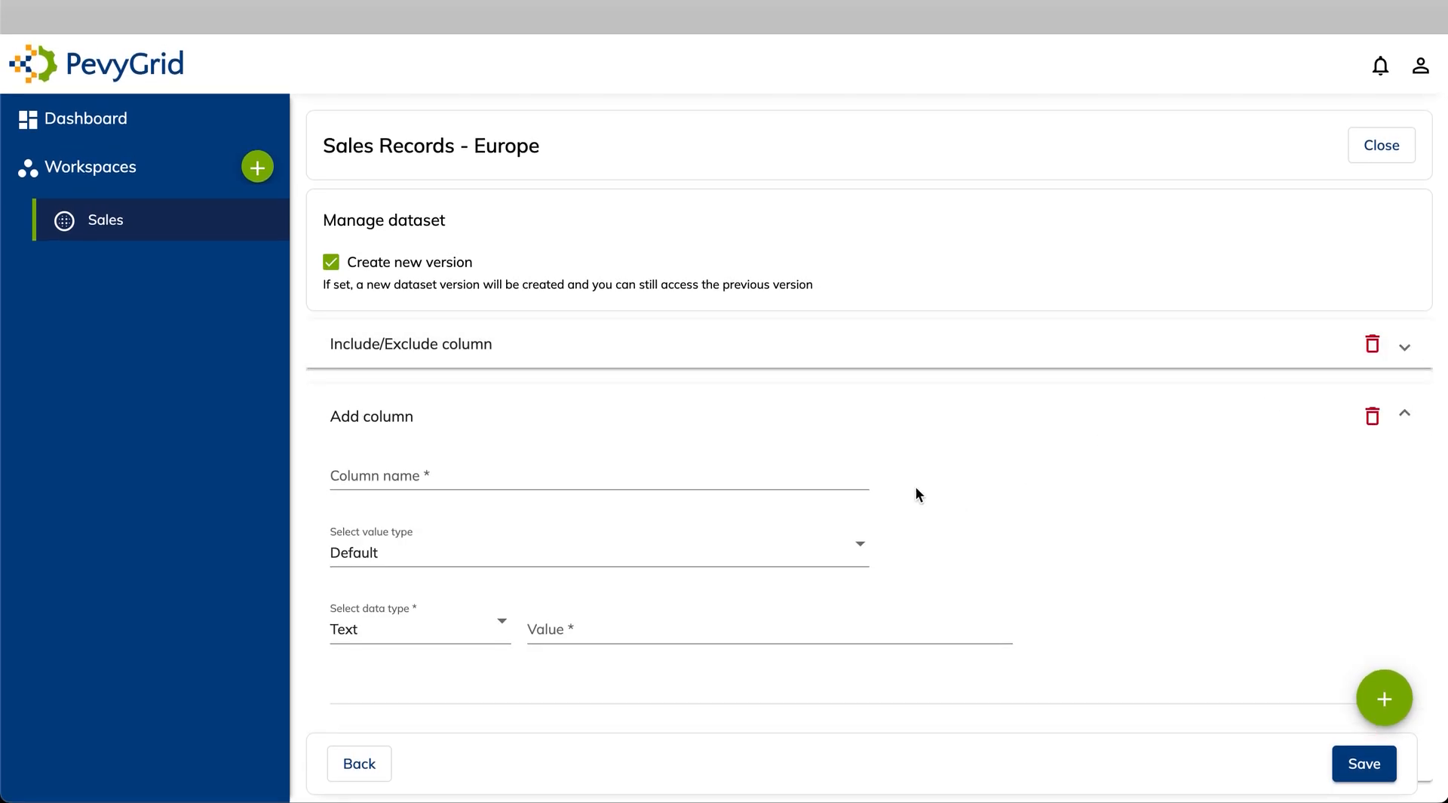
{"action": "left_click", "coordinate": [719, 478]}
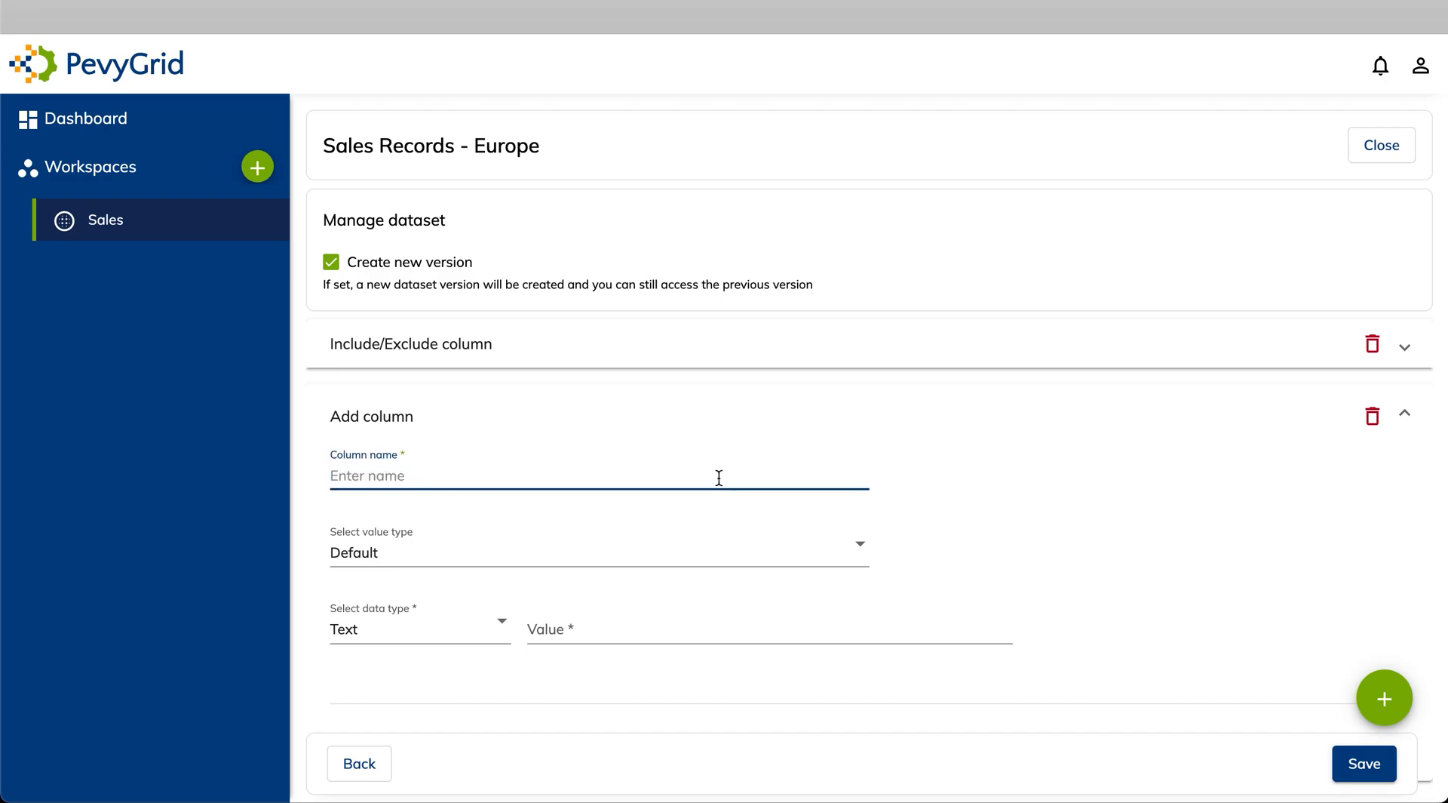
{"action": "type", "text": "Total Profit"}
{"action": "left_click", "coordinate": [628, 563]}
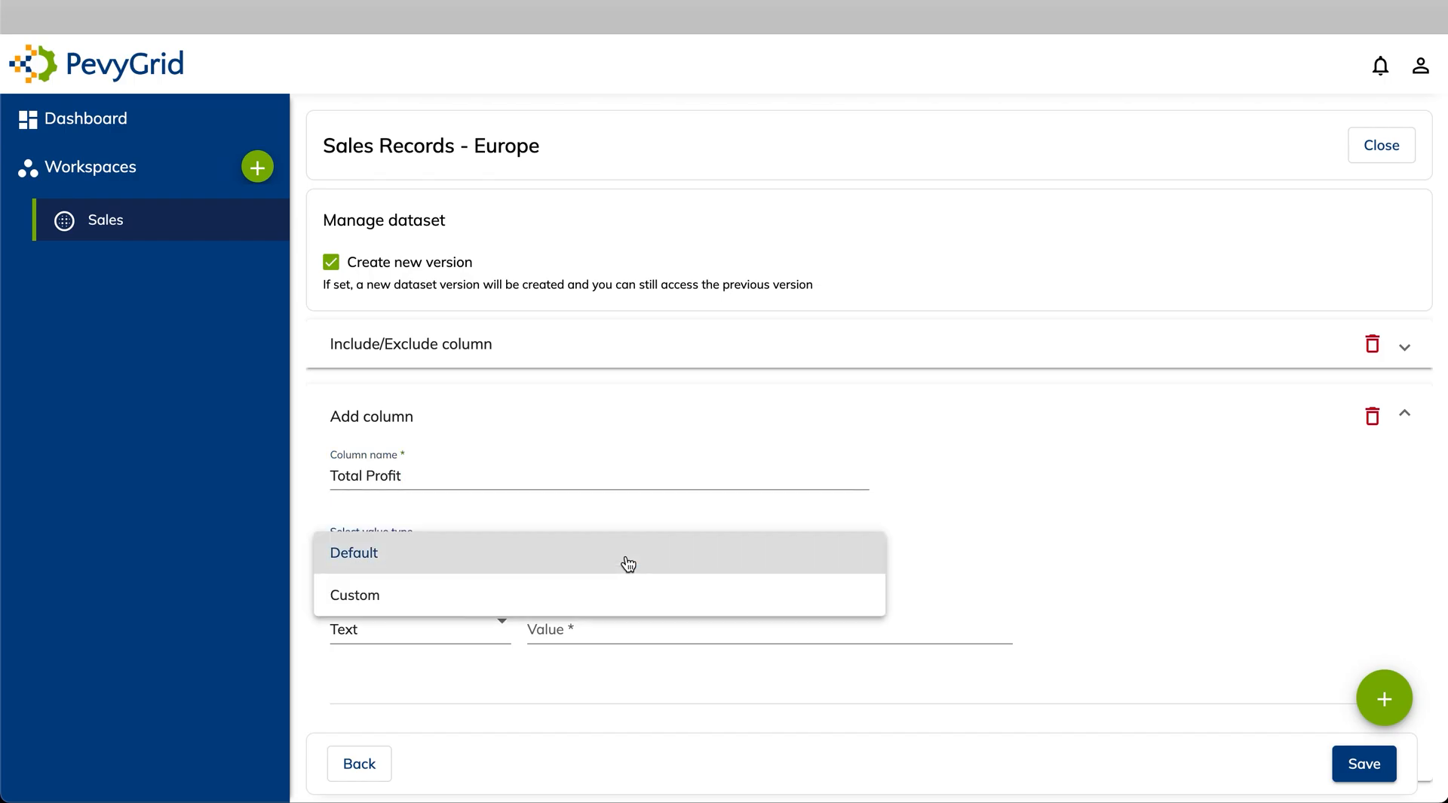
{"action": "left_click", "coordinate": [618, 596]}
{"action": "scroll", "coordinate": [620, 598], "scroll_direction": "down", "scroll_amount": 1}
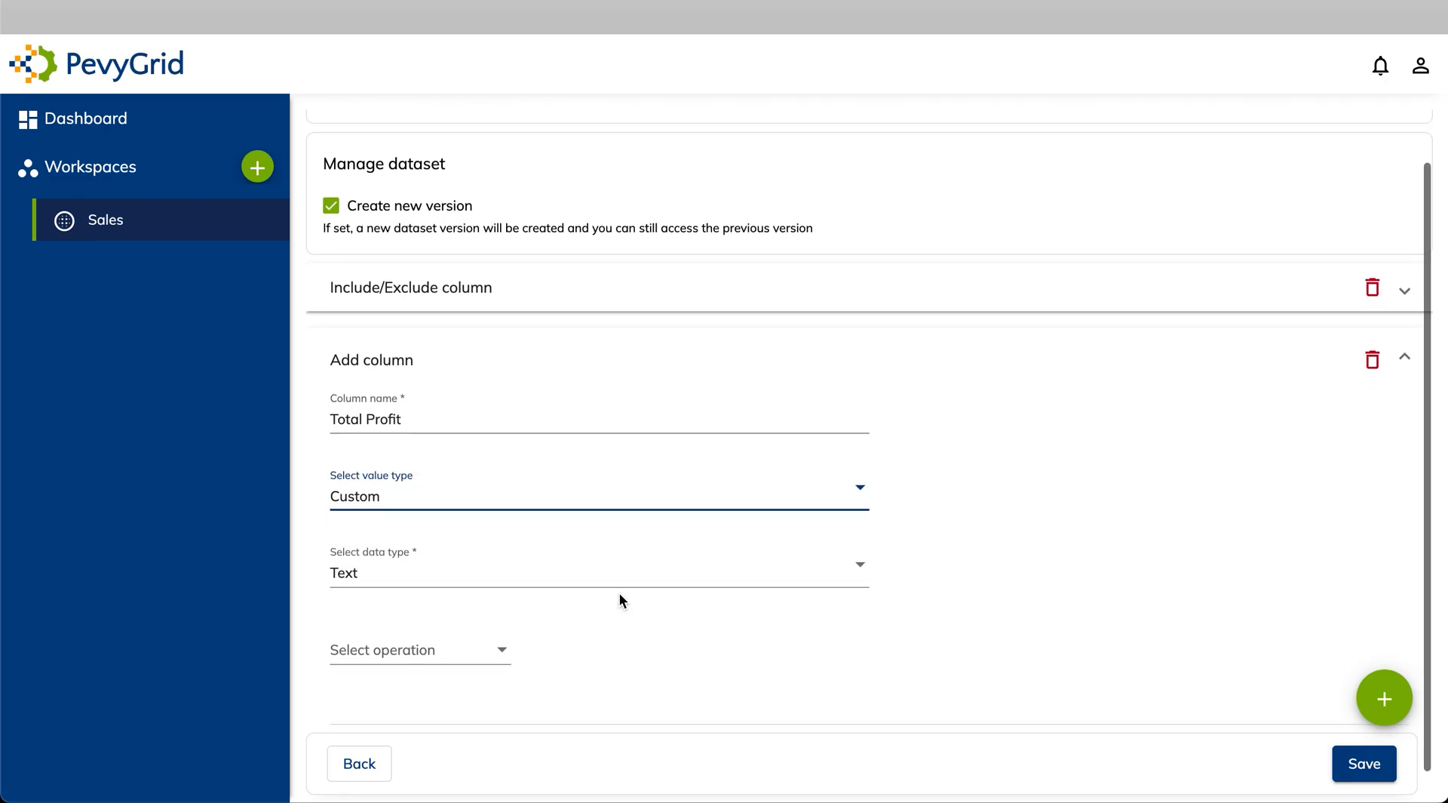
{"action": "left_click", "coordinate": [595, 570]}
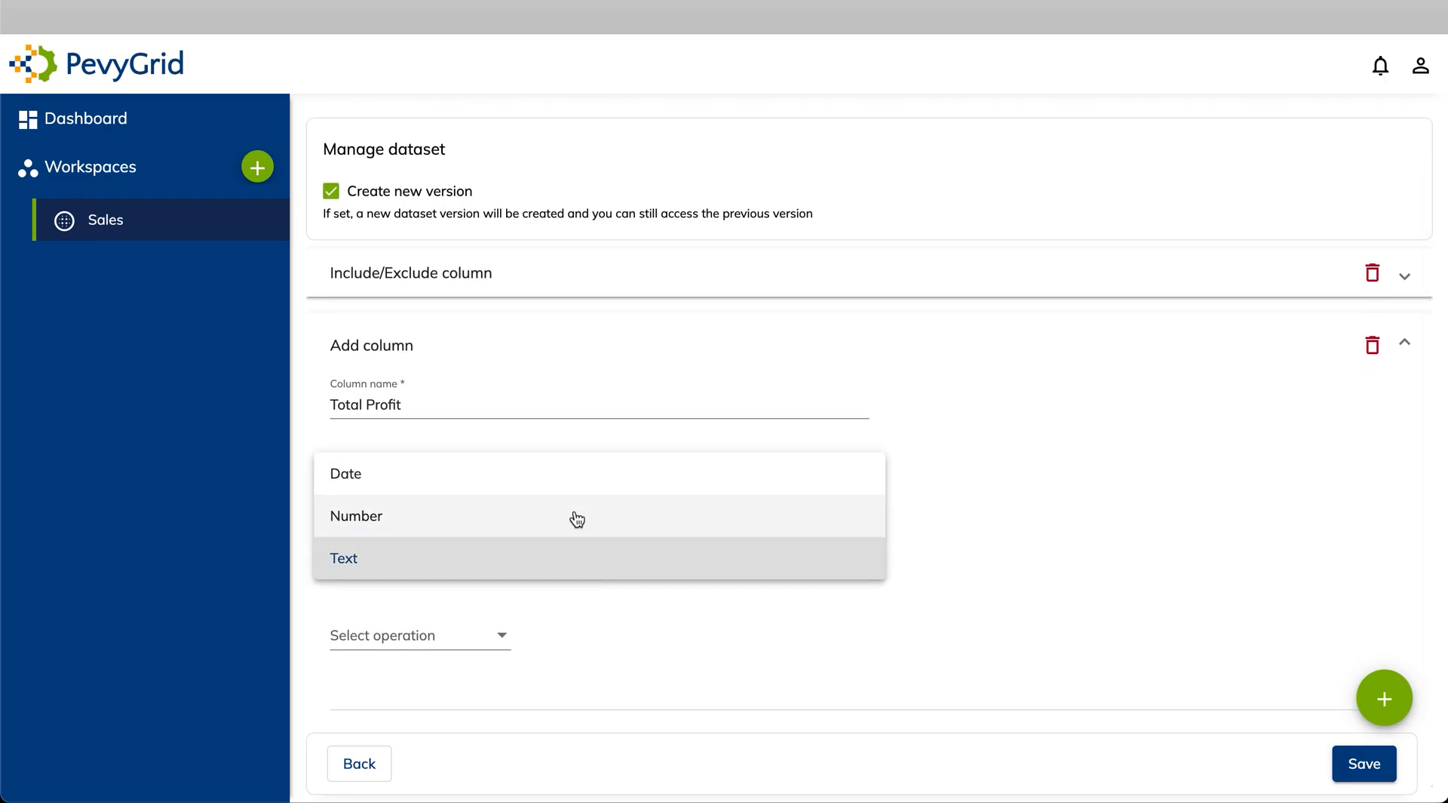
{"action": "left_click", "coordinate": [576, 518]}
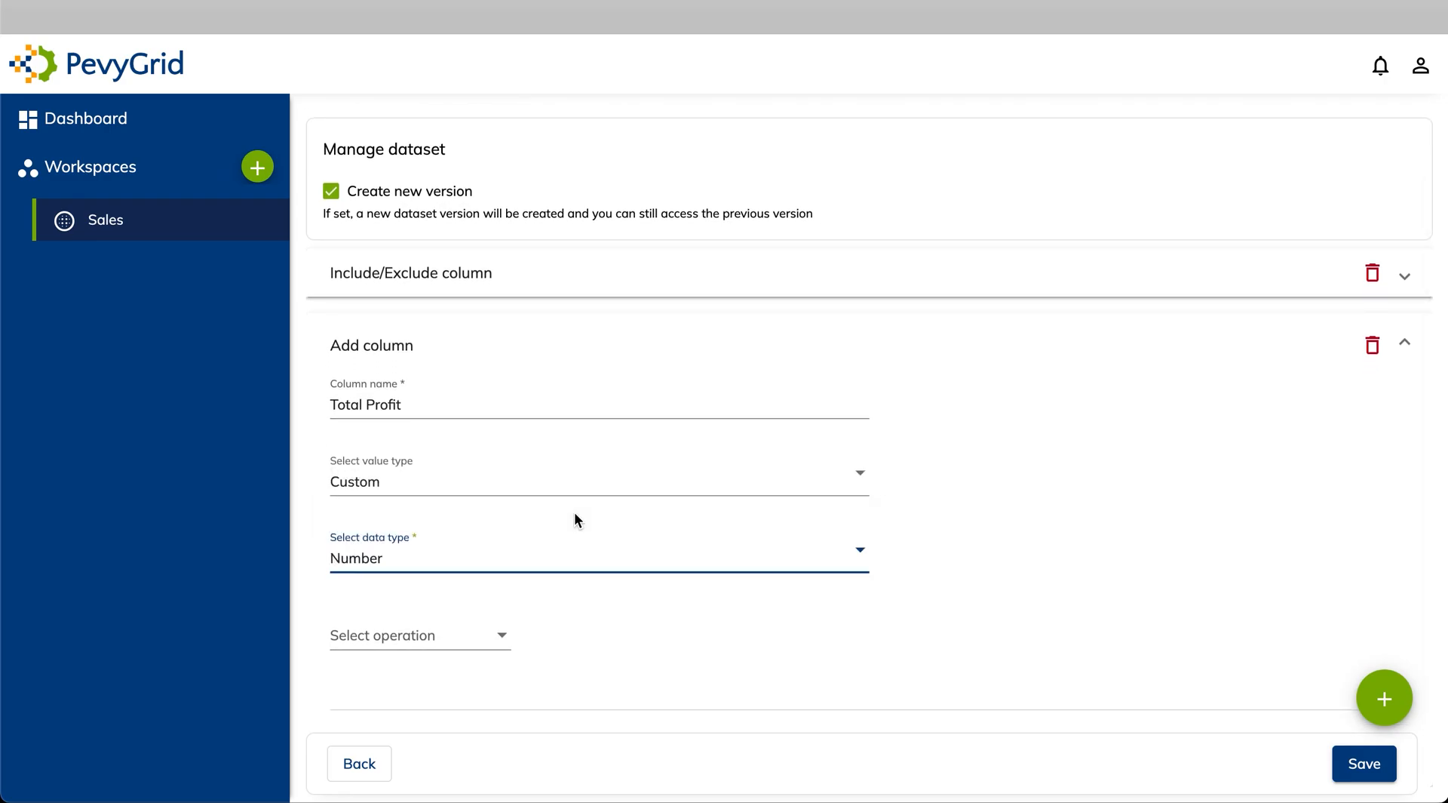
{"action": "left_click", "coordinate": [475, 639]}
{"action": "left_click", "coordinate": [468, 535]}
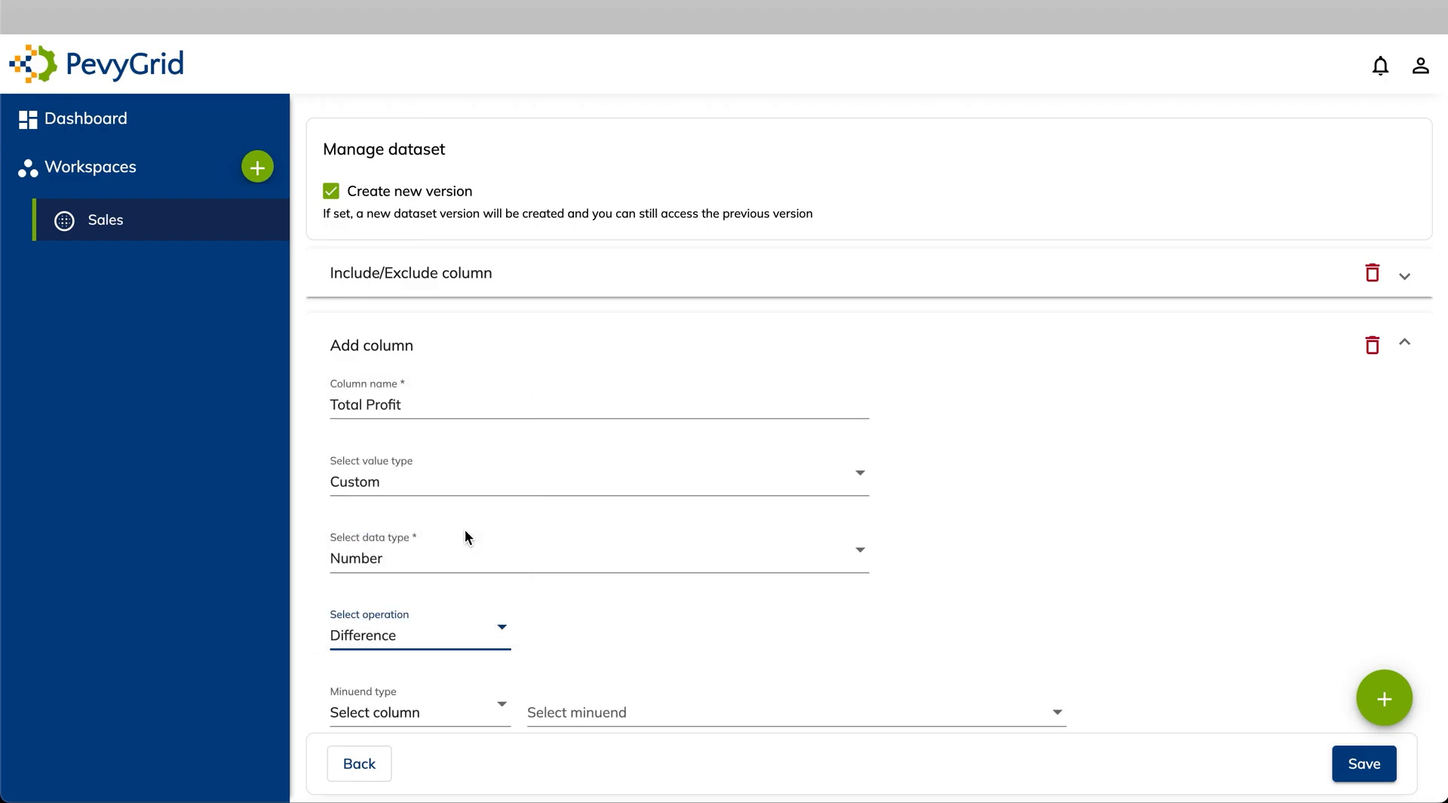
Set the difference to Total Revenue minus Total Cost
{"action": "scroll", "coordinate": [468, 537], "scroll_direction": "down", "scroll_amount": 2}
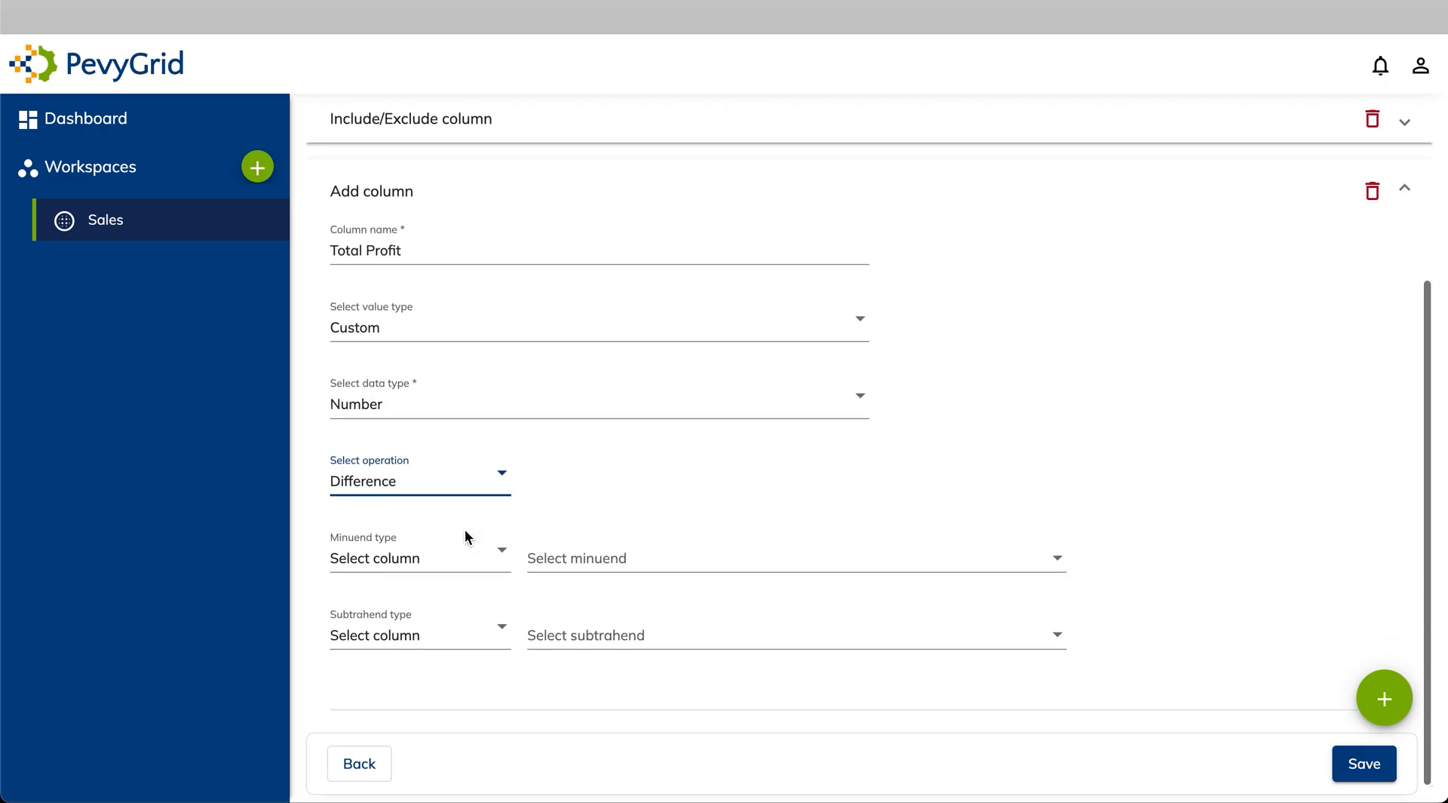
{"action": "left_click", "coordinate": [435, 568]}
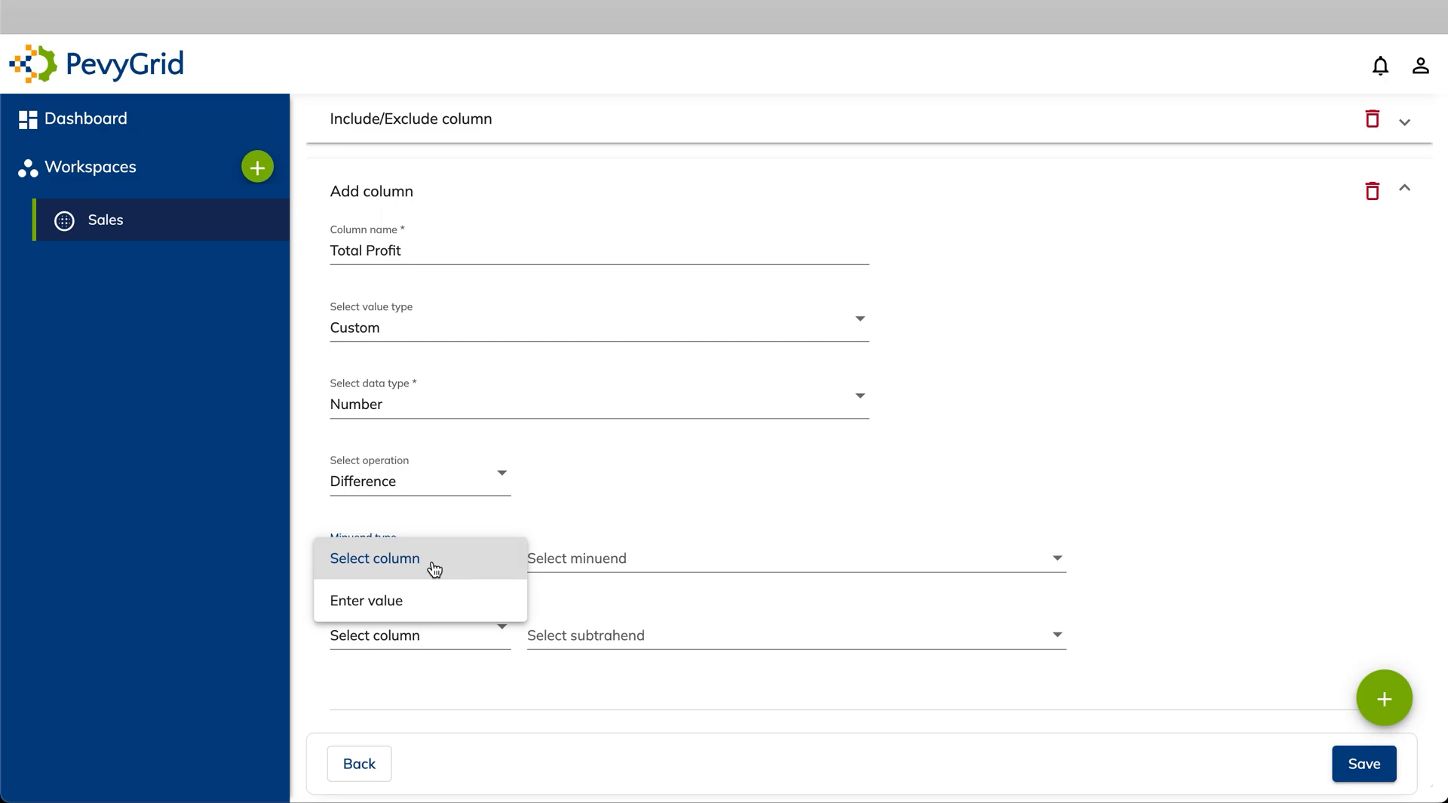
{"action": "left_click", "coordinate": [435, 568]}
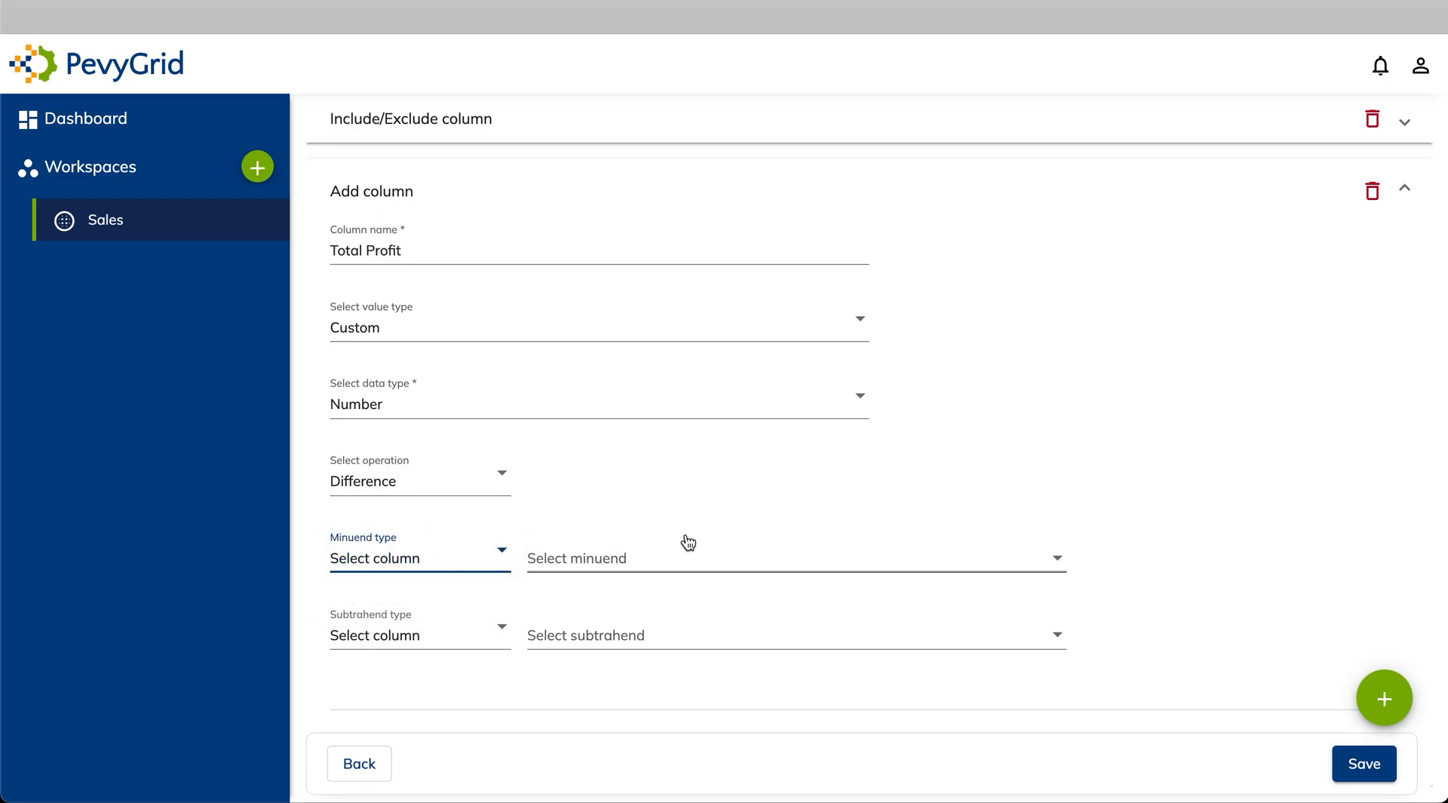
{"action": "left_click", "coordinate": [646, 561]}
{"action": "scroll", "coordinate": [647, 655], "scroll_direction": "down", "scroll_amount": 4}
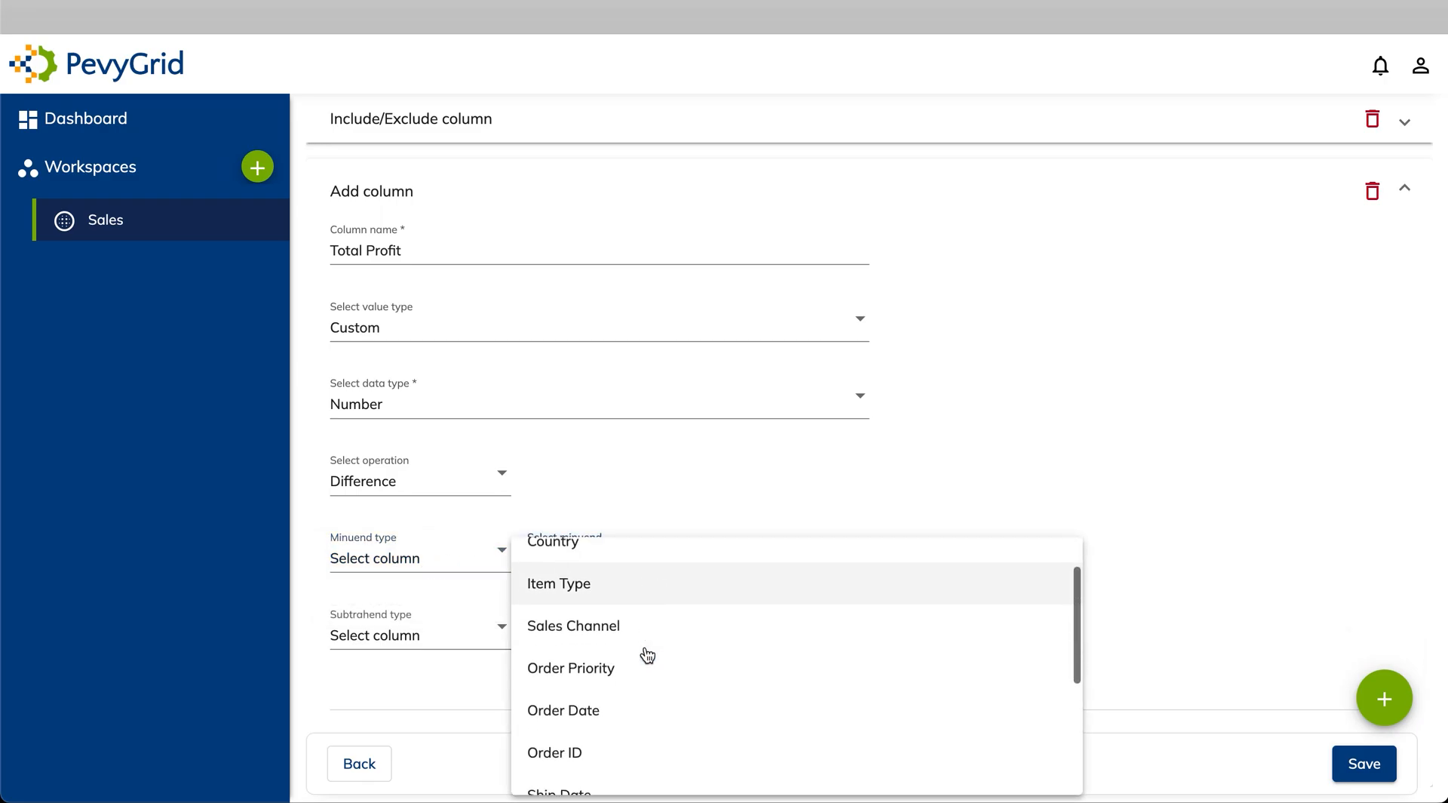
{"action": "left_click", "coordinate": [611, 733]}
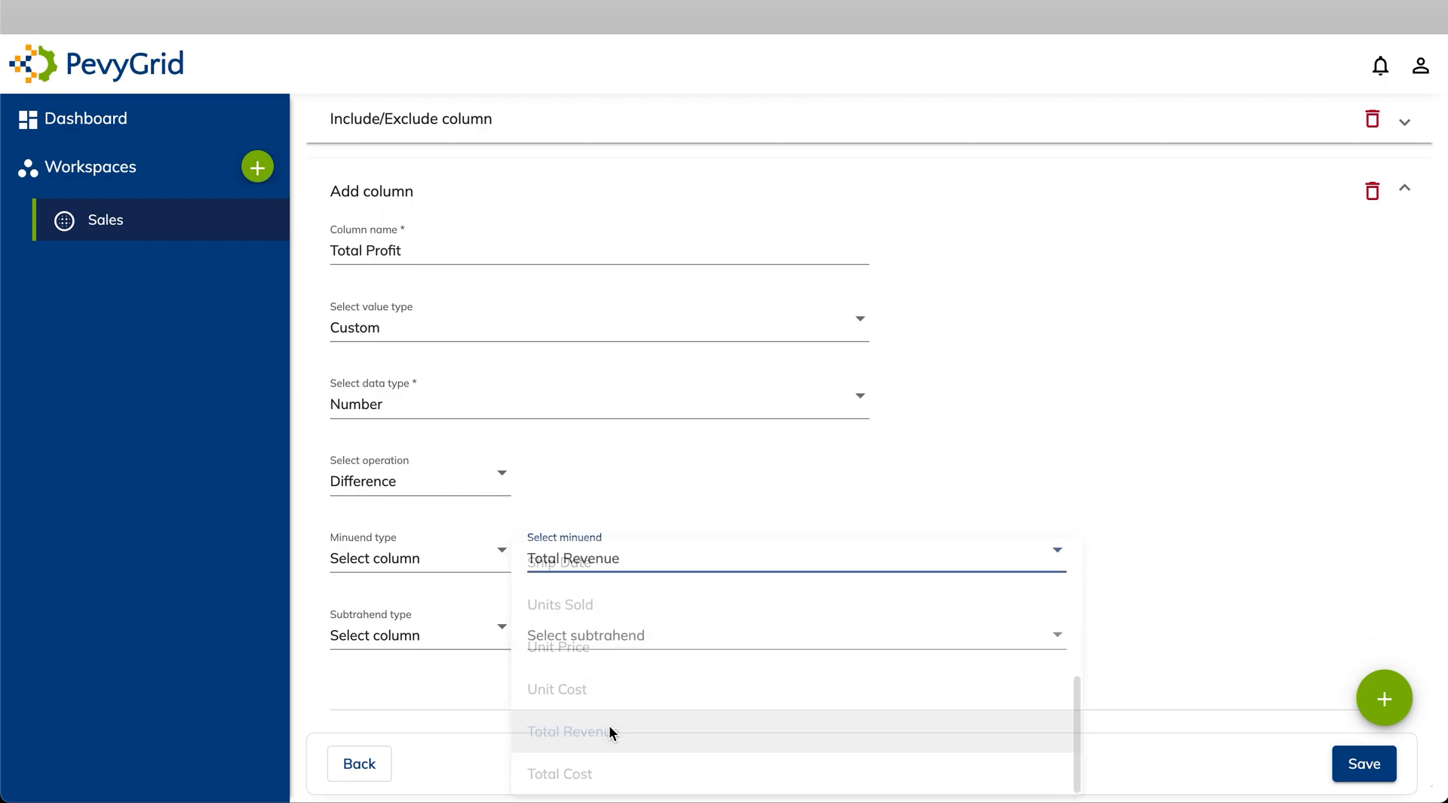
{"action": "left_click", "coordinate": [609, 645]}
{"action": "scroll", "coordinate": [638, 596], "scroll_direction": "down", "scroll_amount": 4}
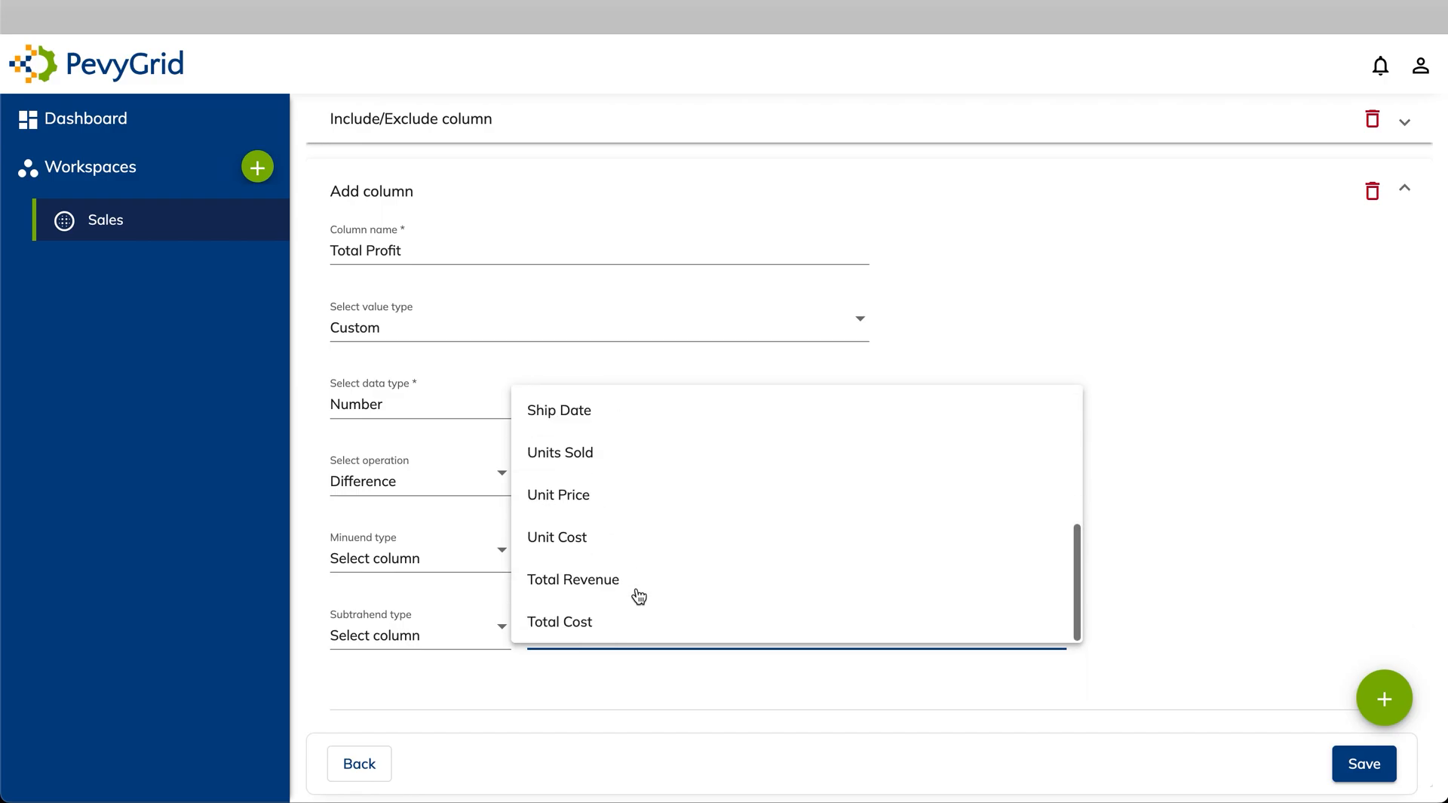
{"action": "left_click", "coordinate": [598, 626]}
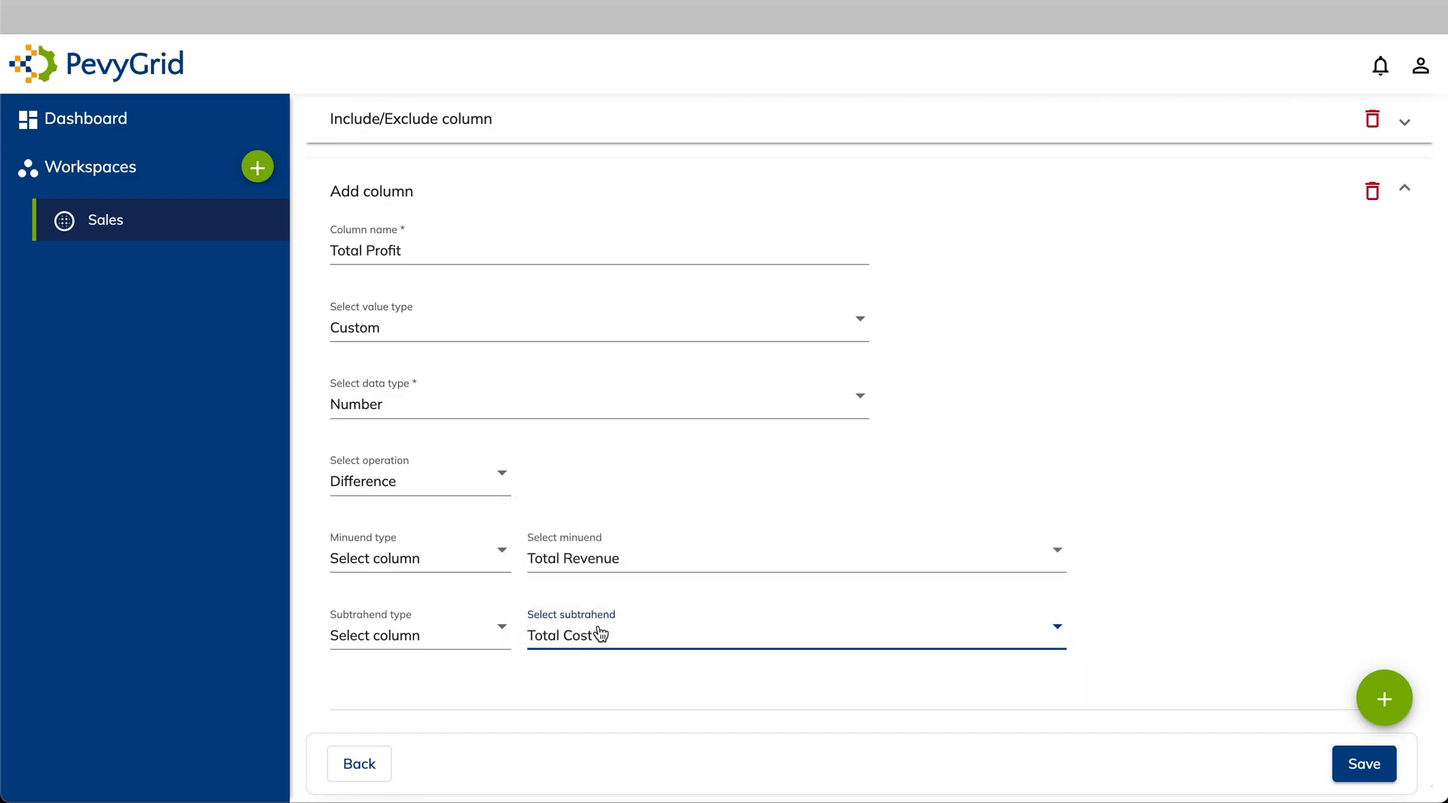
{"action": "scroll", "coordinate": [973, 384], "scroll_direction": "up", "scroll_amount": 5}
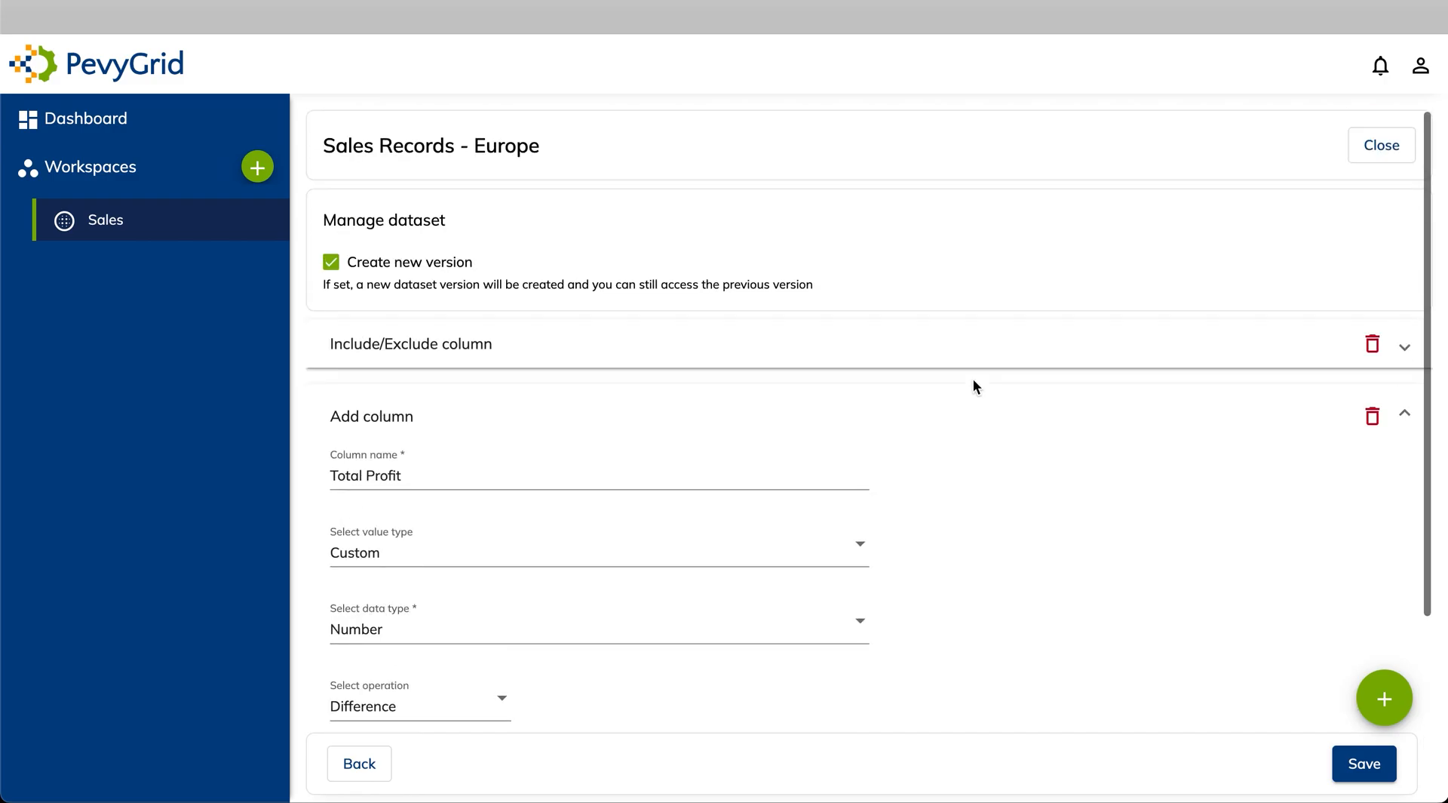
{"action": "left_click", "coordinate": [1404, 414]}
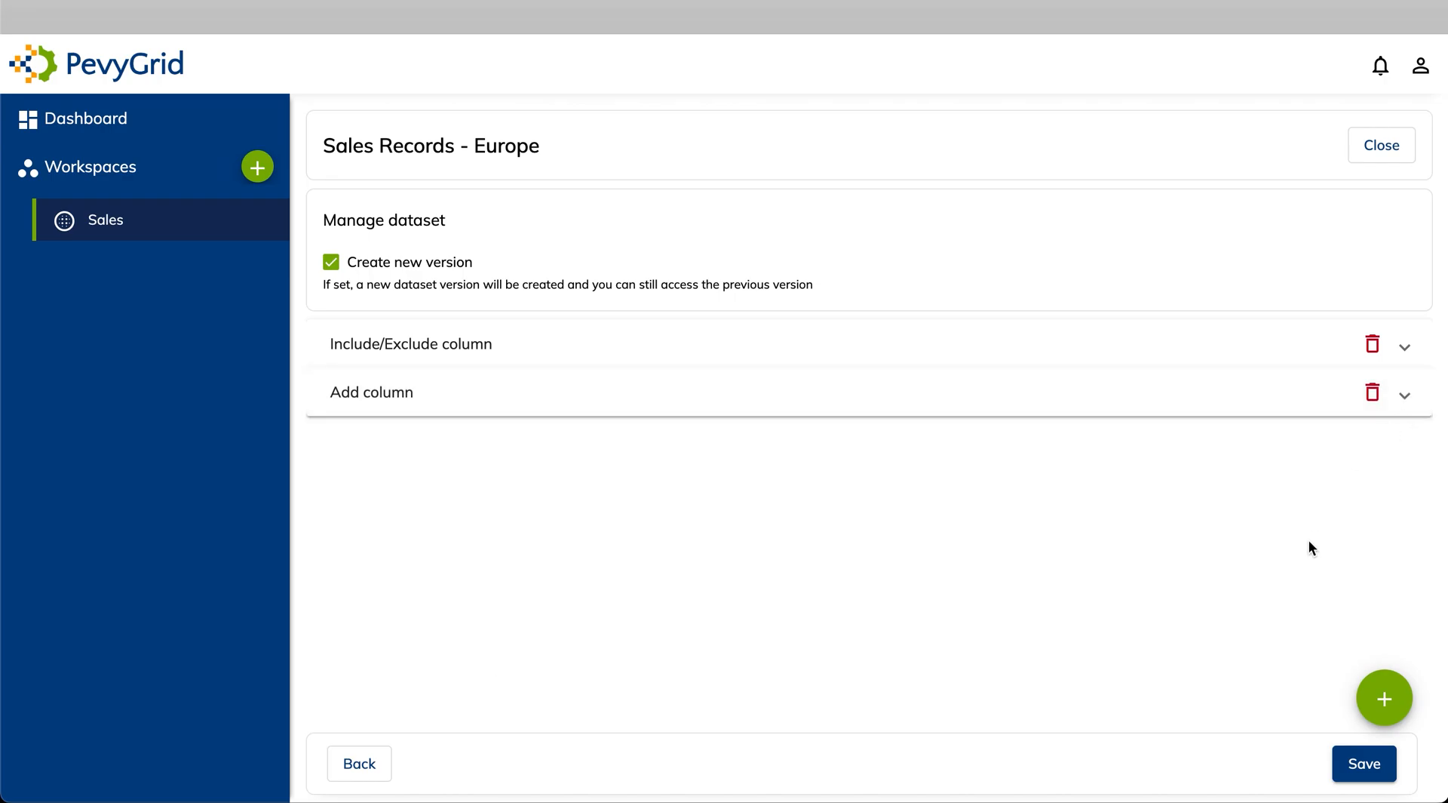
{"action": "left_click", "coordinate": [1386, 694]}
{"action": "left_click", "coordinate": [1044, 583]}
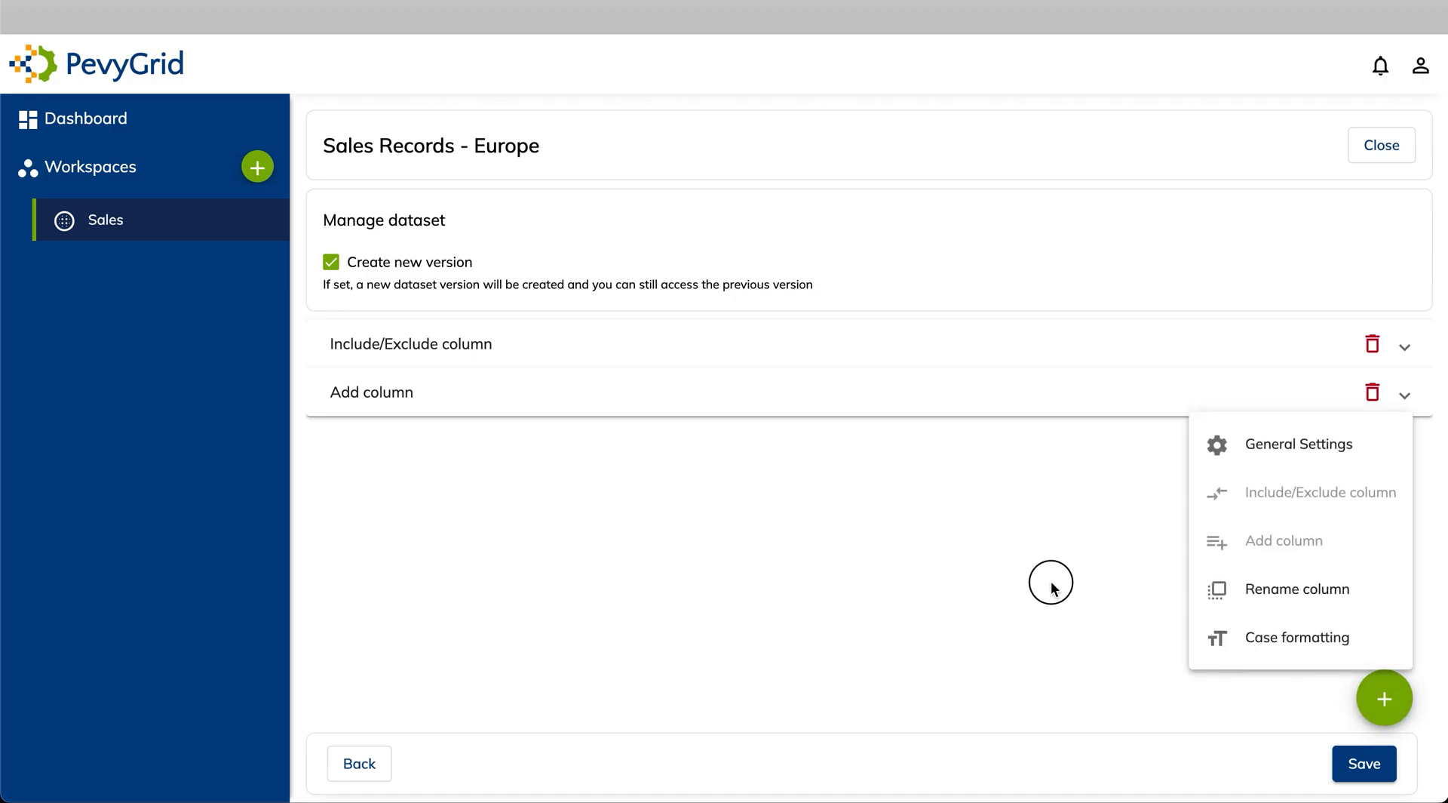
{"action": "left_click", "coordinate": [1369, 773]}
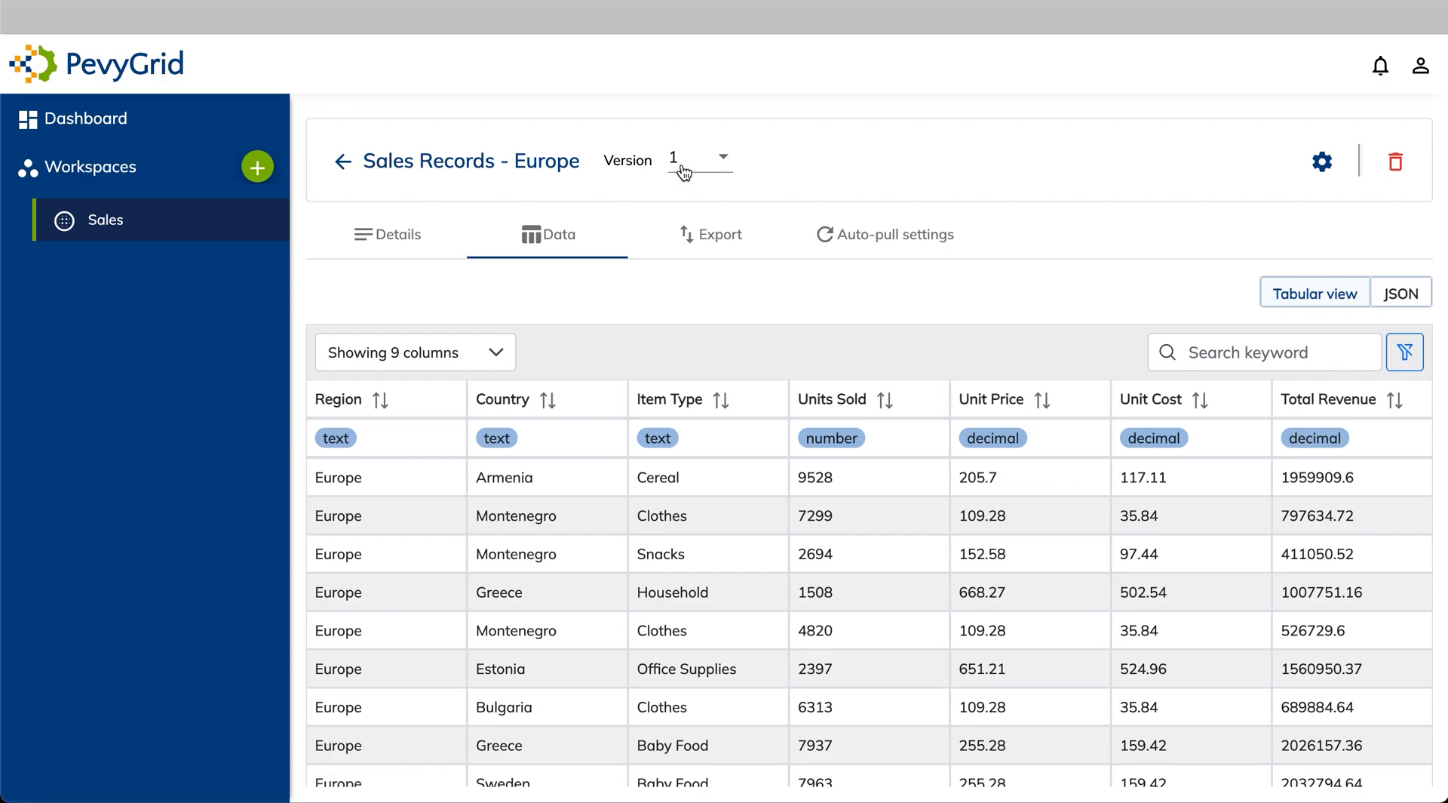
{"action": "left_click", "coordinate": [725, 165]}
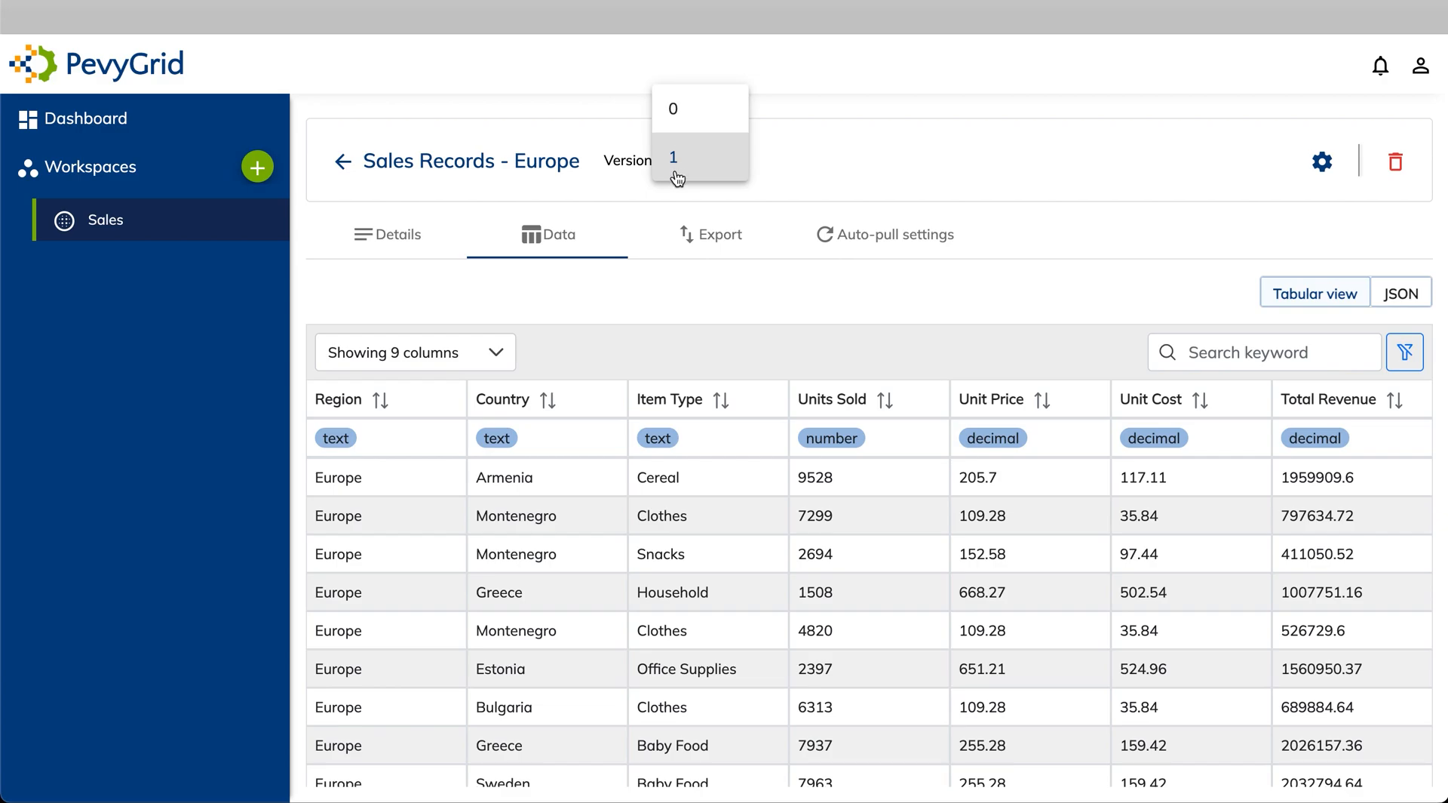
{"action": "left_click", "coordinate": [829, 166]}
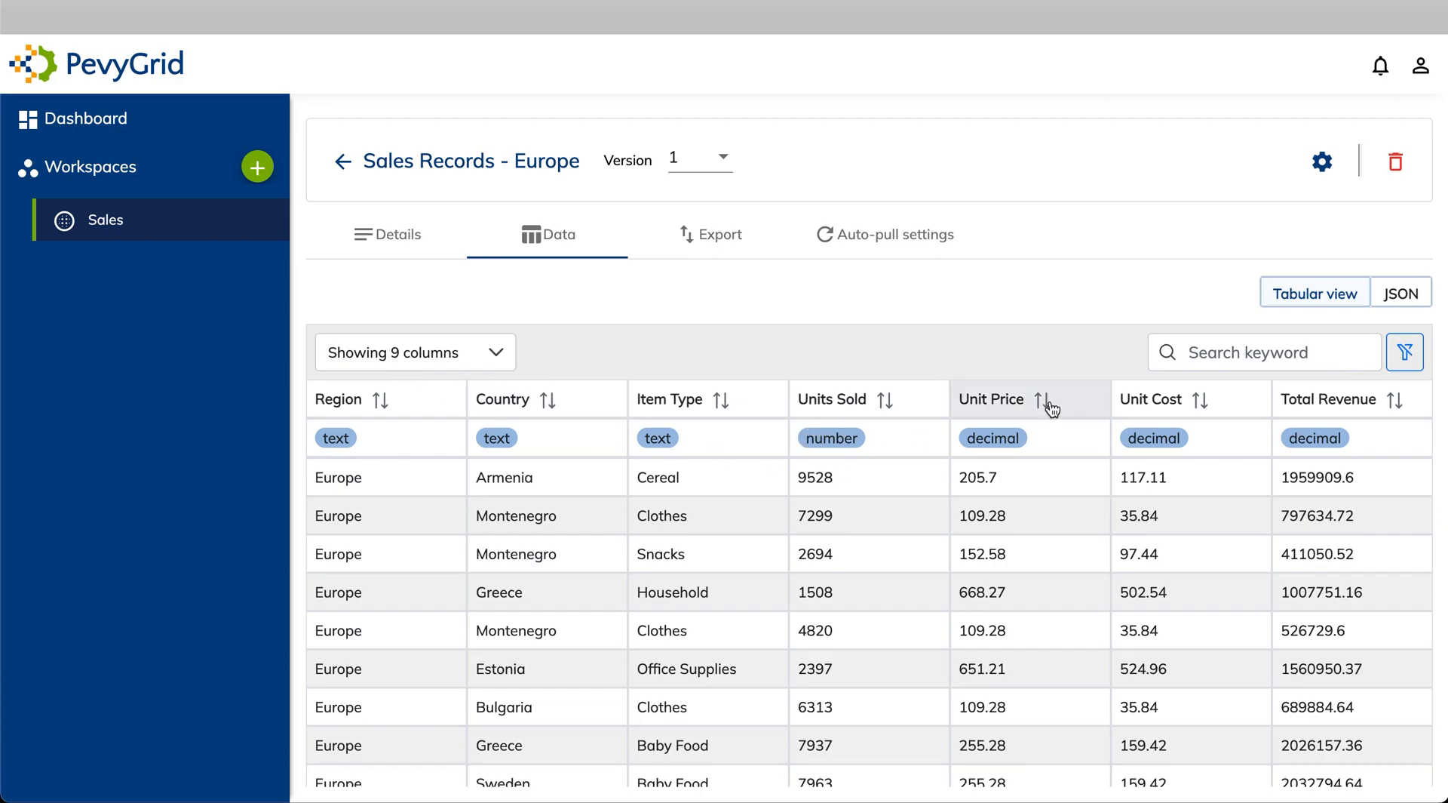
{"action": "scroll", "coordinate": [1052, 408], "scroll_direction": "right", "scroll_amount": 4}
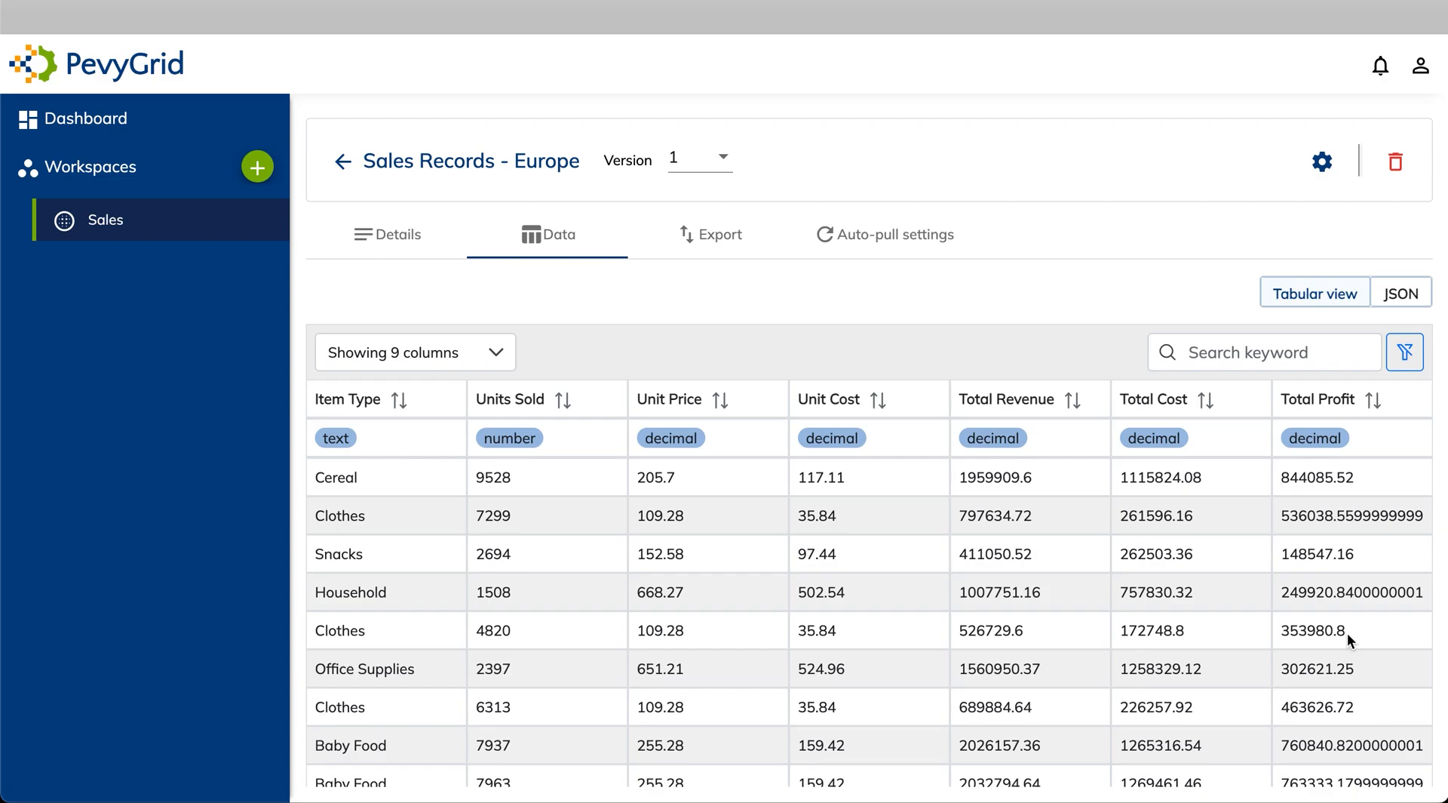
{"action": "scroll", "coordinate": [991, 676], "scroll_direction": "left", "scroll_amount": 4}
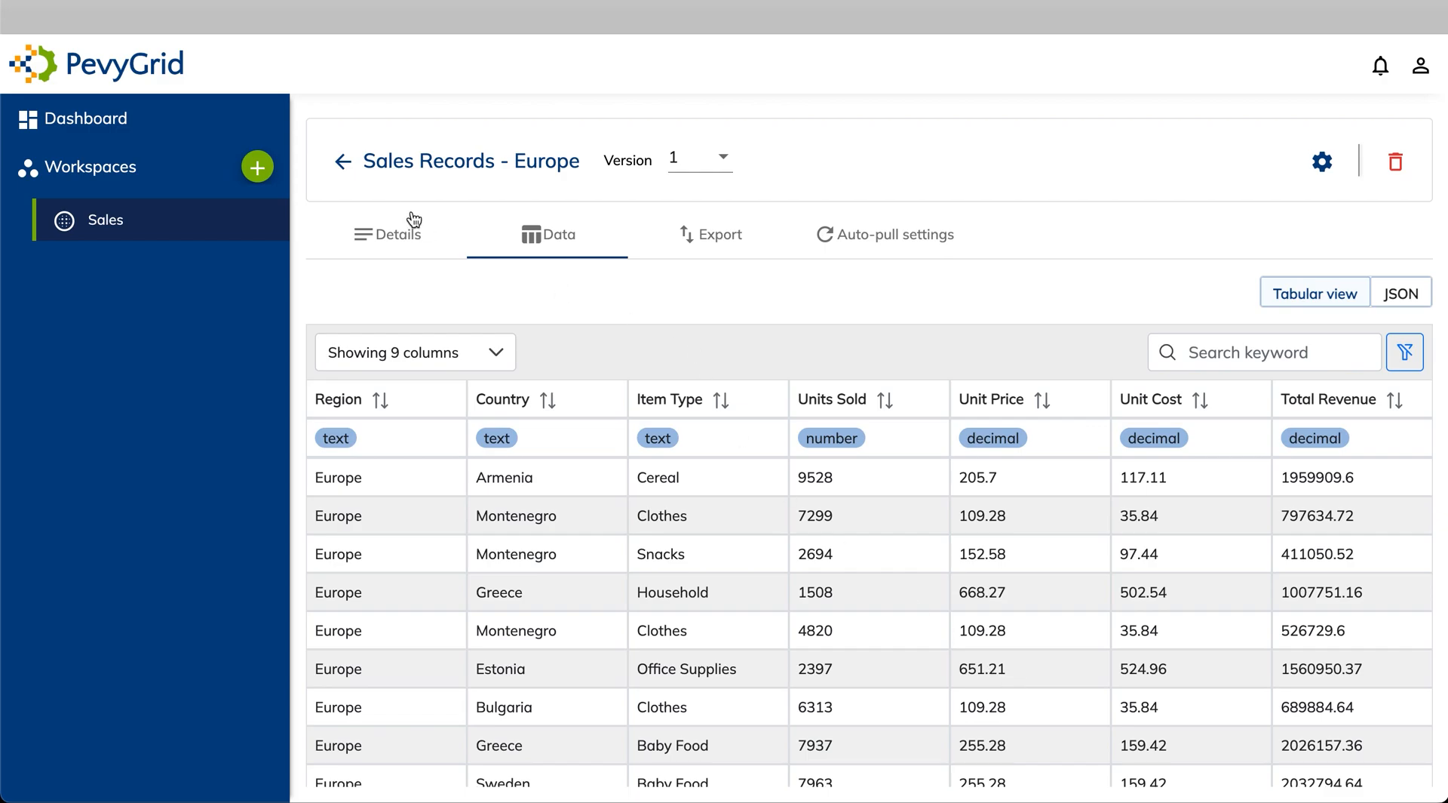
Start a new import from Ona and sign in with the account username and password
{"action": "left_click", "coordinate": [343, 167]}
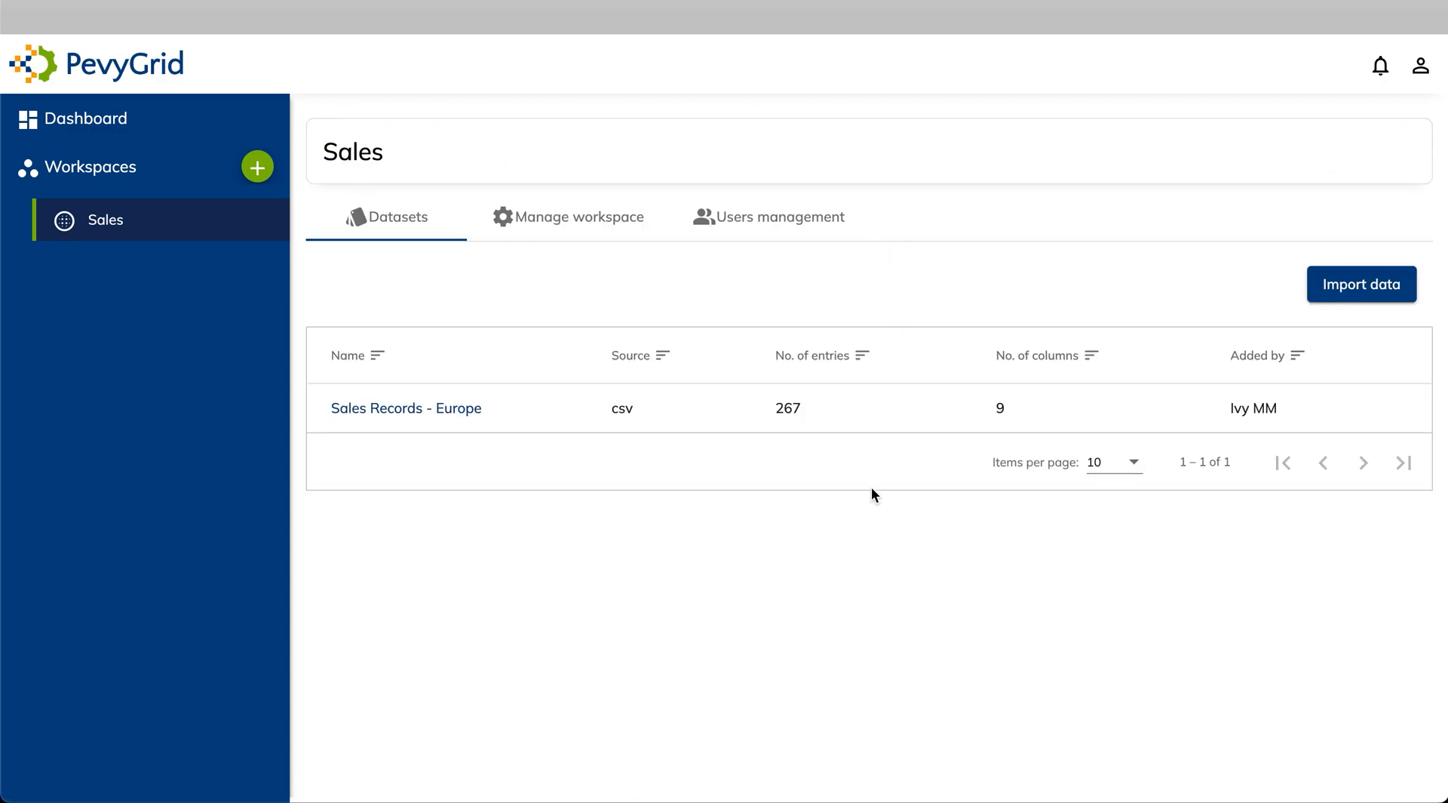
{"action": "left_click", "coordinate": [1349, 293]}
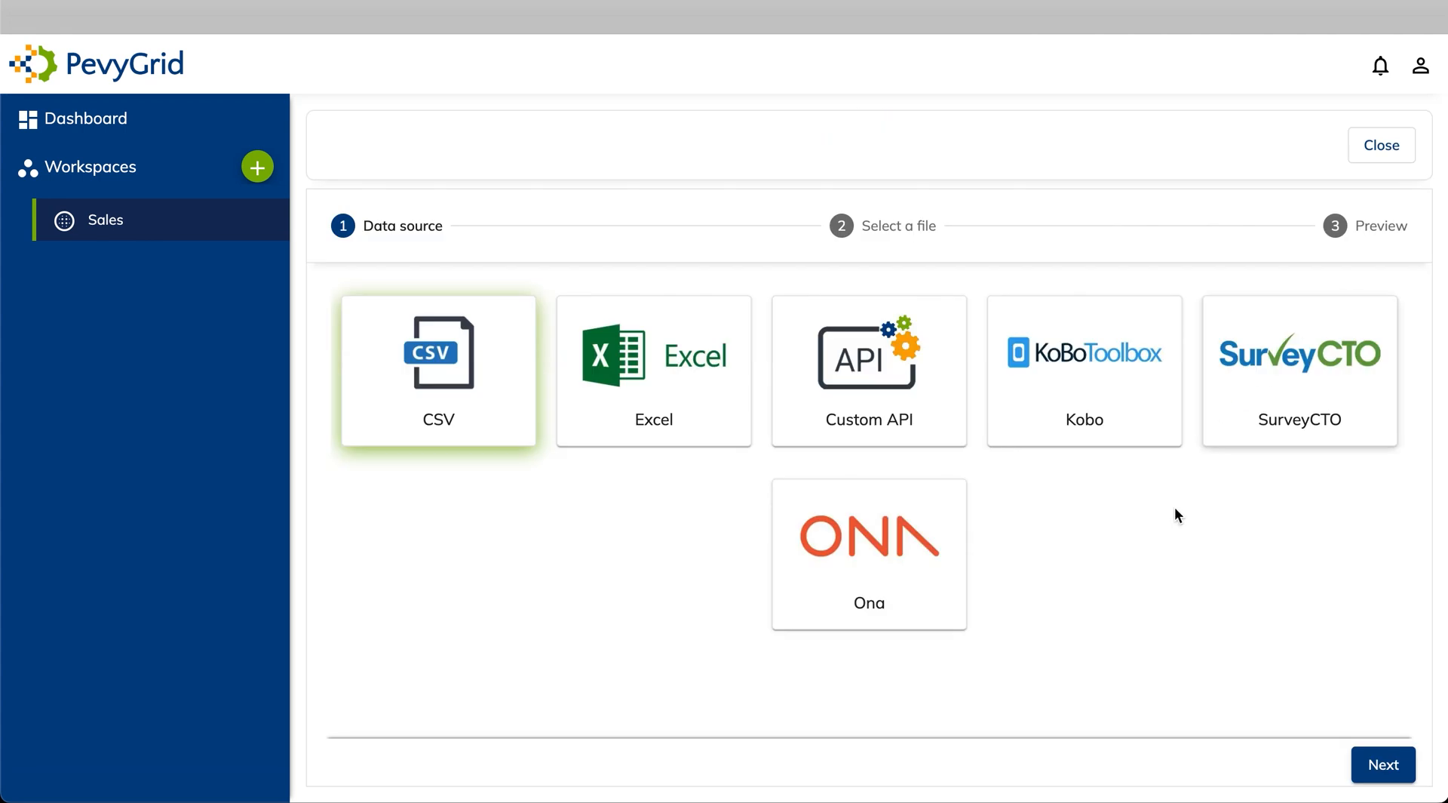
{"action": "left_click", "coordinate": [1381, 766]}
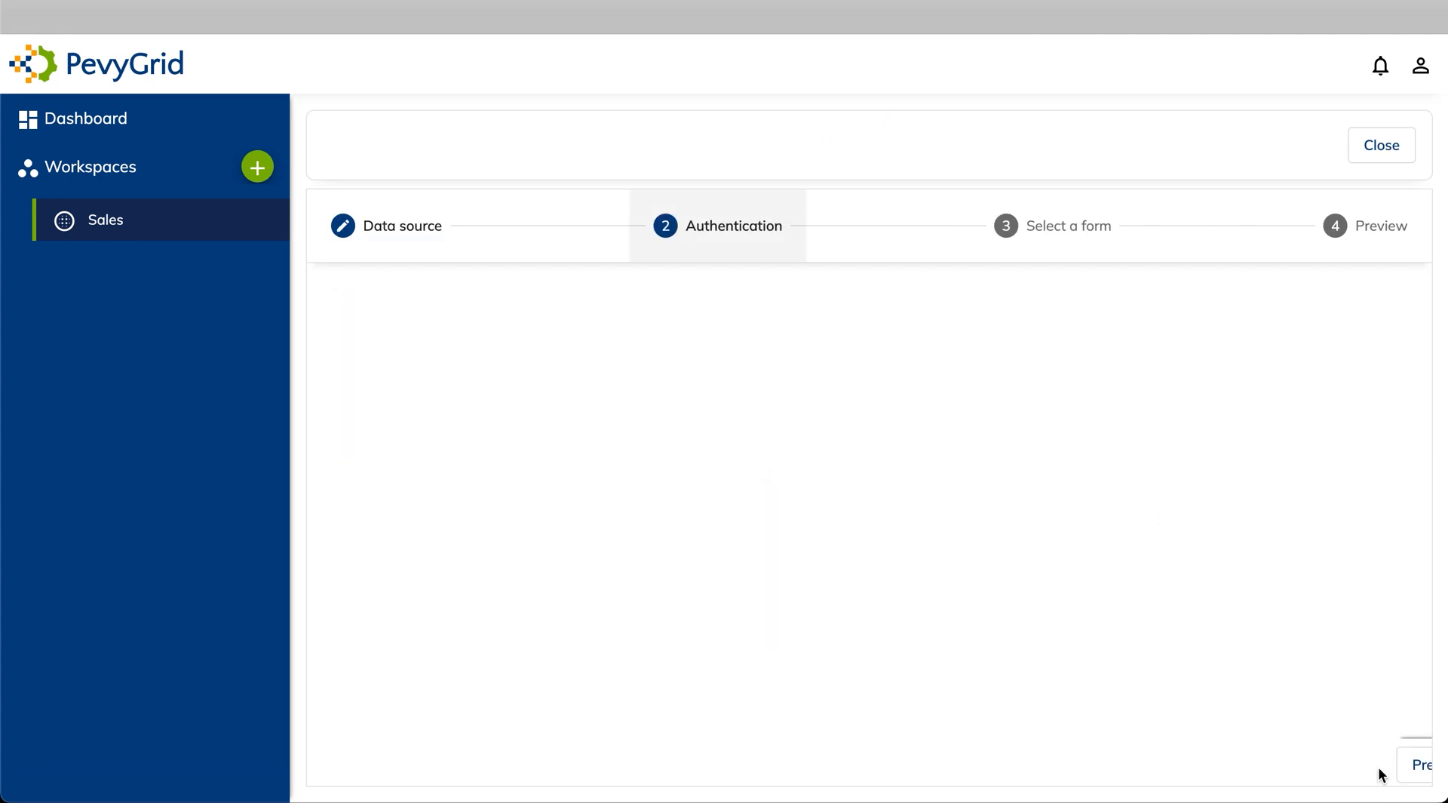
{"action": "left_click", "coordinate": [667, 429]}
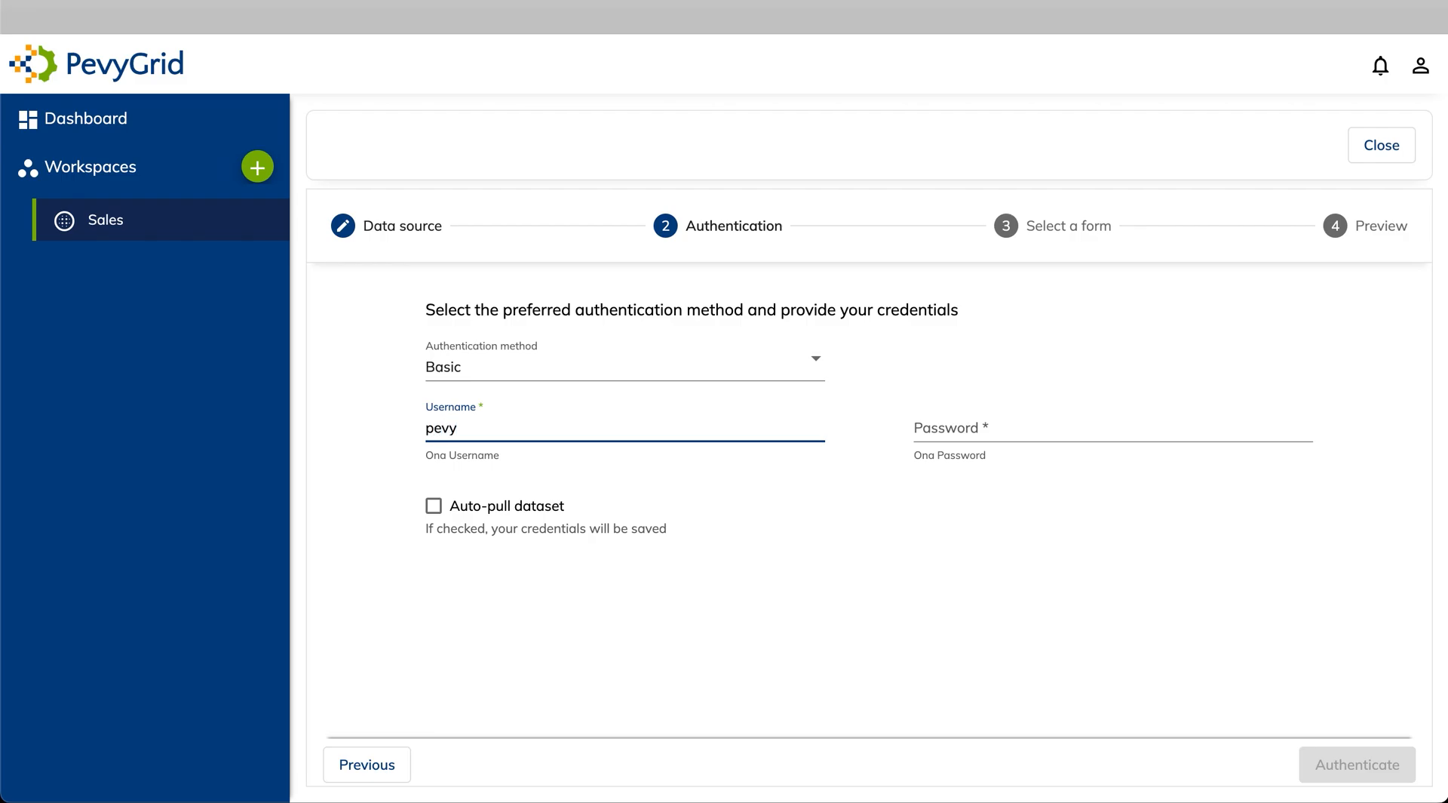
{"action": "left_click", "coordinate": [997, 430]}
{"action": "key", "text": "ctrl+v"}
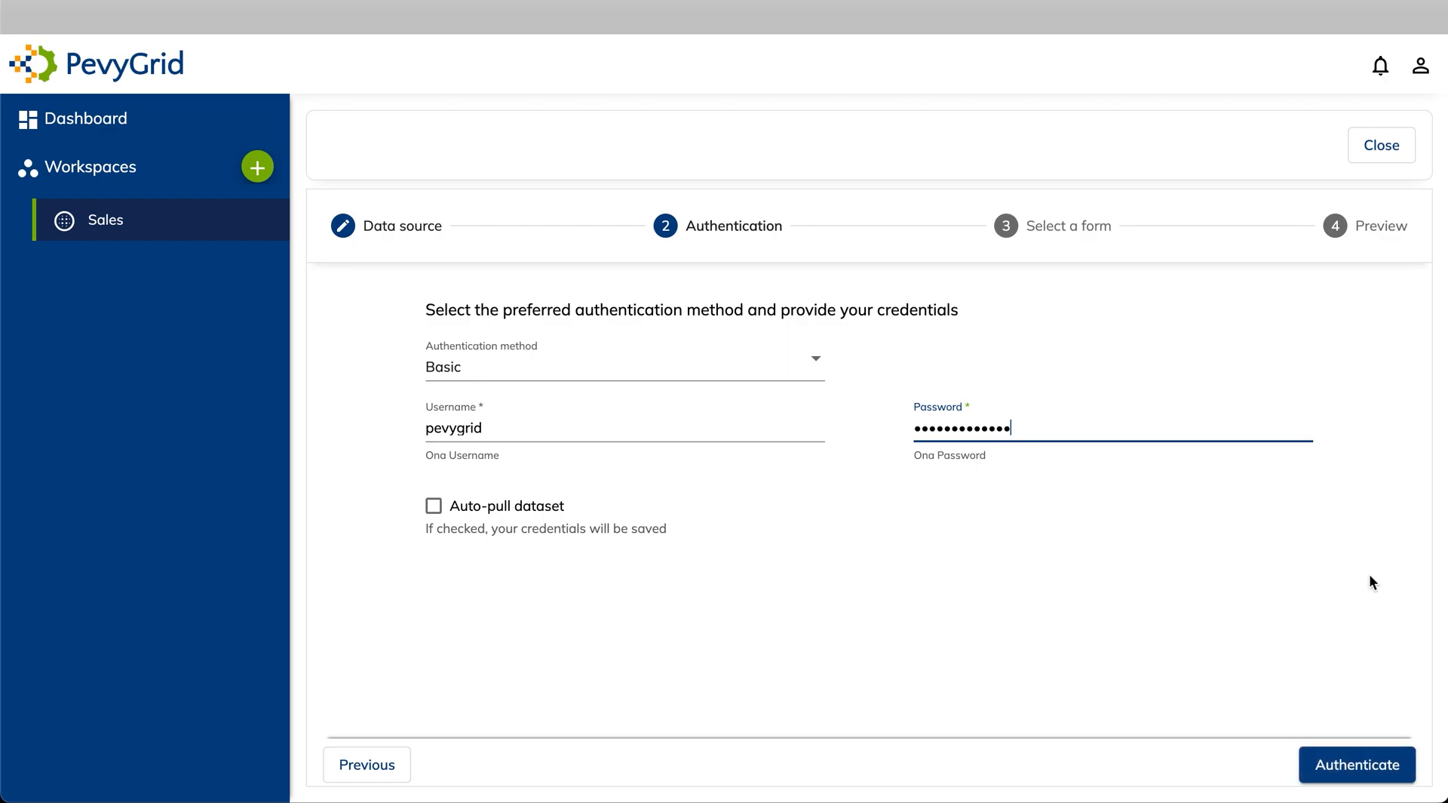
{"action": "left_click", "coordinate": [1363, 764]}
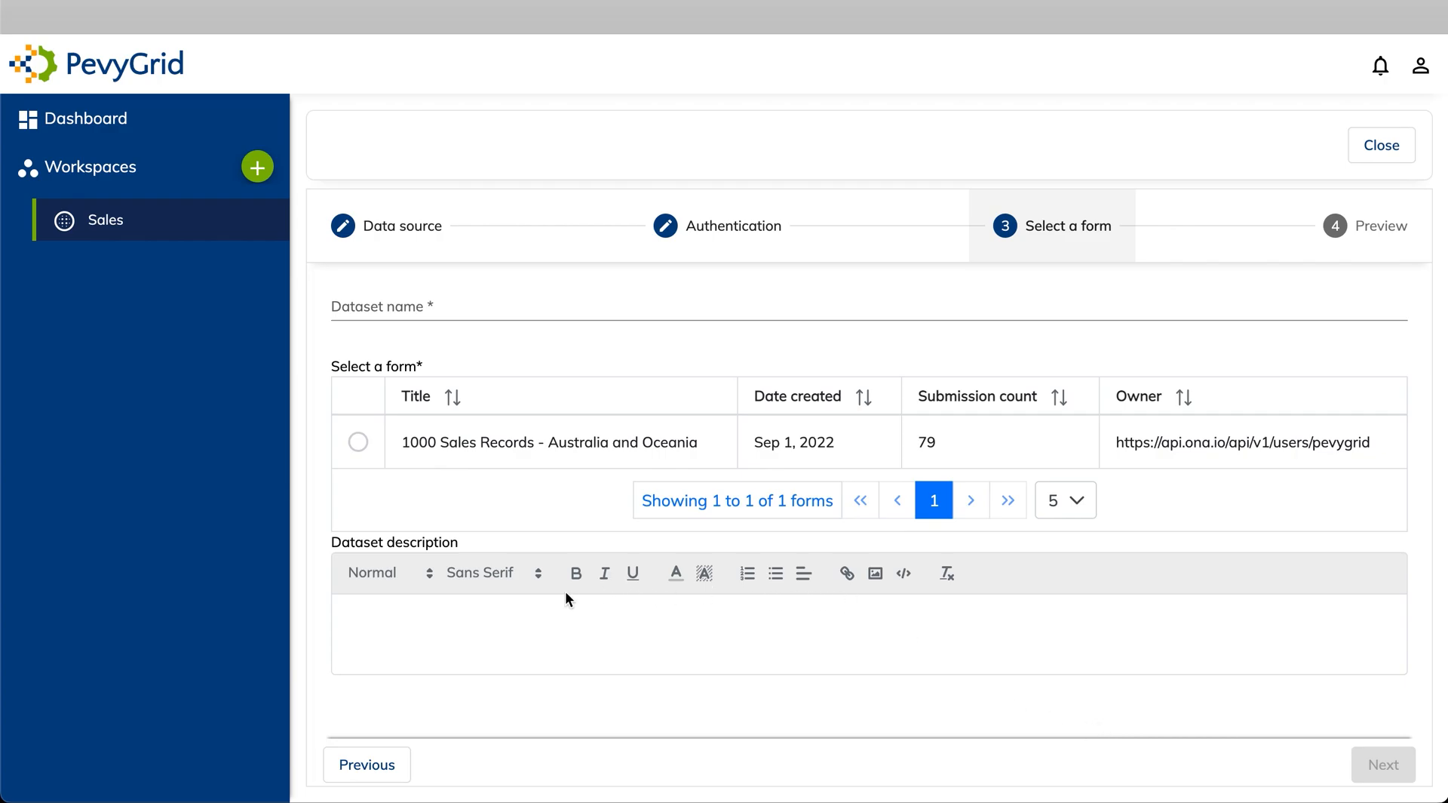
Pick the 1000 Sales Records - Australia and Oceania form, name the dataset after its title, and save
{"action": "left_click", "coordinate": [359, 451]}
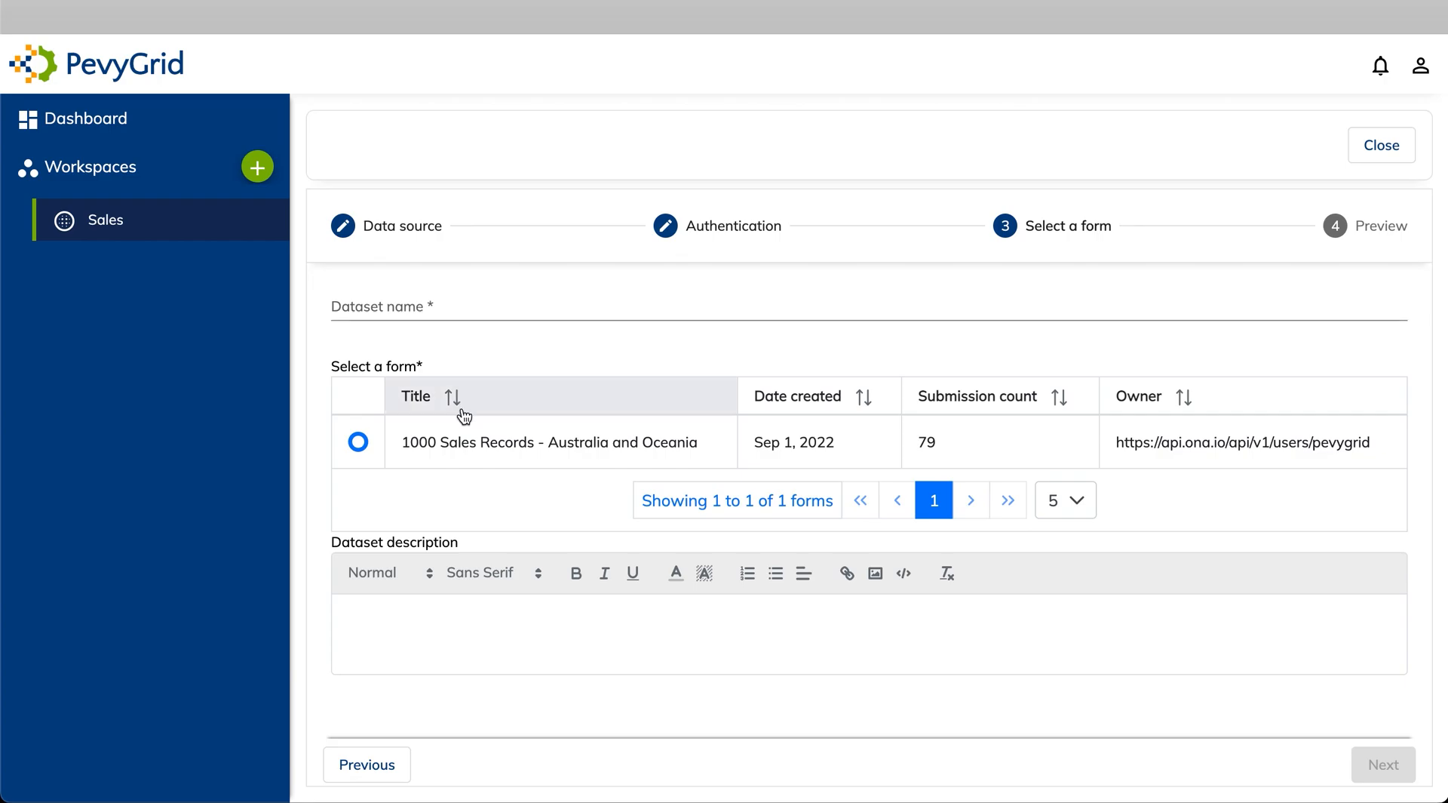
{"action": "left_click_drag", "start_coordinate": [442, 441], "coordinate": [697, 434]}
{"action": "key", "text": "ctrl+c"}
{"action": "left_click", "coordinate": [583, 309]}
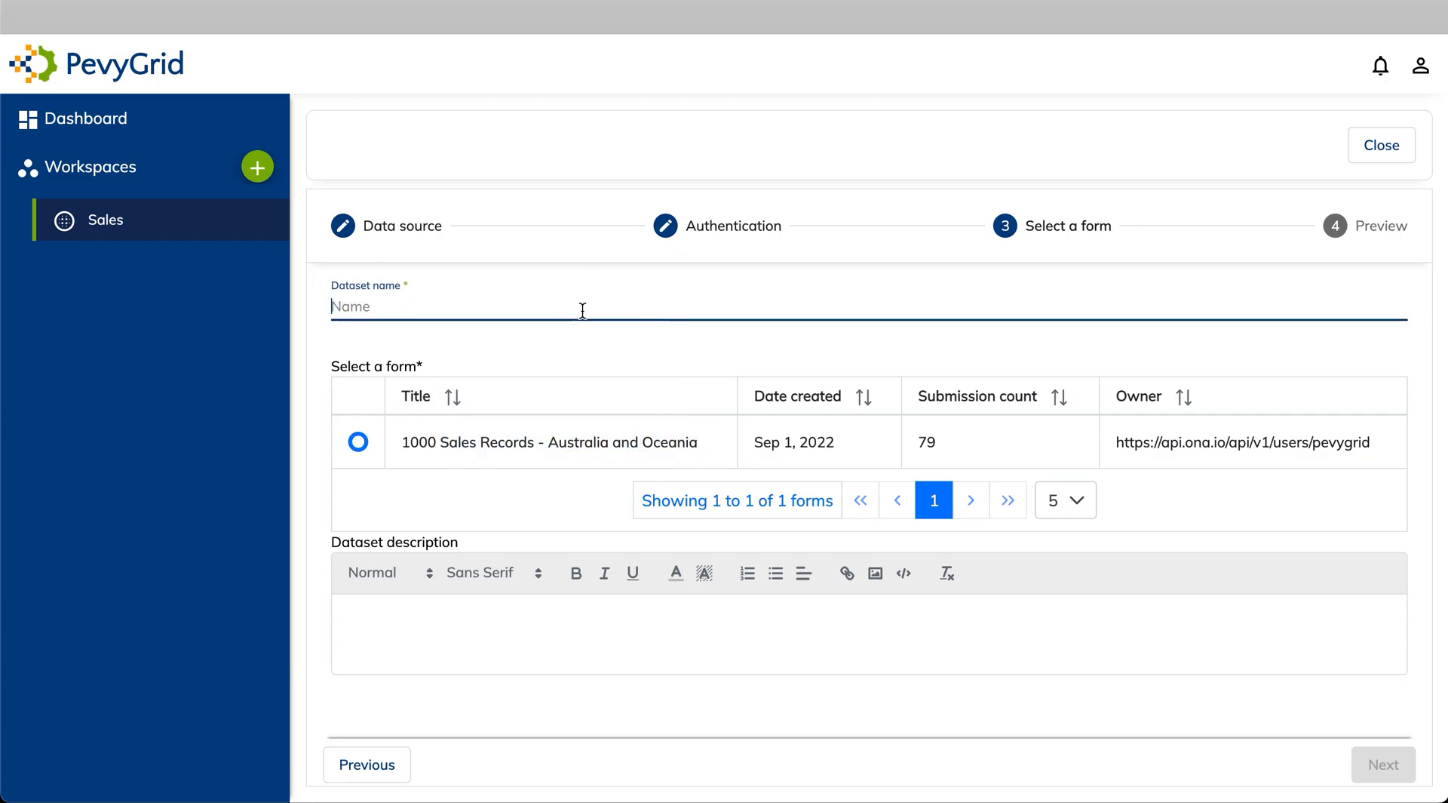
{"action": "key", "text": "ctrl+v"}
{"action": "left_click", "coordinate": [1376, 768]}
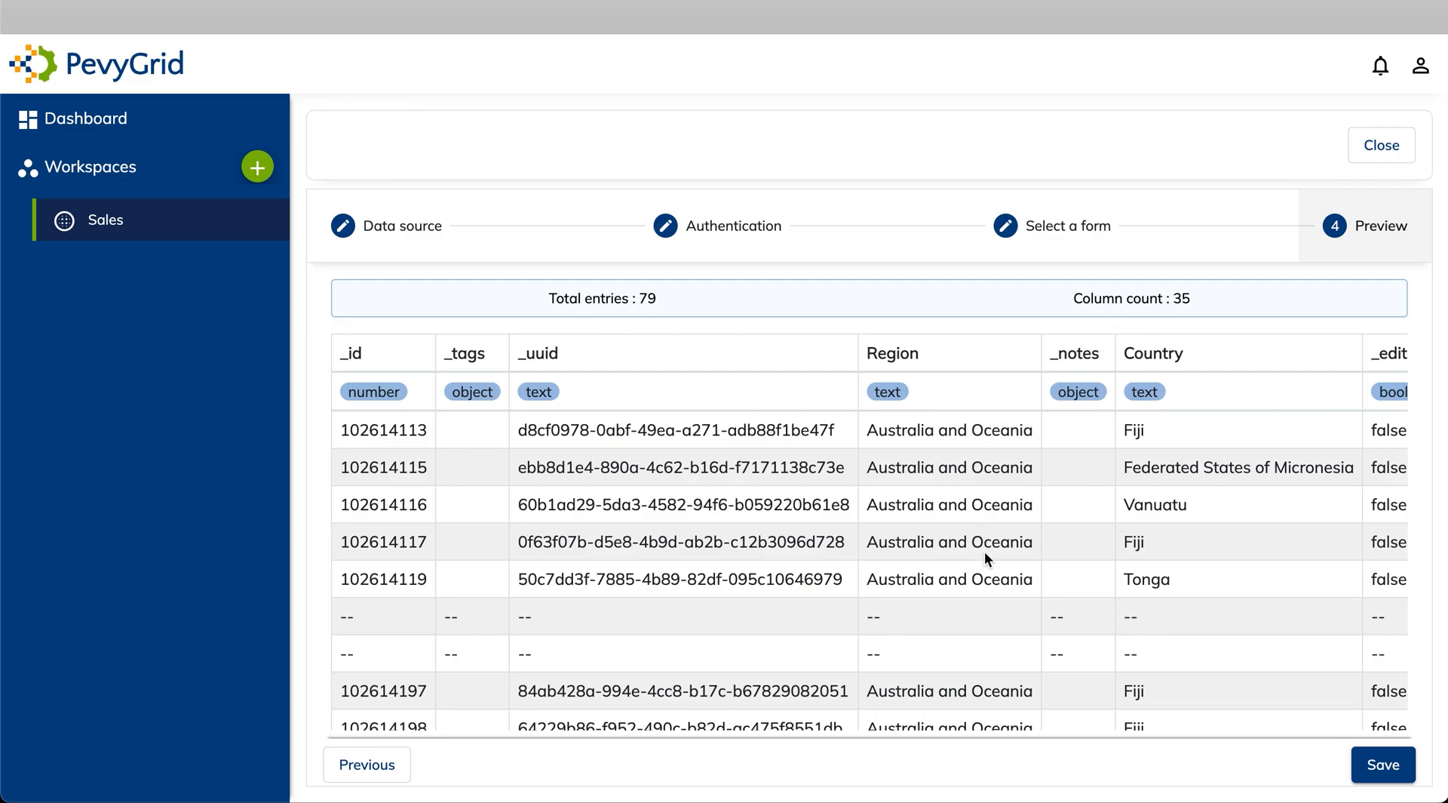
{"action": "scroll", "coordinate": [985, 551], "scroll_direction": "down", "scroll_amount": 2}
{"action": "scroll", "coordinate": [984, 552], "scroll_direction": "up", "scroll_amount": 2}
{"action": "scroll", "coordinate": [1109, 406], "scroll_direction": "right", "scroll_amount": 6}
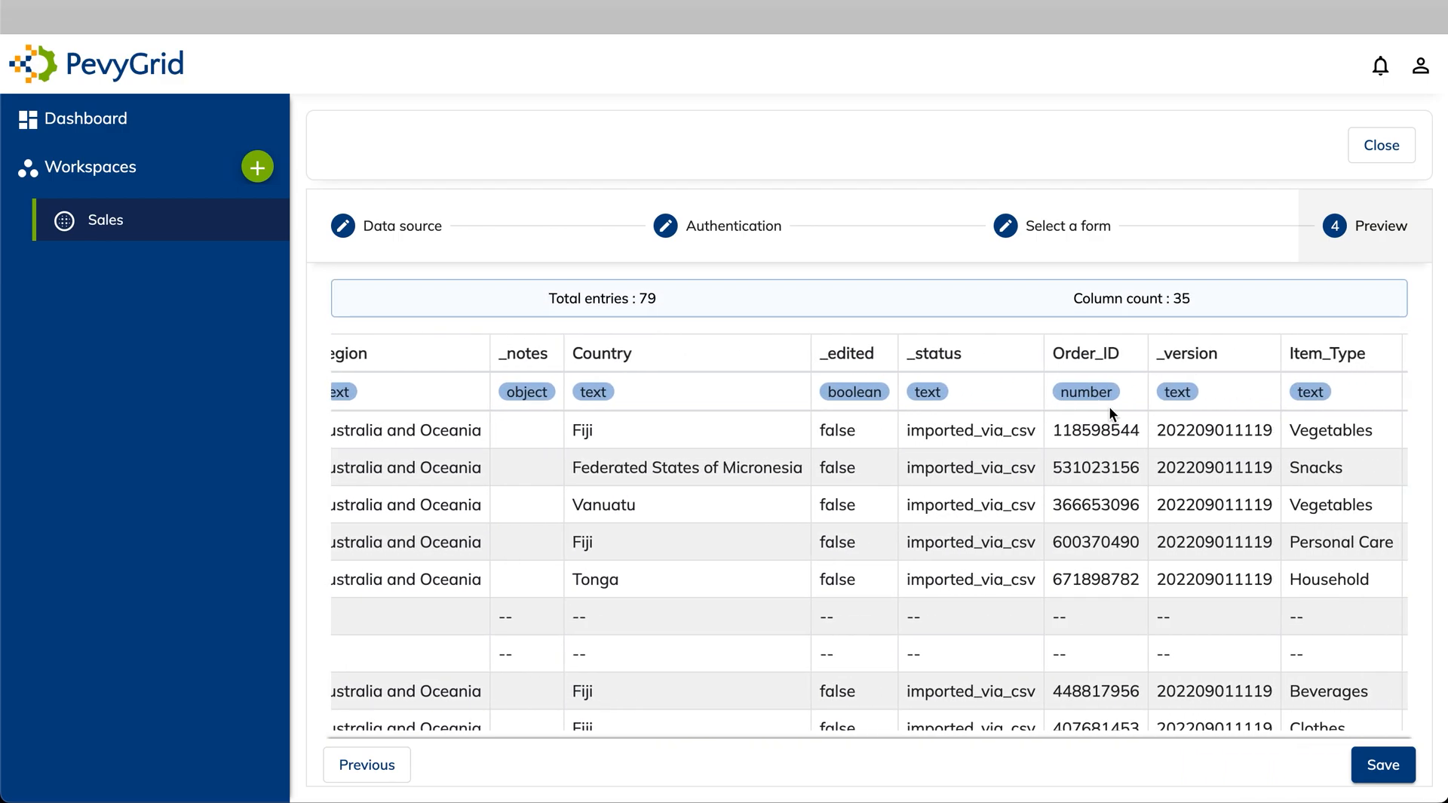
{"action": "left_click", "coordinate": [1383, 764]}
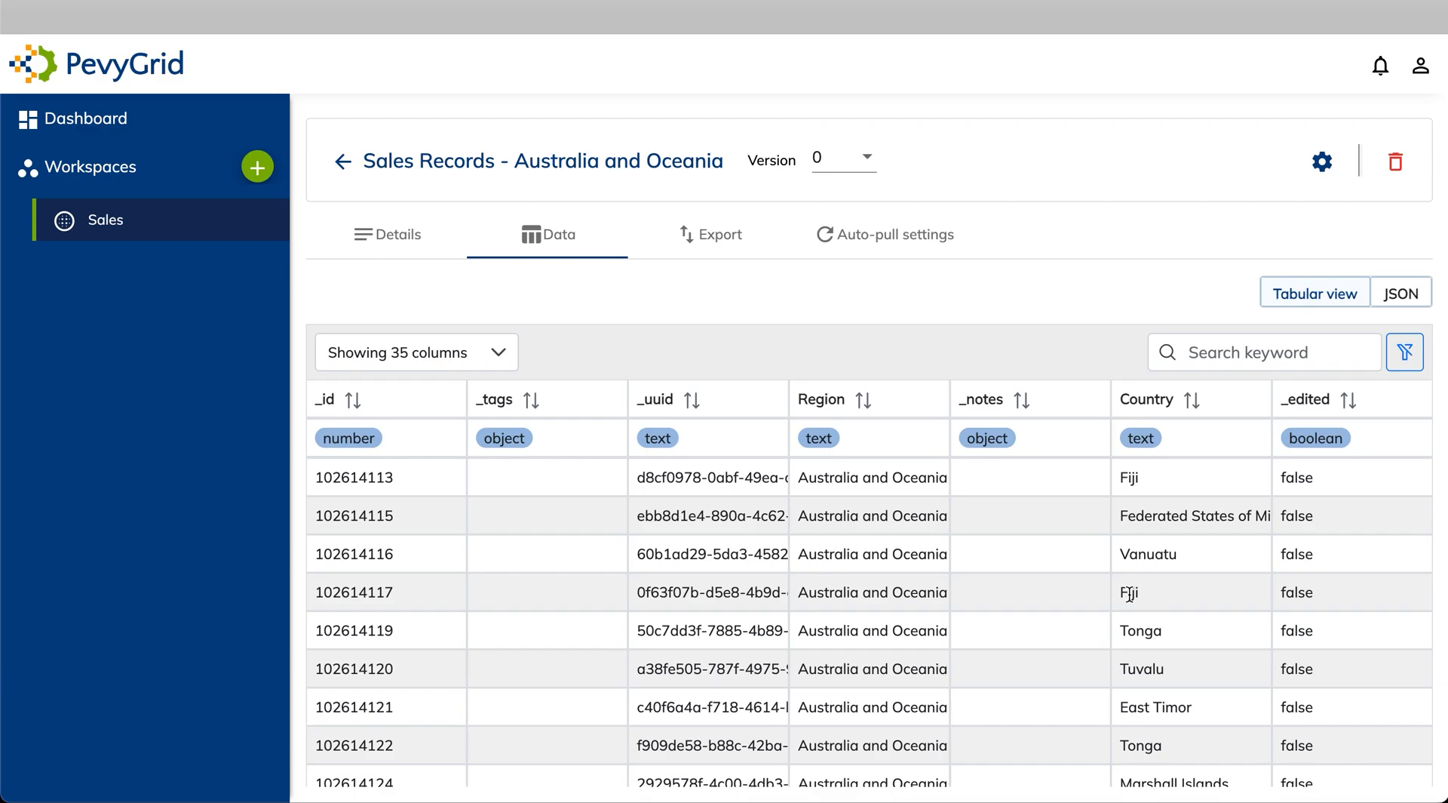
Scroll through the new Australia and Oceania table to review its 35 columns
{"action": "scroll", "coordinate": [1130, 594], "scroll_direction": "down", "scroll_amount": 2}
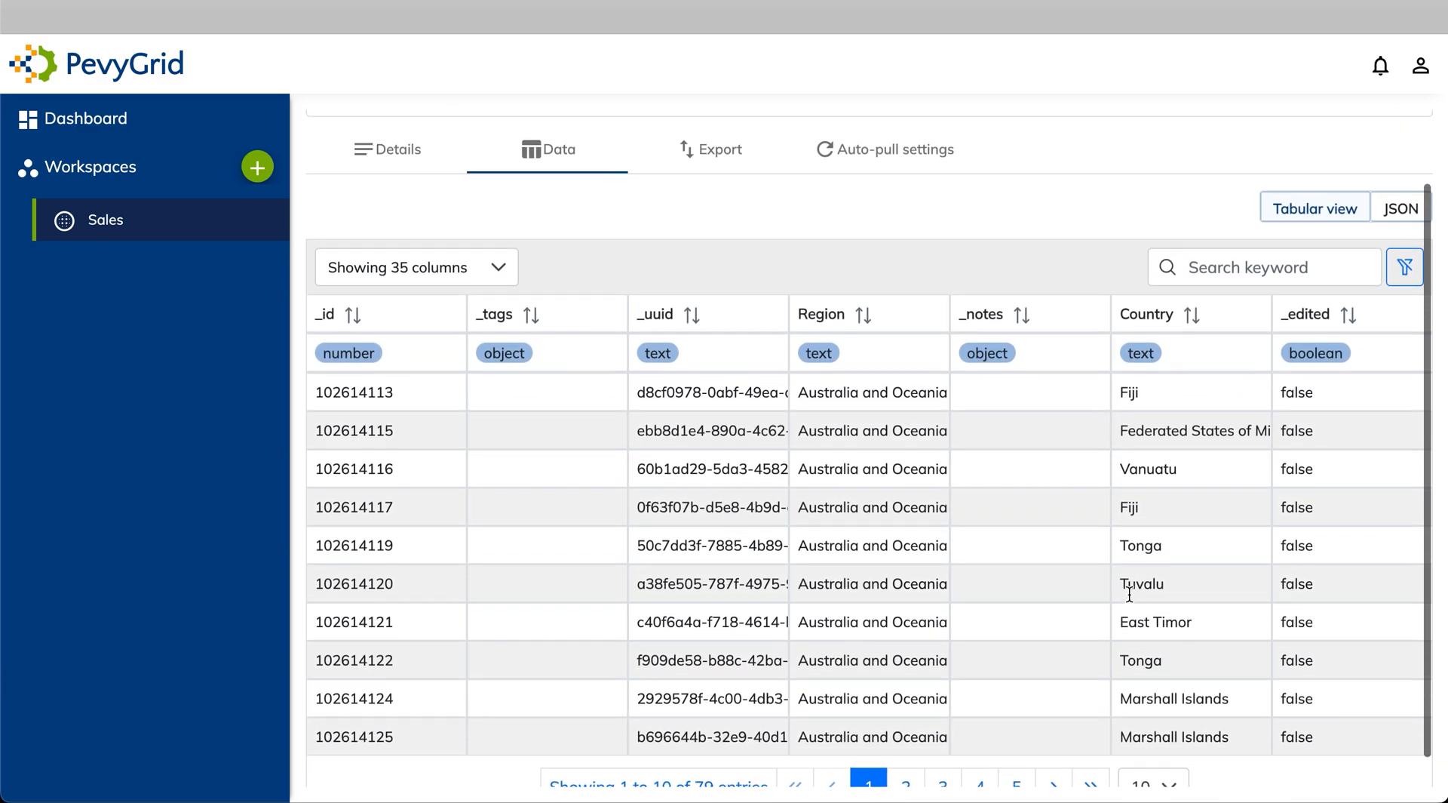
{"action": "scroll", "coordinate": [1129, 594], "scroll_direction": "up", "scroll_amount": 2}
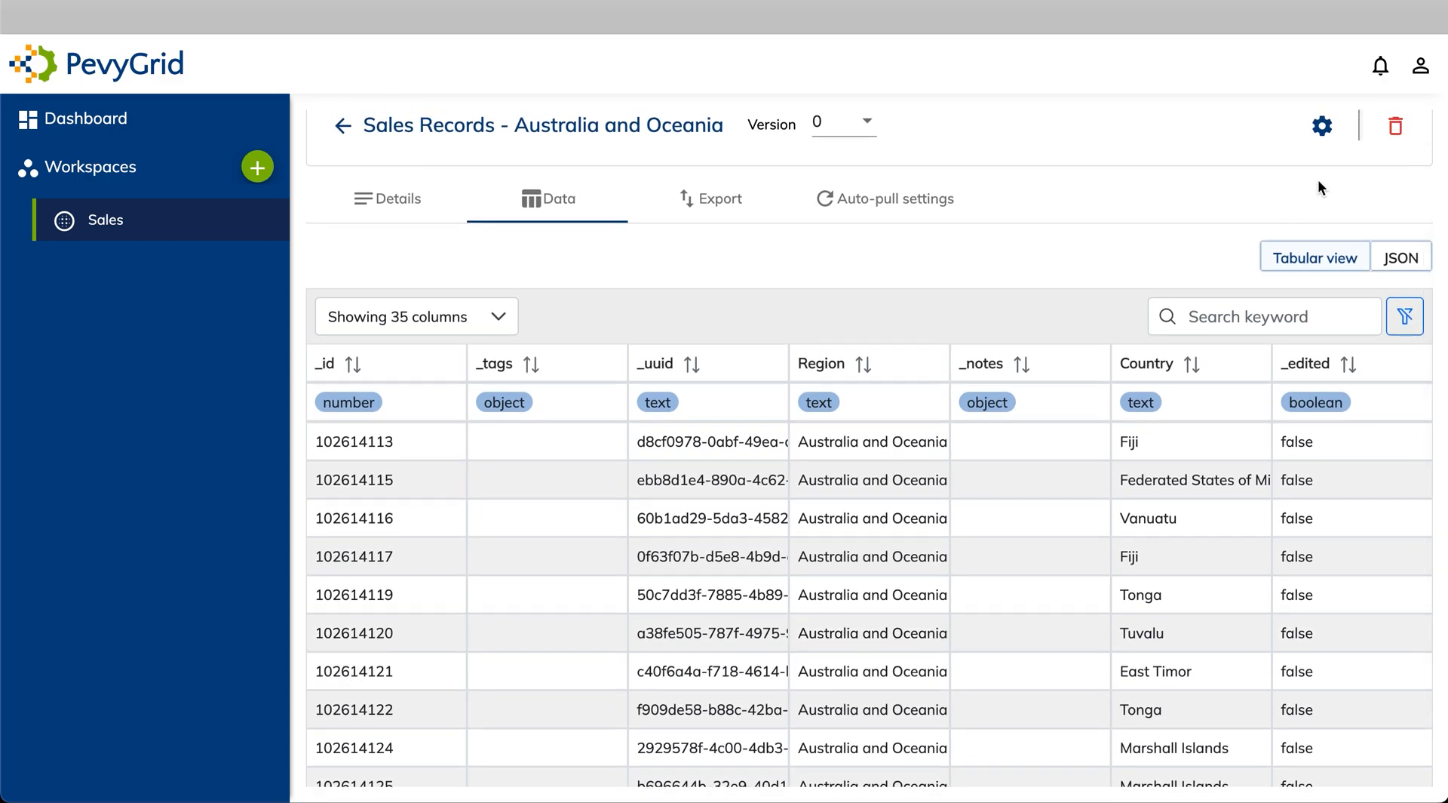
Turn on Create new version and add an Include/Exclude column step
{"action": "left_click", "coordinate": [1321, 126]}
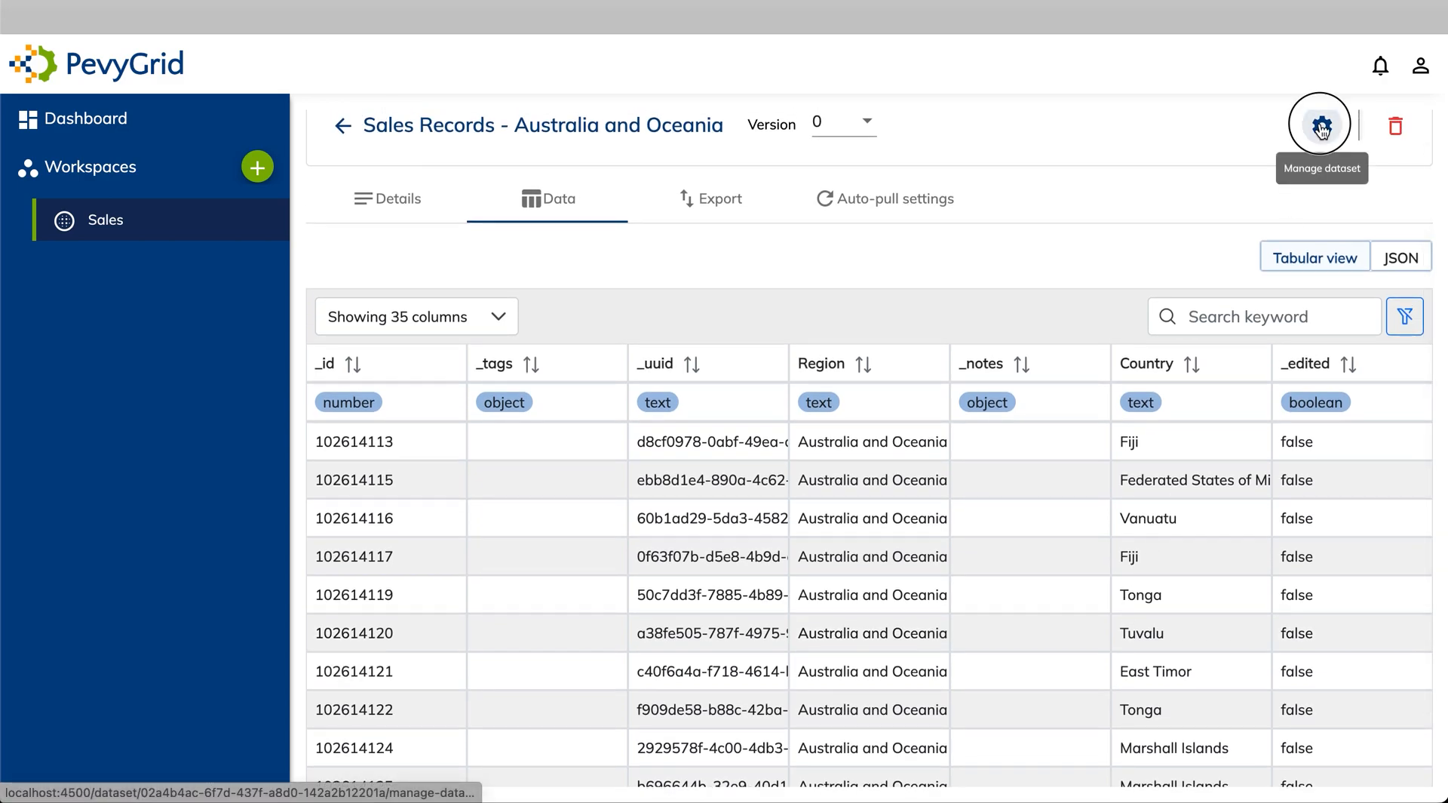
{"action": "left_click", "coordinate": [330, 264]}
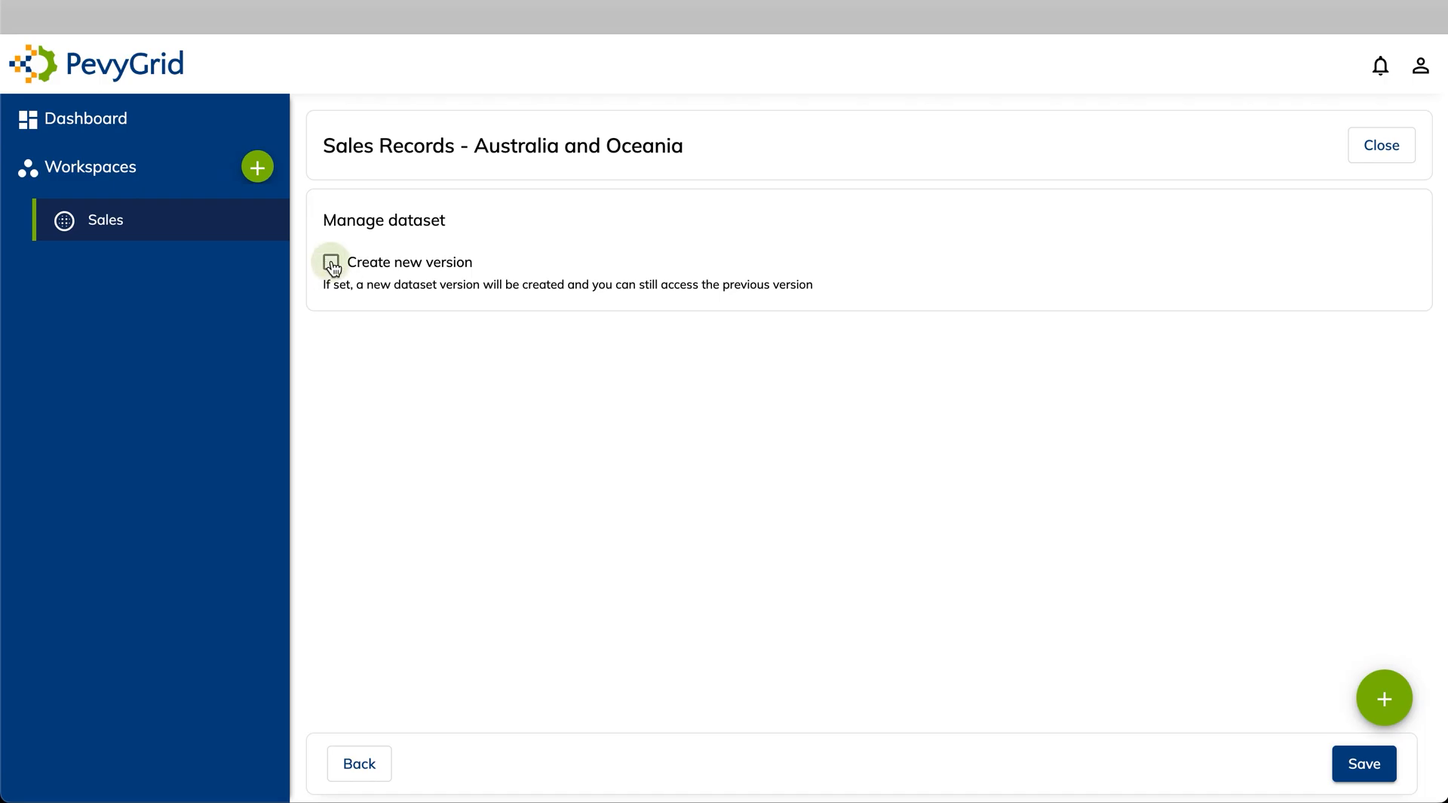
{"action": "left_click", "coordinate": [1386, 709]}
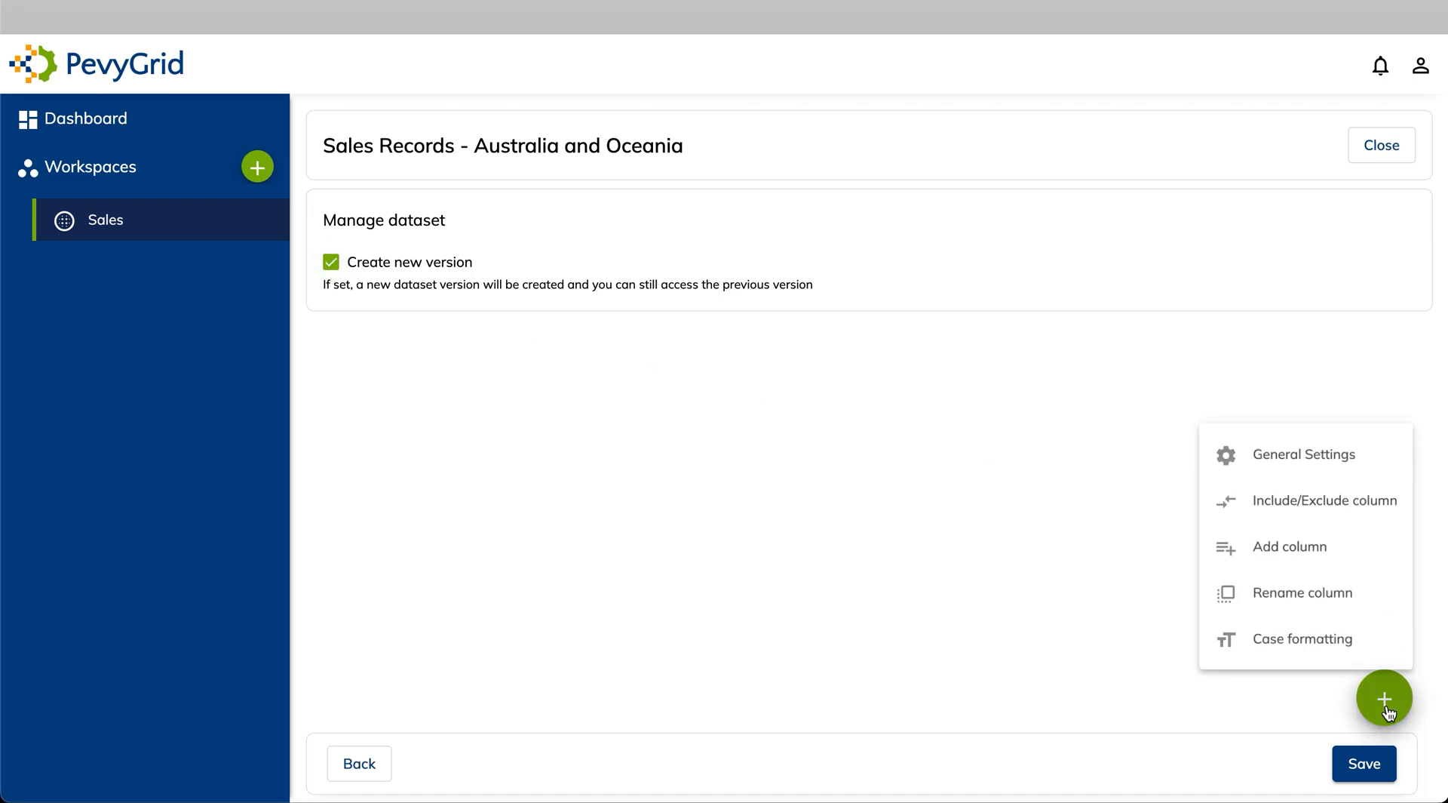
{"action": "left_click", "coordinate": [1314, 491]}
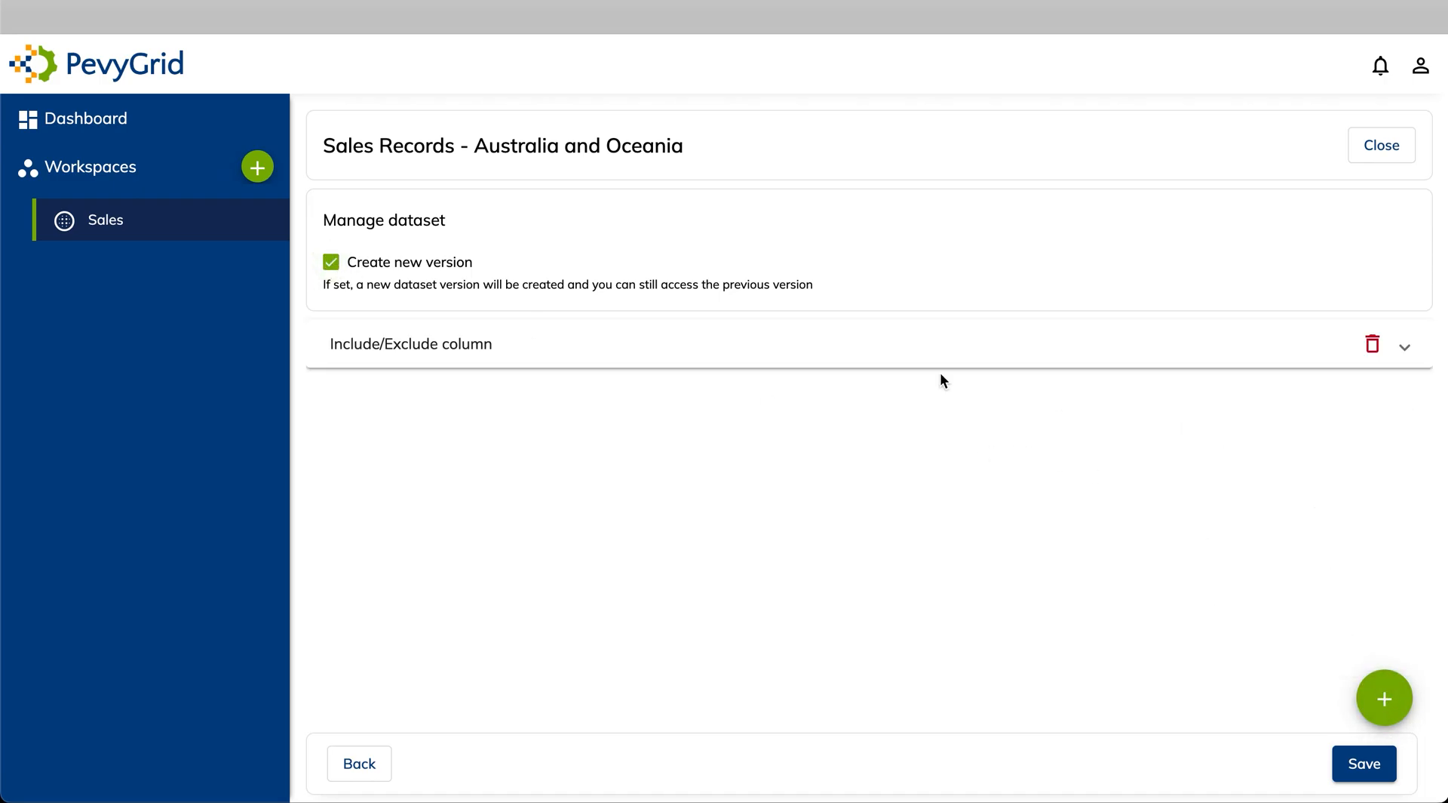
{"action": "left_click", "coordinate": [769, 358]}
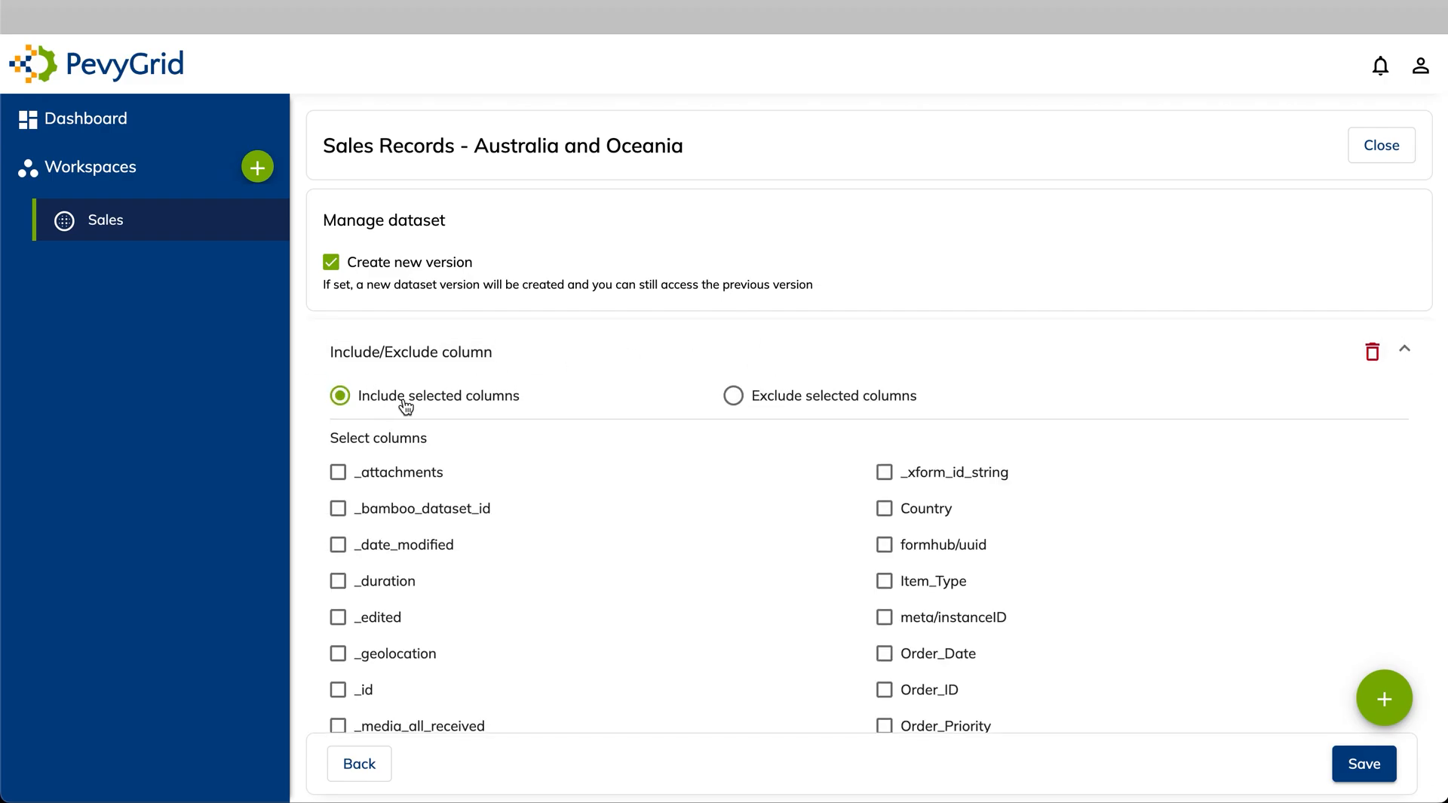
Keep Country, Region, Total_Cost, Total_Profit, Total_Revenue, Unit_Cost, Unit_Price and Units_Sold, then save
{"action": "scroll", "coordinate": [703, 588], "scroll_direction": "down", "scroll_amount": 3}
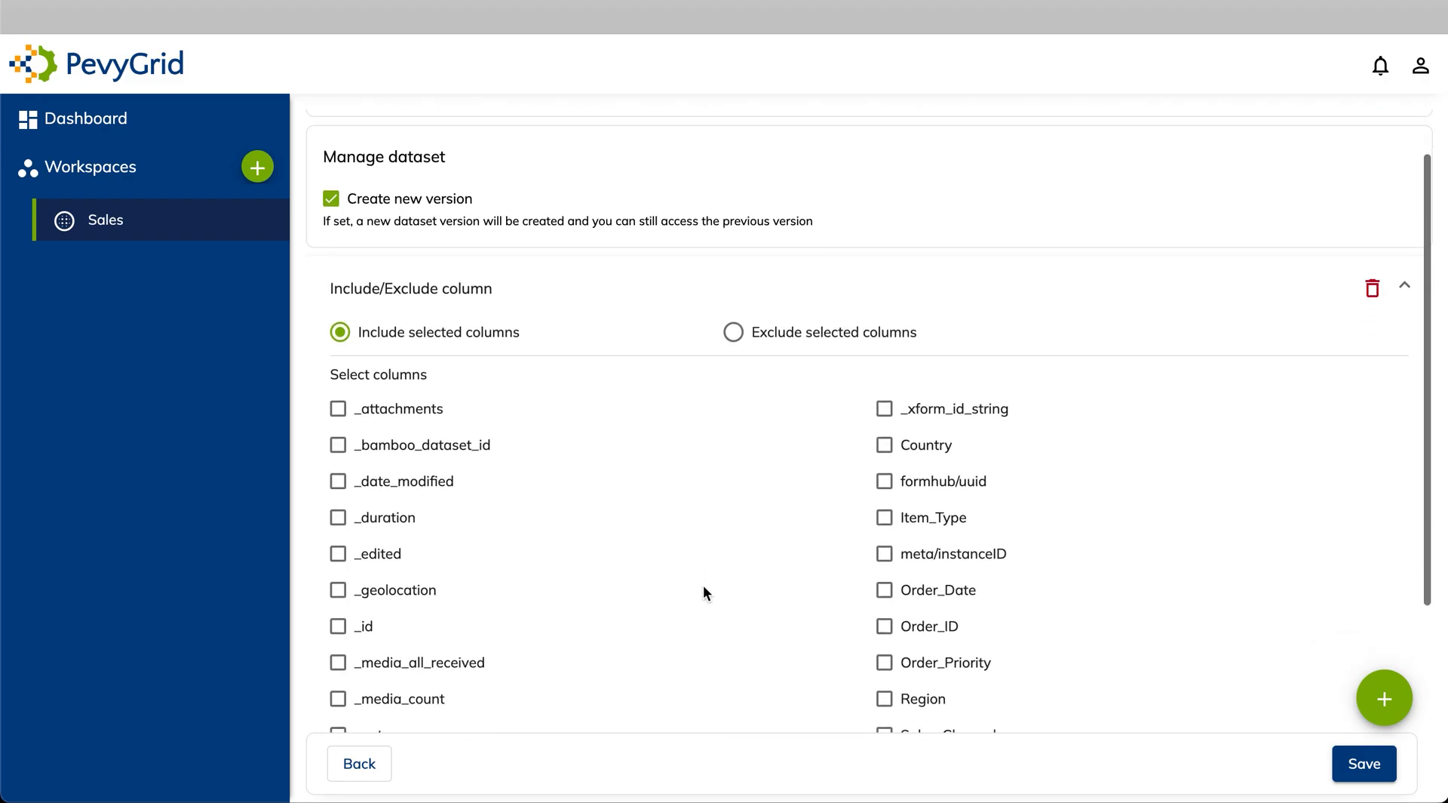
{"action": "left_click", "coordinate": [885, 308]}
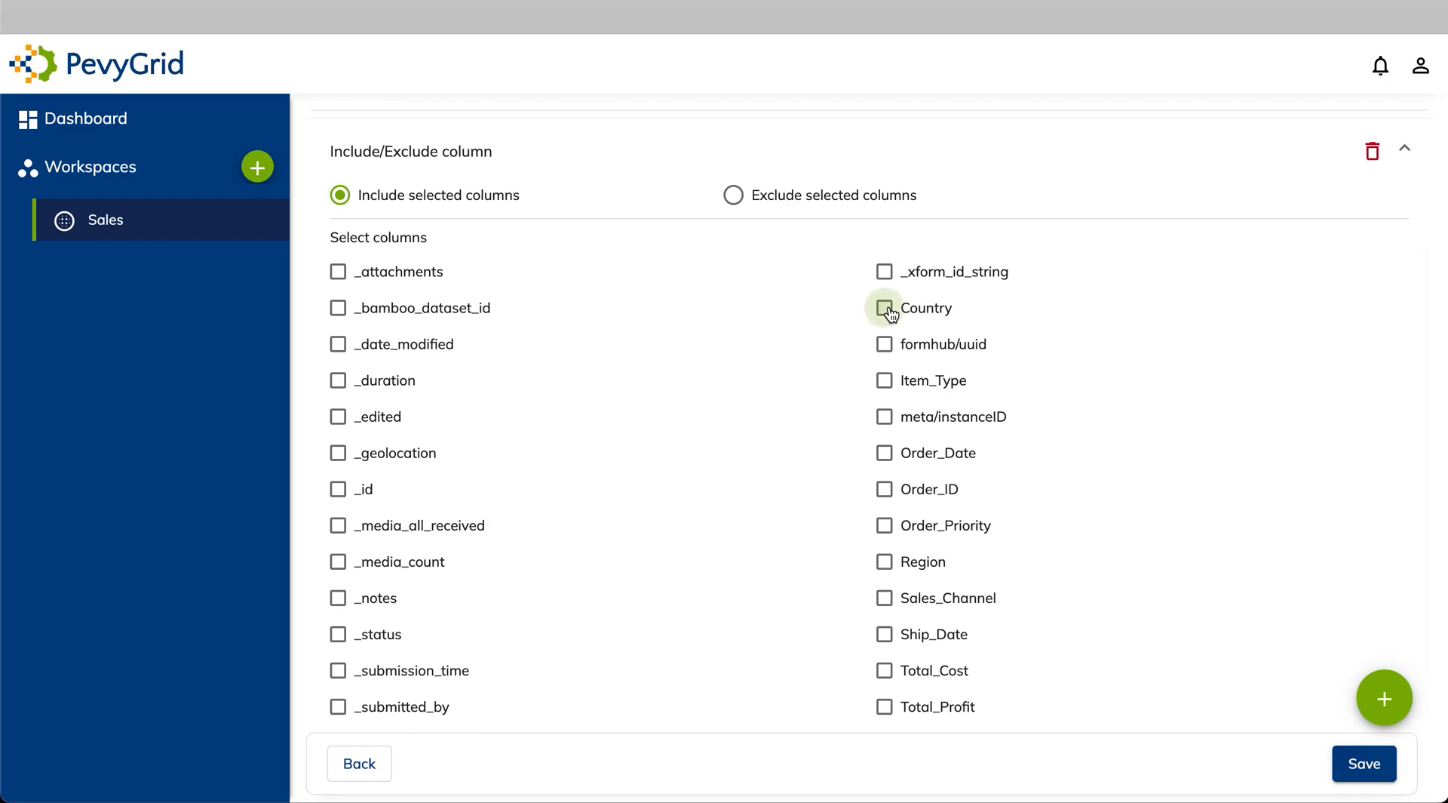
{"action": "left_click", "coordinate": [884, 569]}
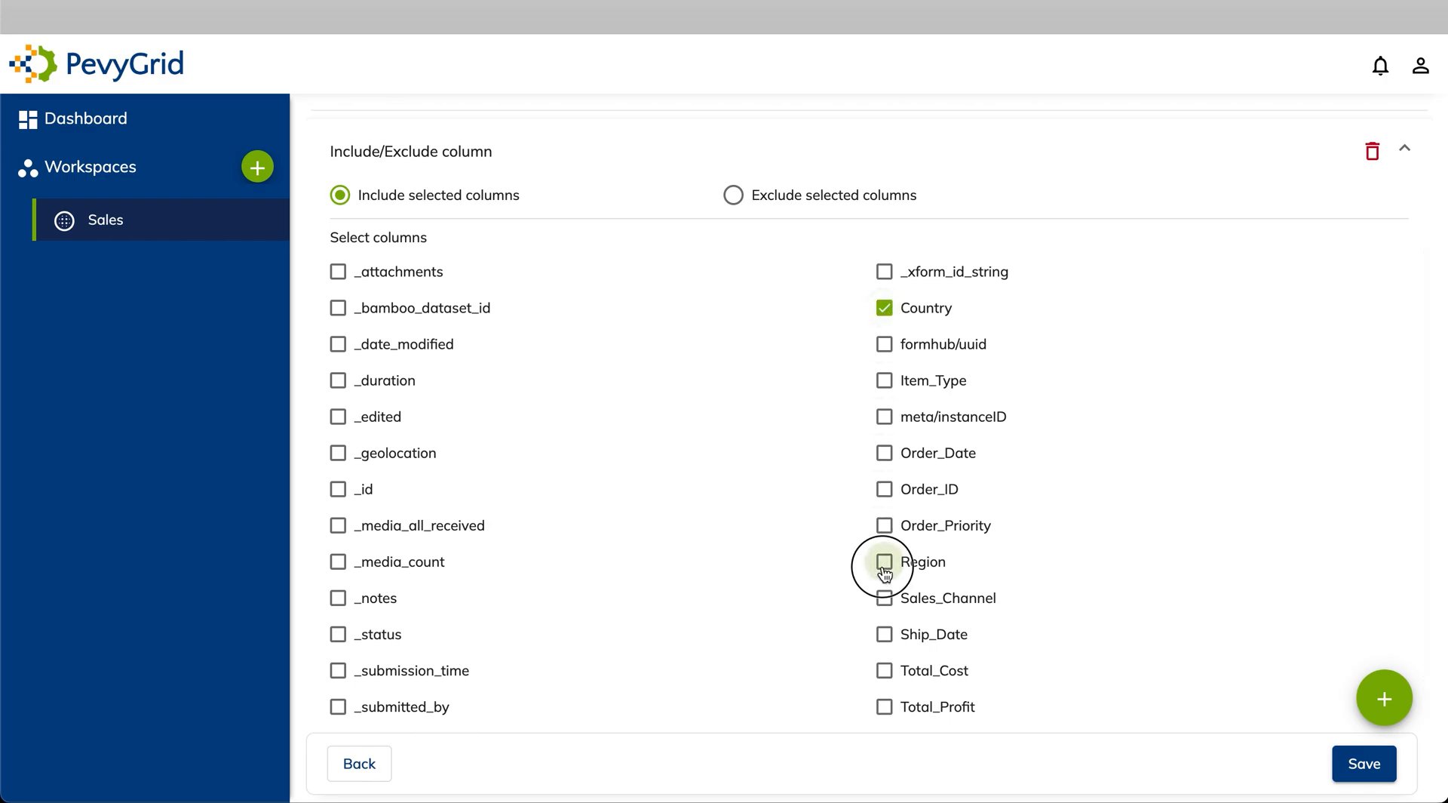
{"action": "scroll", "coordinate": [885, 573], "scroll_direction": "down", "scroll_amount": 2}
{"action": "left_click", "coordinate": [885, 541]}
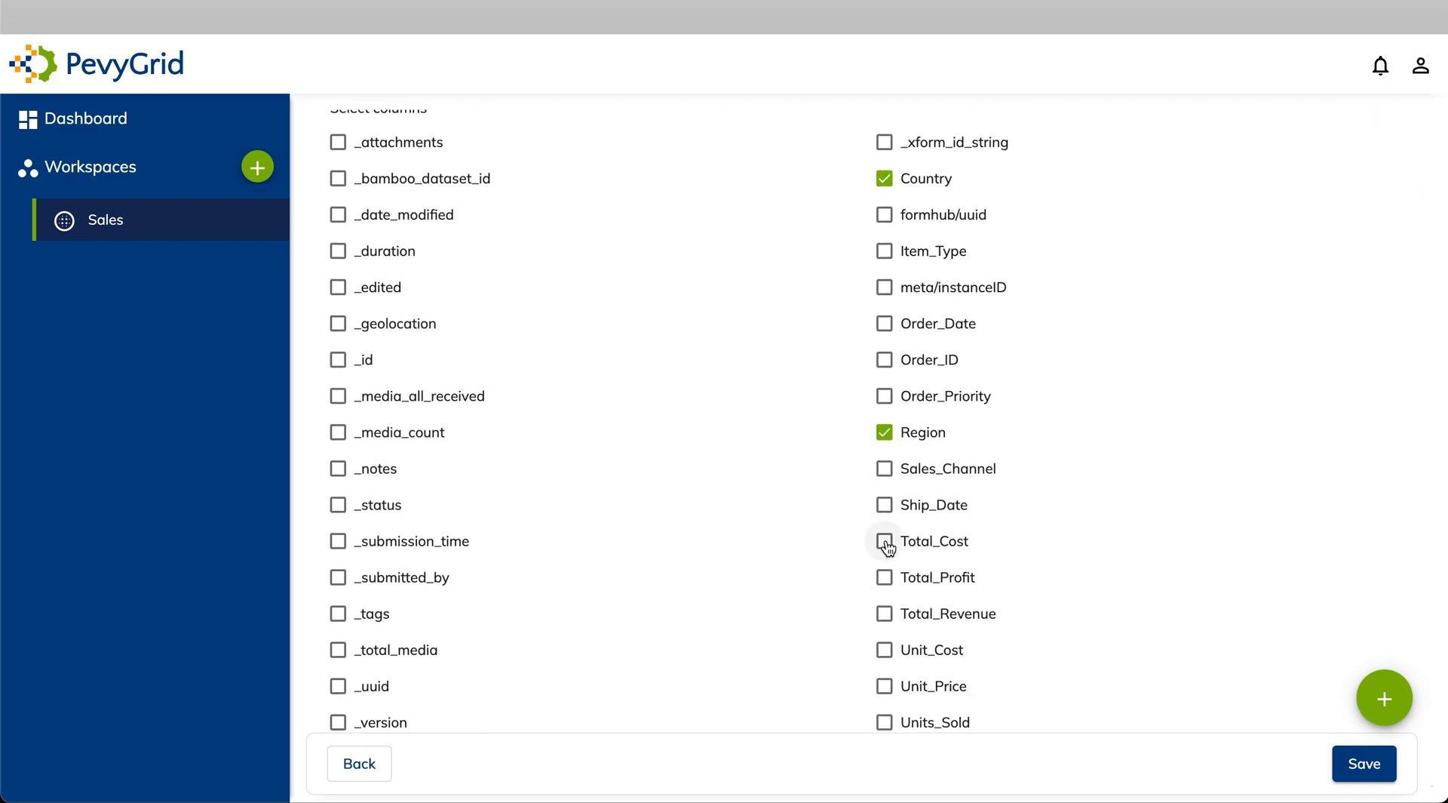
{"action": "left_click", "coordinate": [886, 578]}
{"action": "left_click", "coordinate": [887, 615]}
{"action": "left_click", "coordinate": [888, 651]}
{"action": "left_click", "coordinate": [886, 687]}
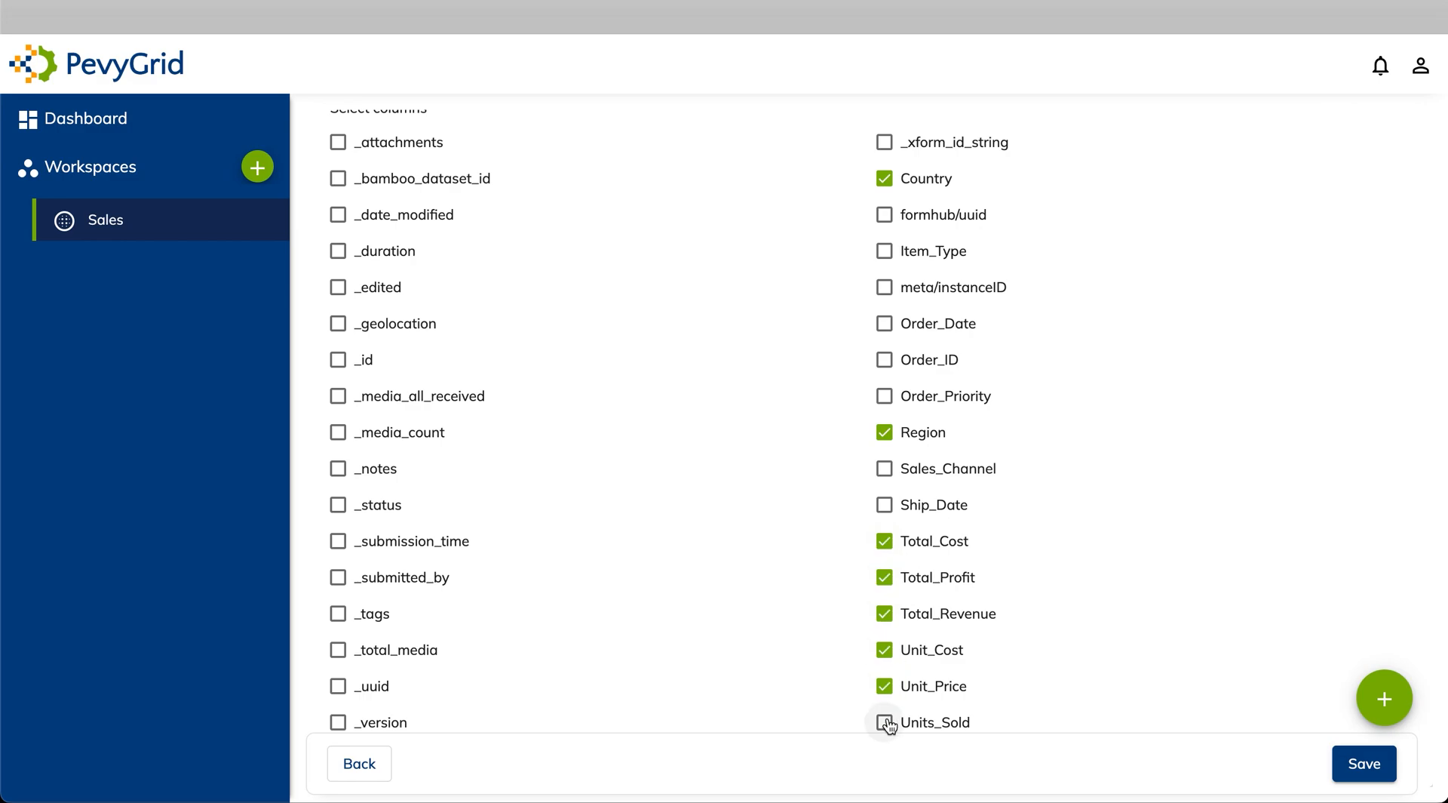
{"action": "left_click", "coordinate": [887, 724]}
{"action": "left_click", "coordinate": [1365, 764]}
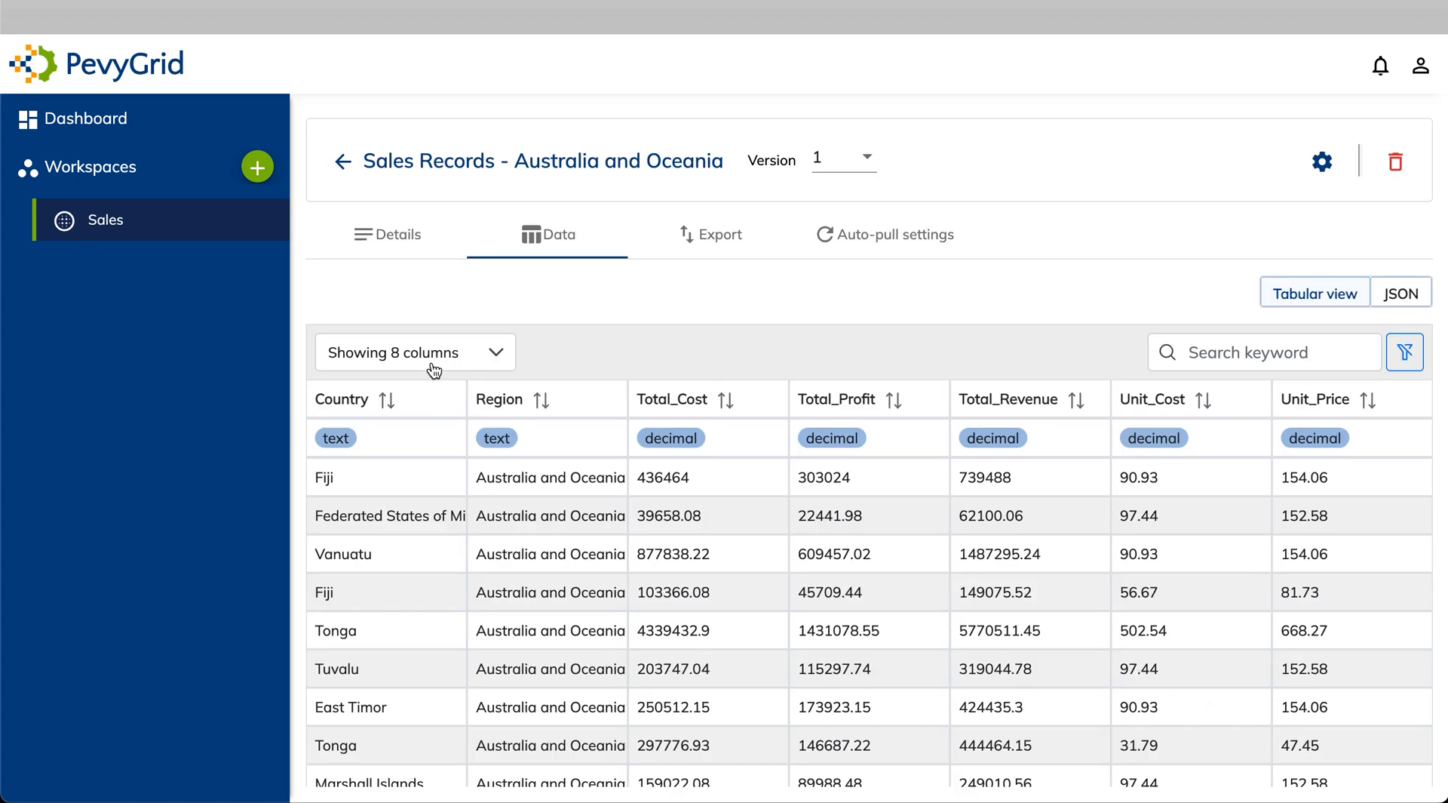
Scroll the trimmed Australia and Oceania table and switch versions in the Version dropdown
{"action": "scroll", "coordinate": [1011, 576], "scroll_direction": "right", "scroll_amount": 4}
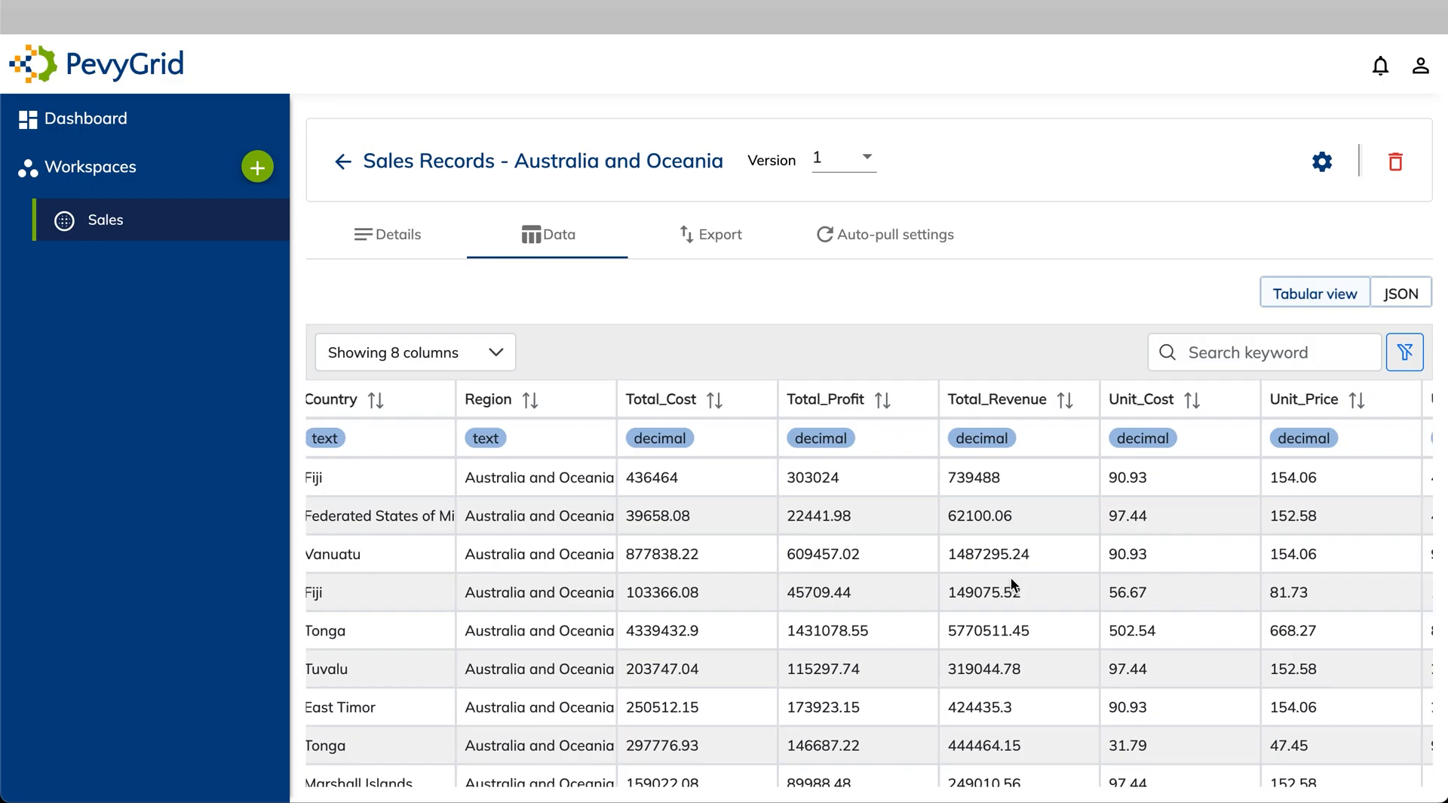
{"action": "scroll", "coordinate": [1011, 576], "scroll_direction": "left", "scroll_amount": 4}
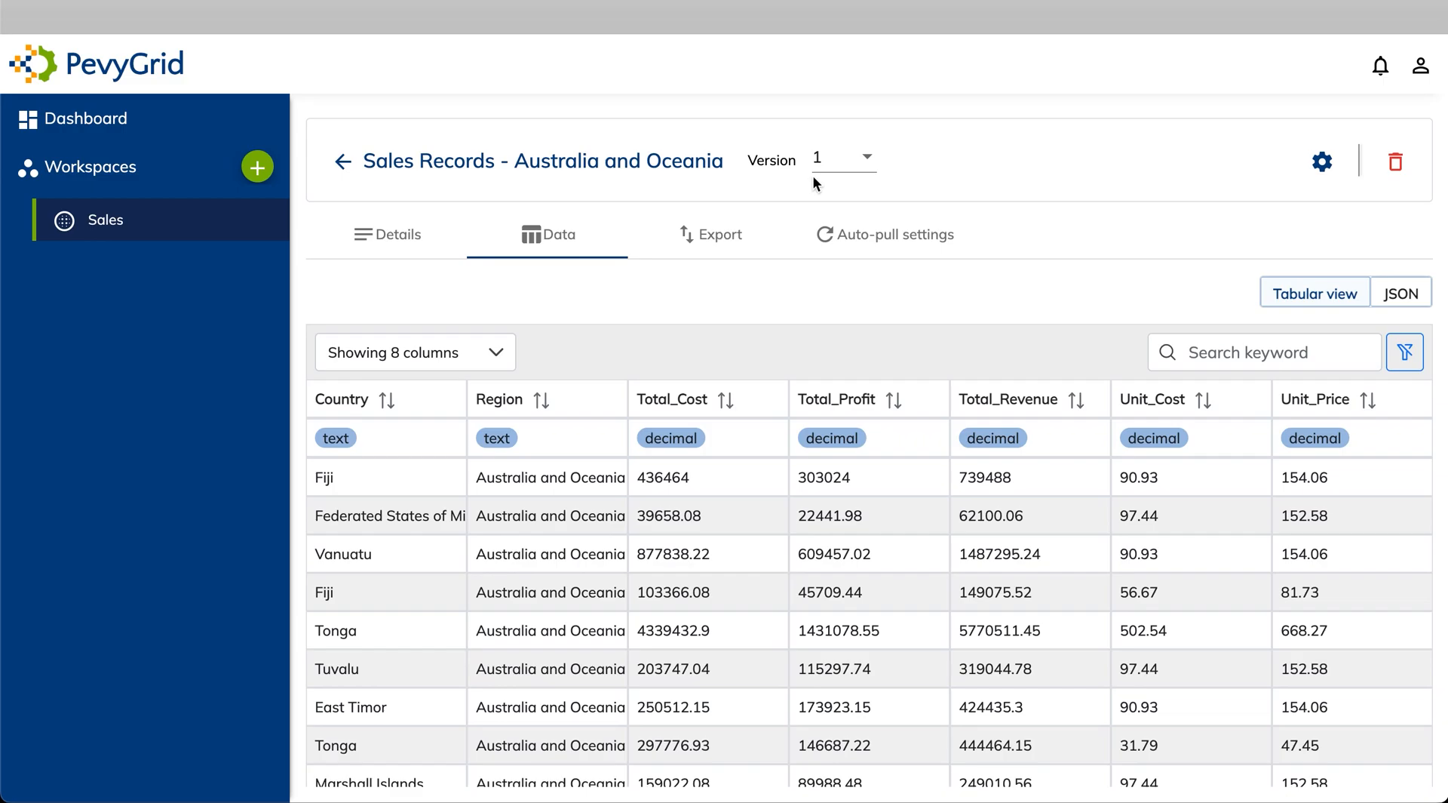
{"action": "left_click", "coordinate": [836, 172]}
{"action": "left_click", "coordinate": [830, 124]}
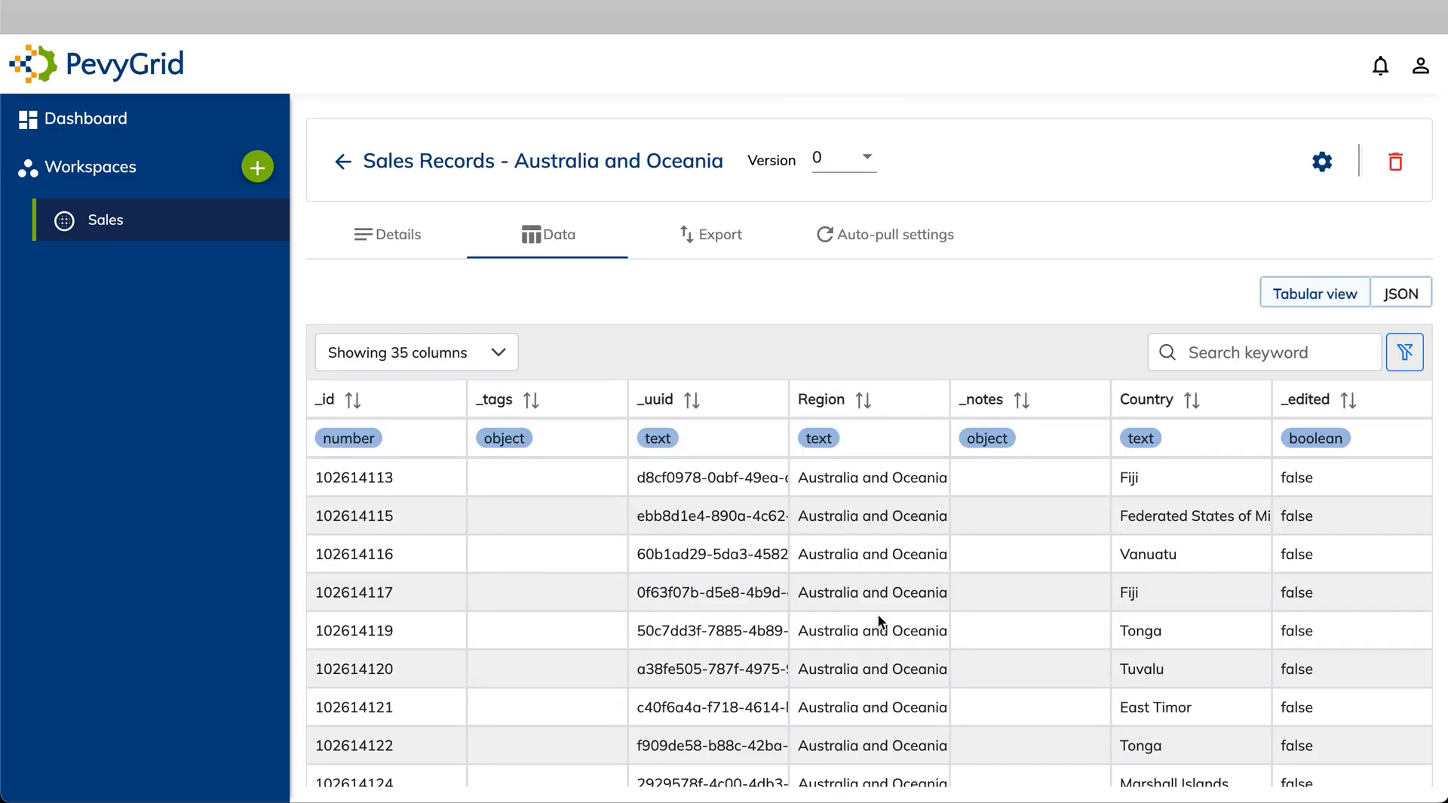
{"action": "scroll", "coordinate": [927, 570], "scroll_direction": "right", "scroll_amount": 5}
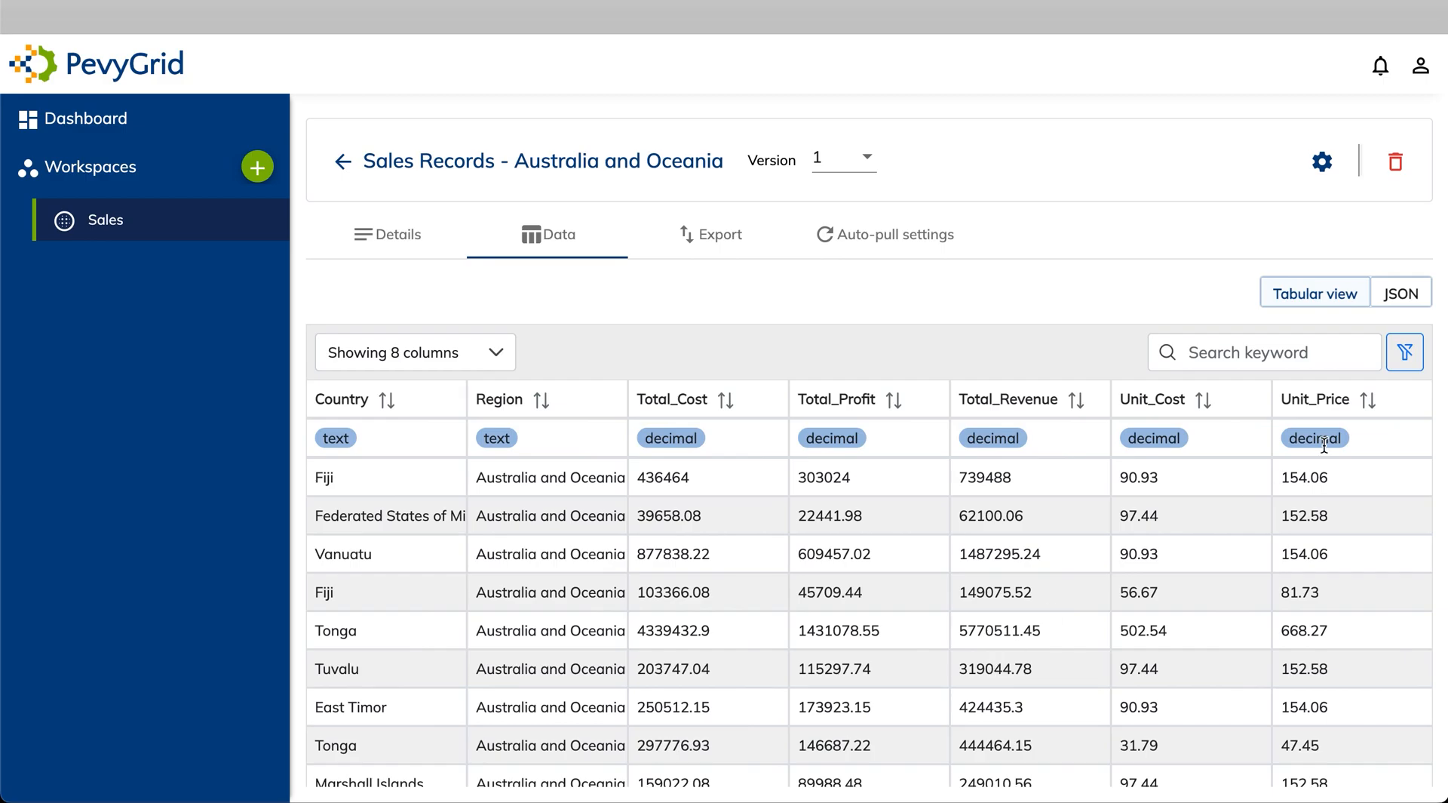
Begin merging datasets in the Sales workspace under the name 'Merged sales records'
{"action": "left_click", "coordinate": [343, 166]}
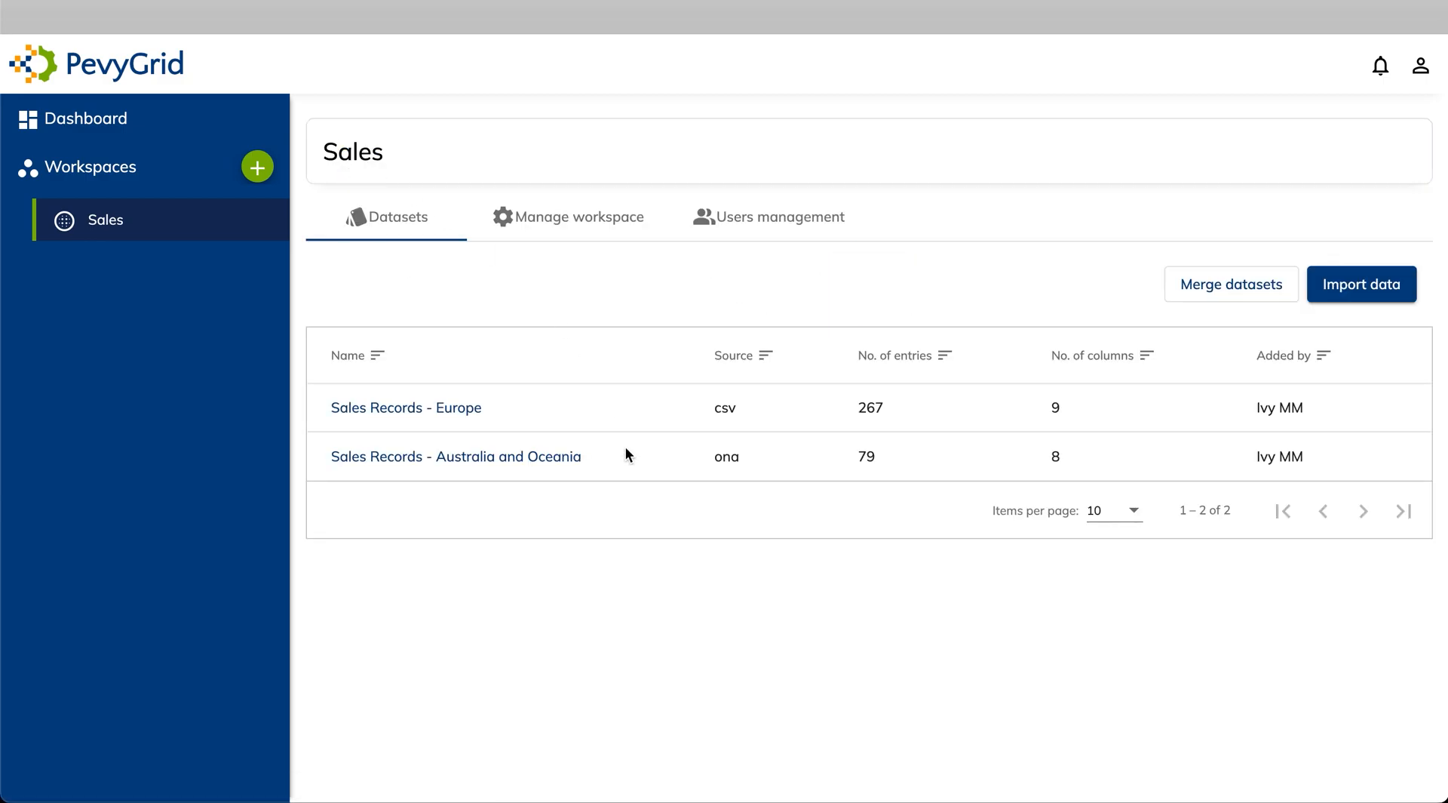
{"action": "left_click", "coordinate": [1227, 298]}
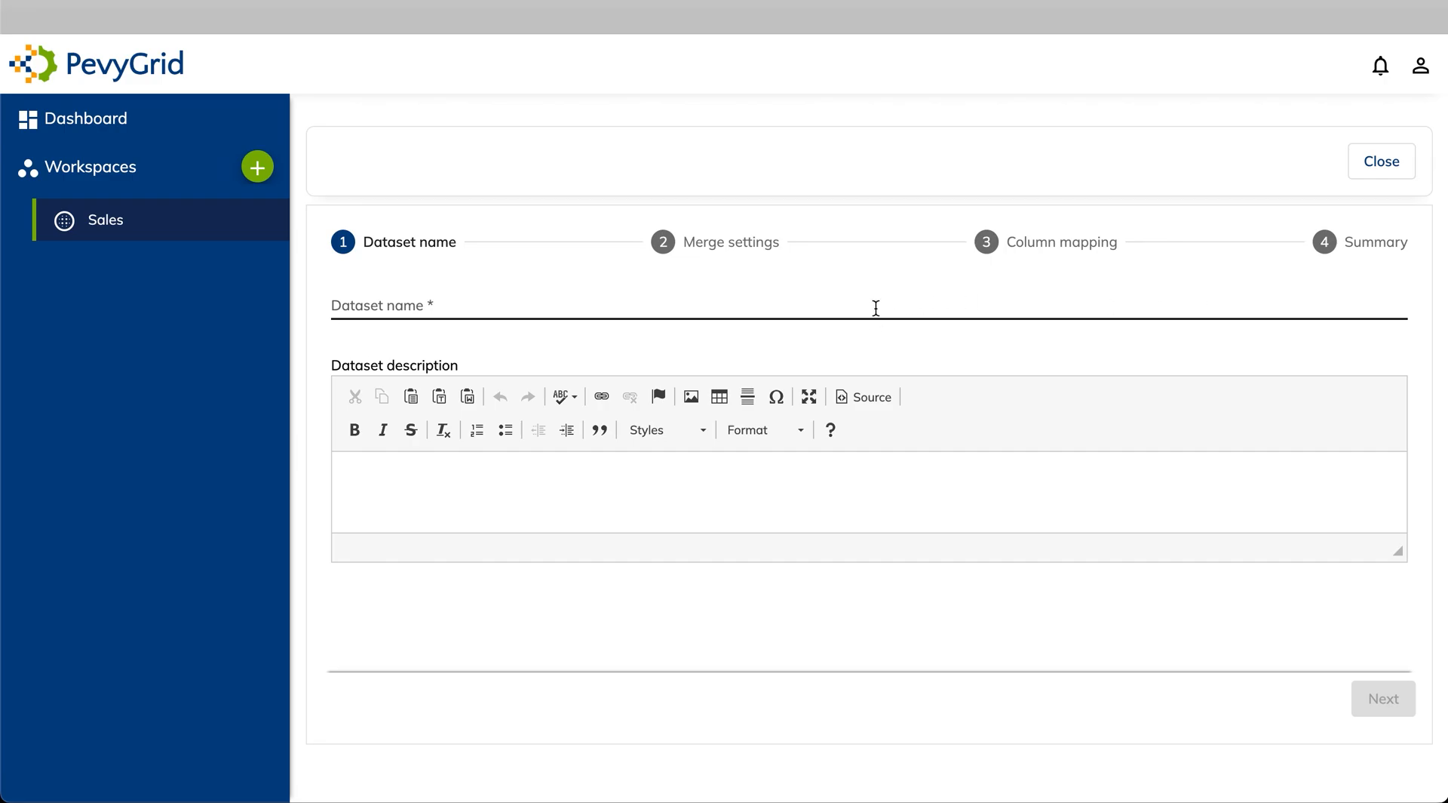
{"action": "left_click", "coordinate": [857, 307]}
{"action": "type", "text": "Merged sales records"}
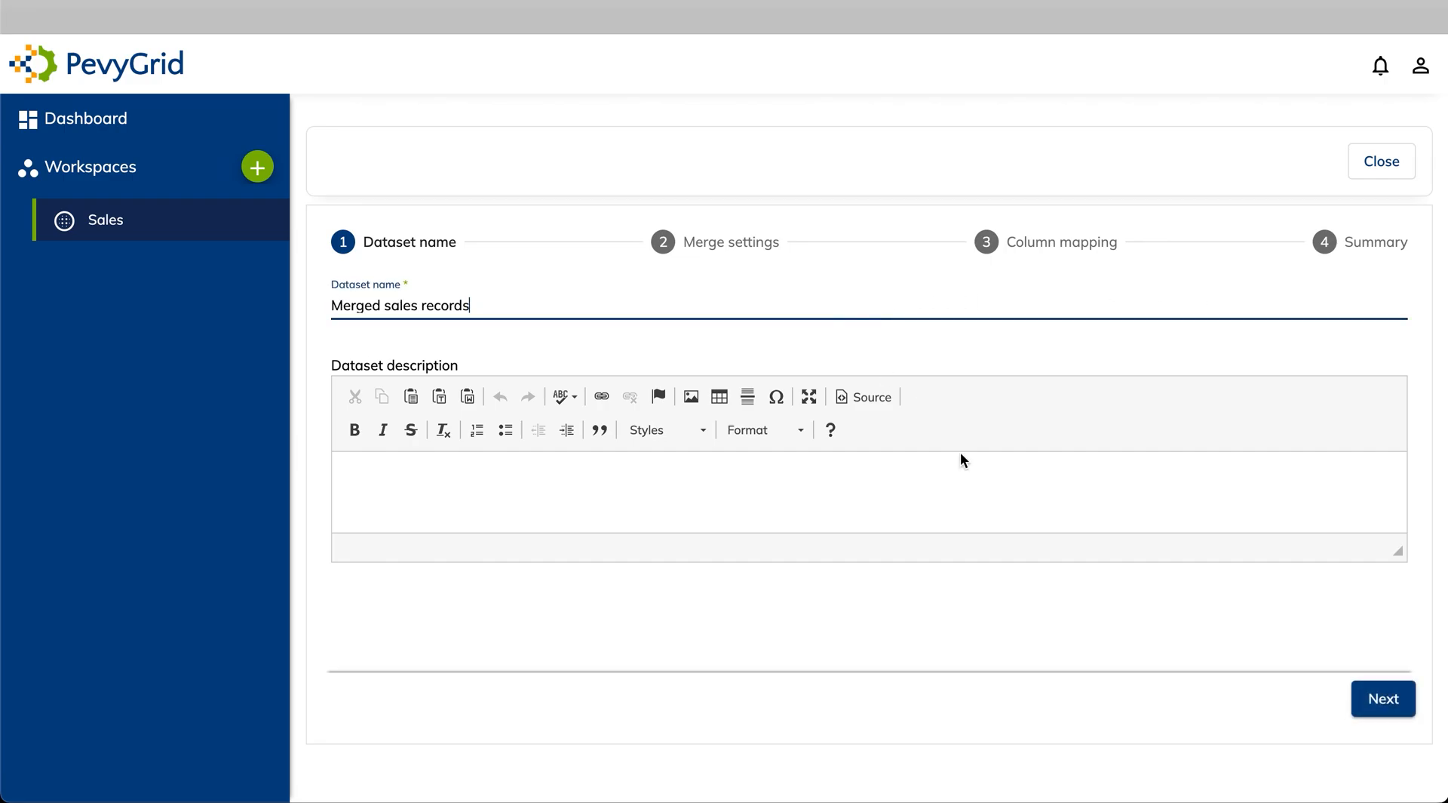
{"action": "left_click", "coordinate": [1393, 700]}
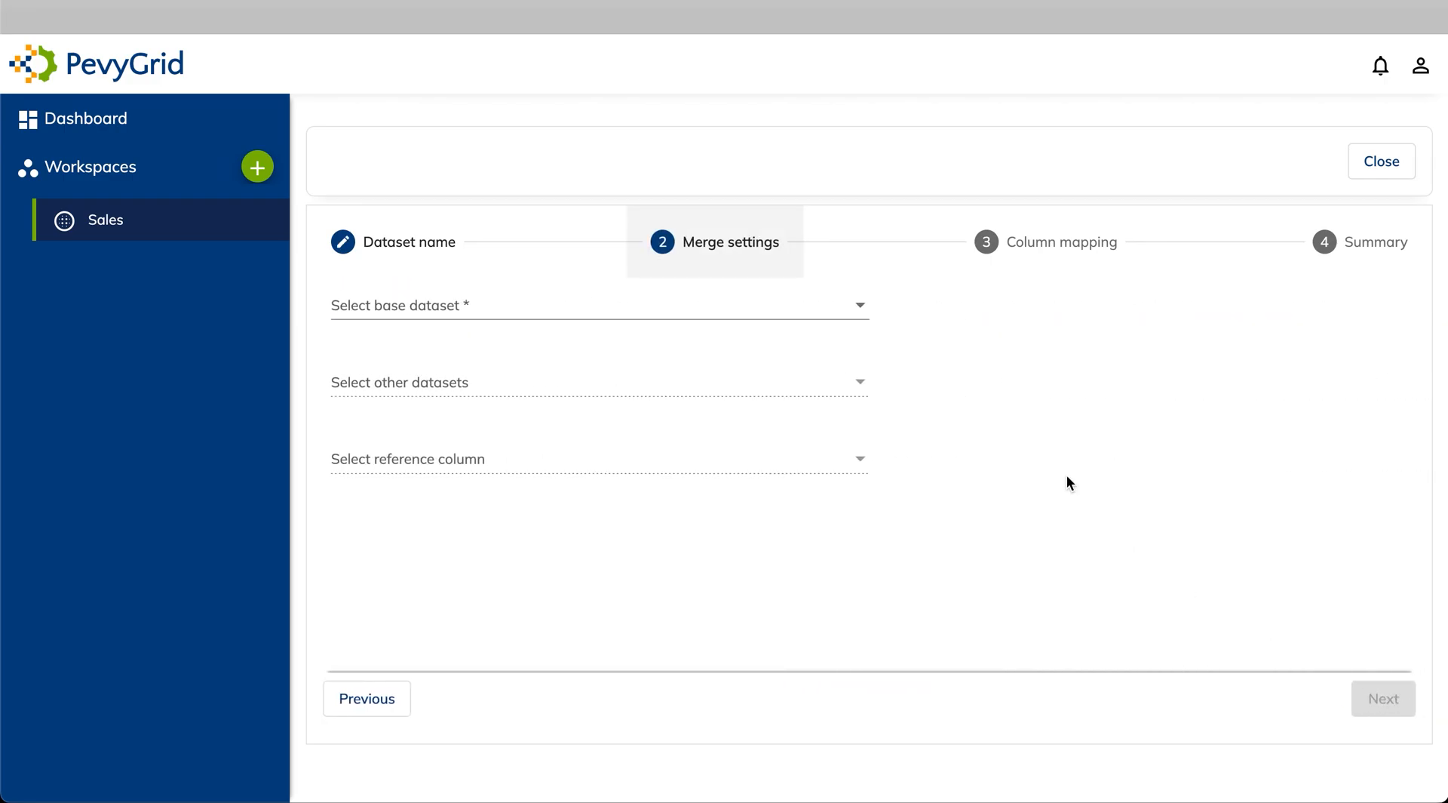
Choose Sales Records - Europe as base and add Sales Records - Australia and Oceania to merge
{"action": "left_click", "coordinate": [821, 320]}
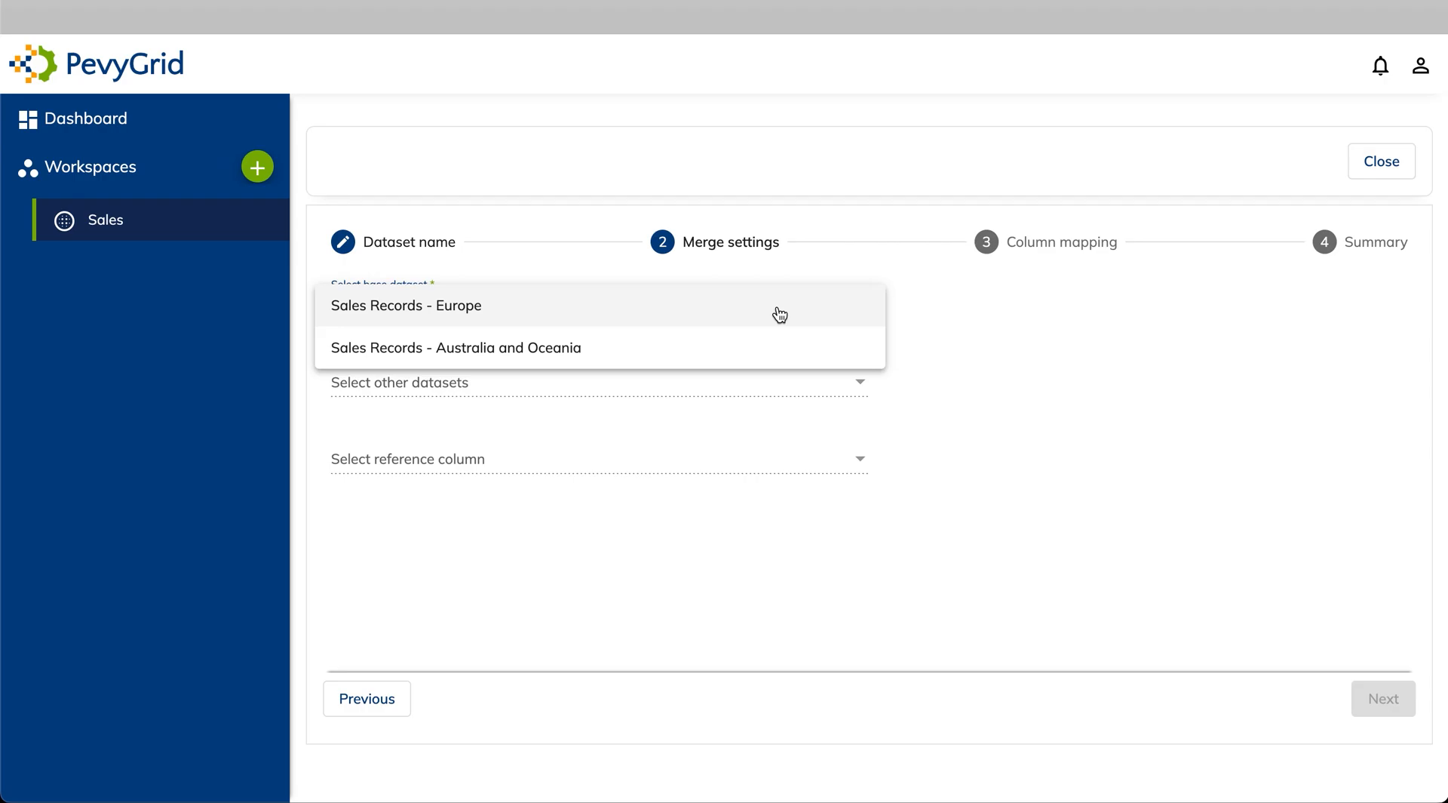
{"action": "left_click", "coordinate": [779, 314]}
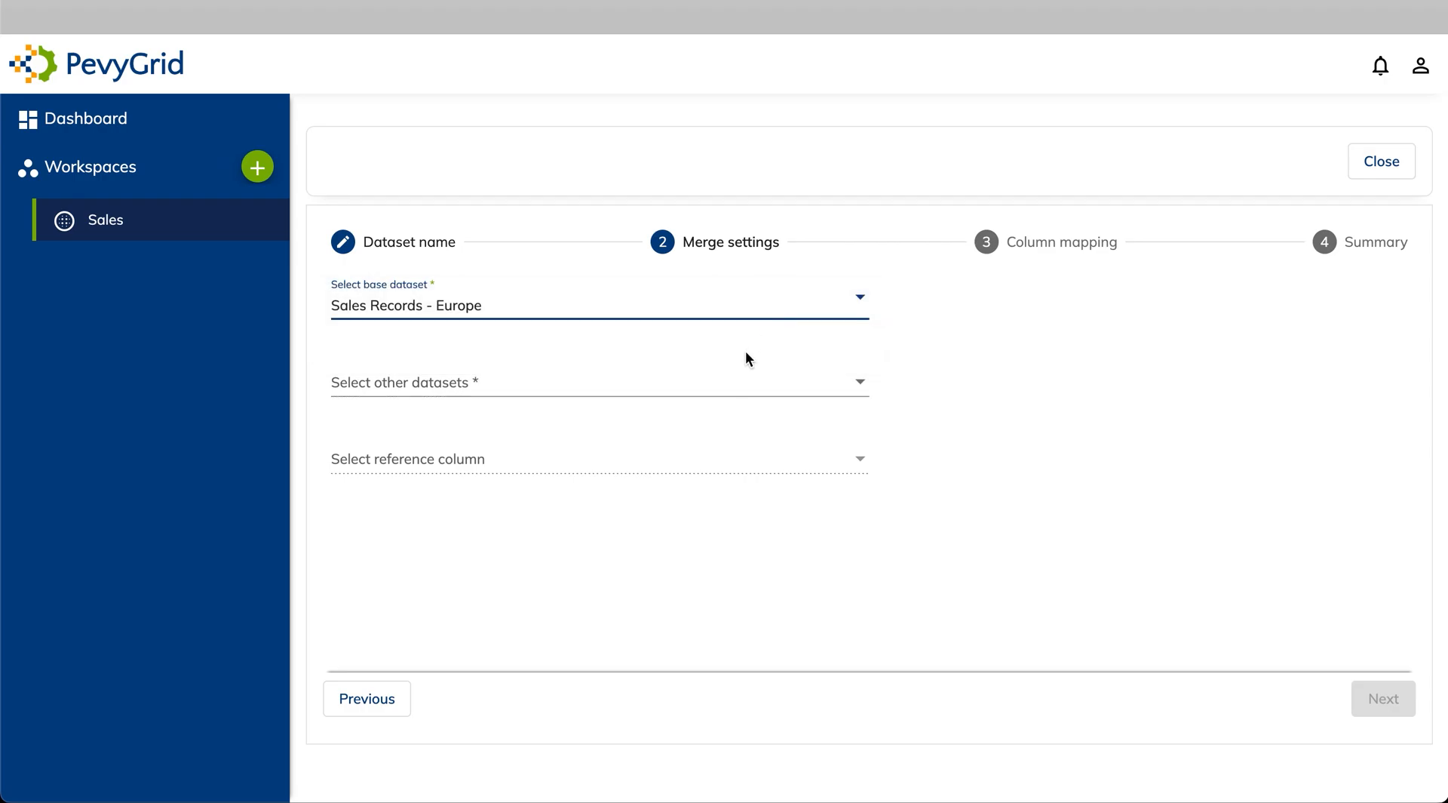
{"action": "left_click", "coordinate": [732, 382]}
{"action": "left_click", "coordinate": [651, 430]}
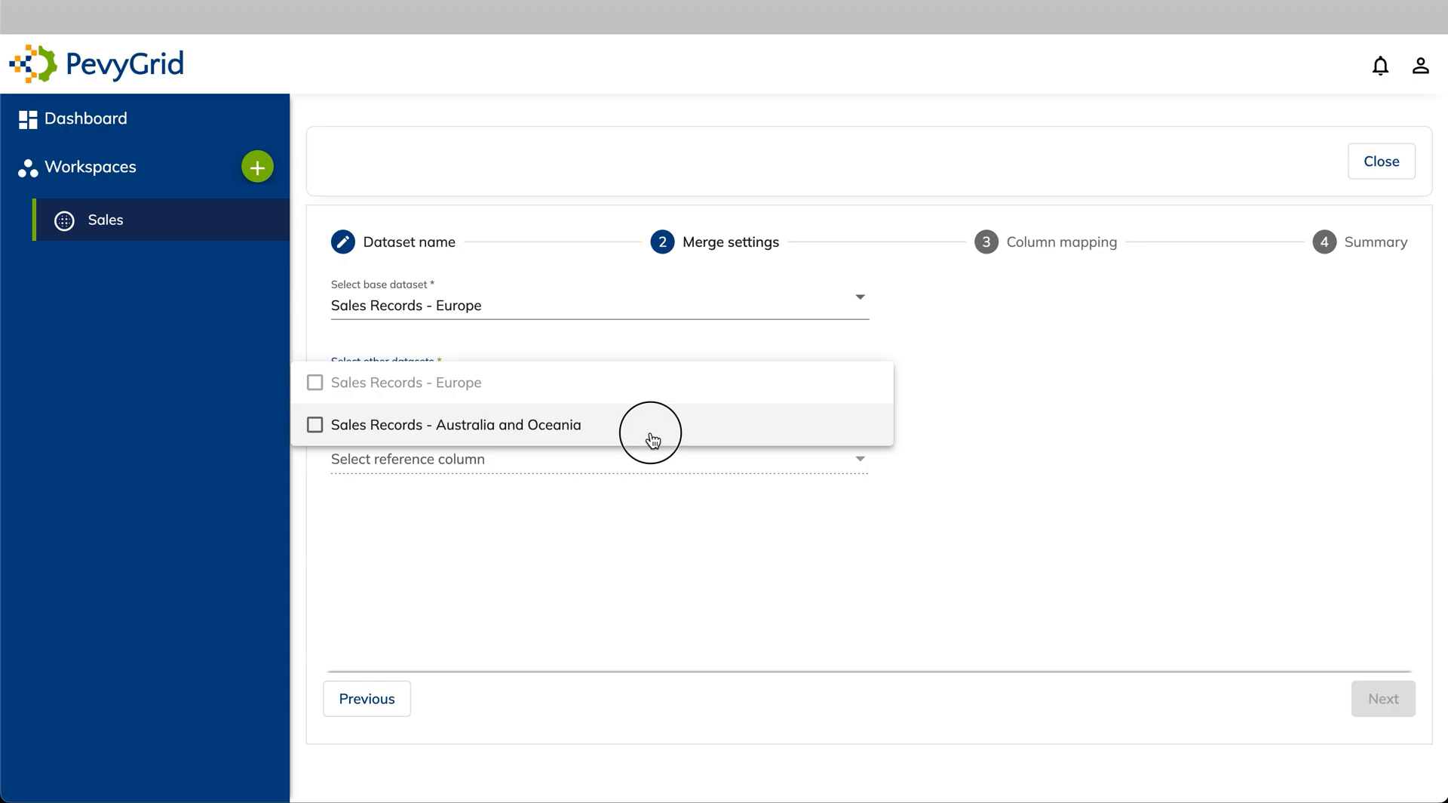
{"action": "left_click", "coordinate": [636, 561]}
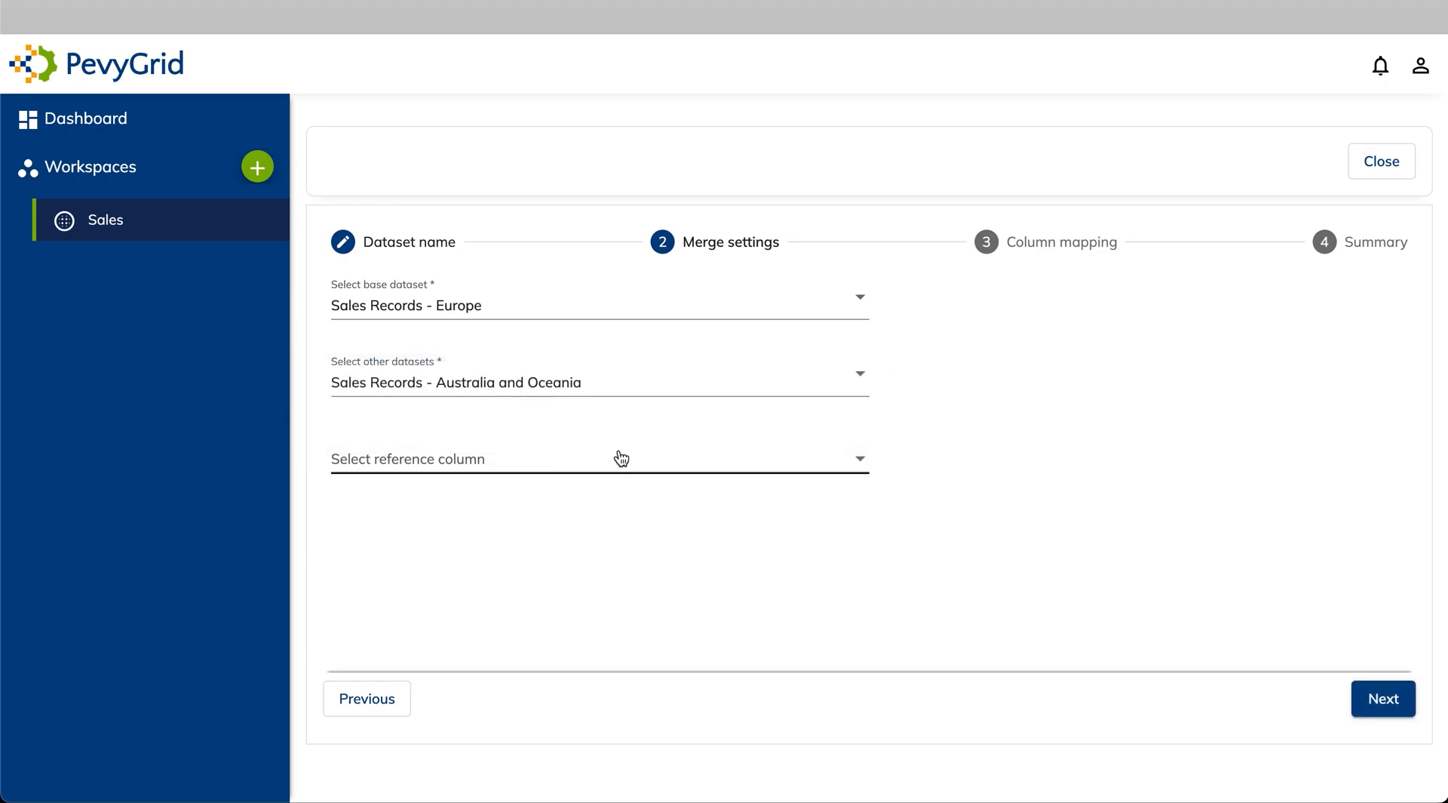
{"action": "left_click", "coordinate": [1381, 699]}
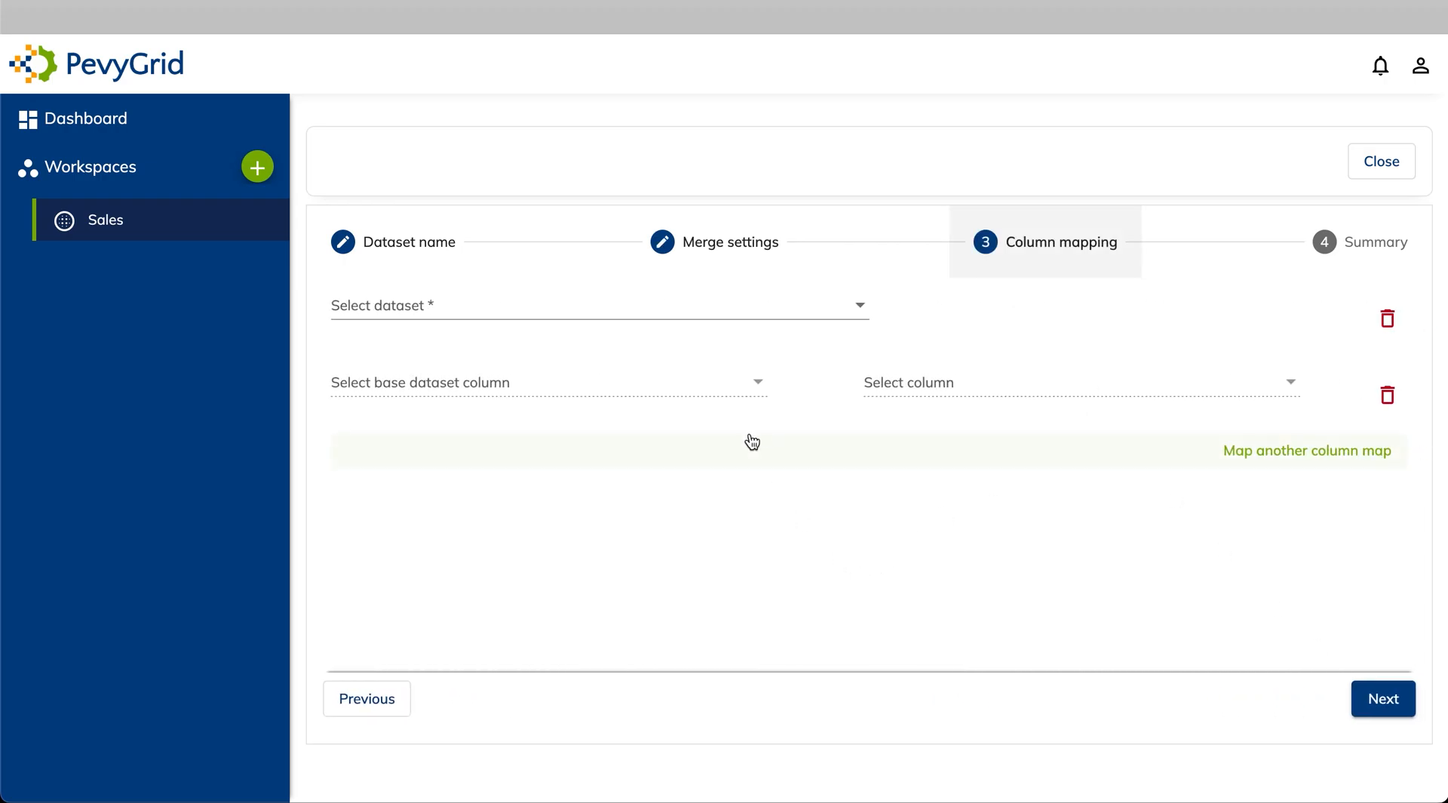
For Sales Records - Australia and Oceania, map Unit Cost to Unit_Cost
{"action": "left_click", "coordinate": [692, 320]}
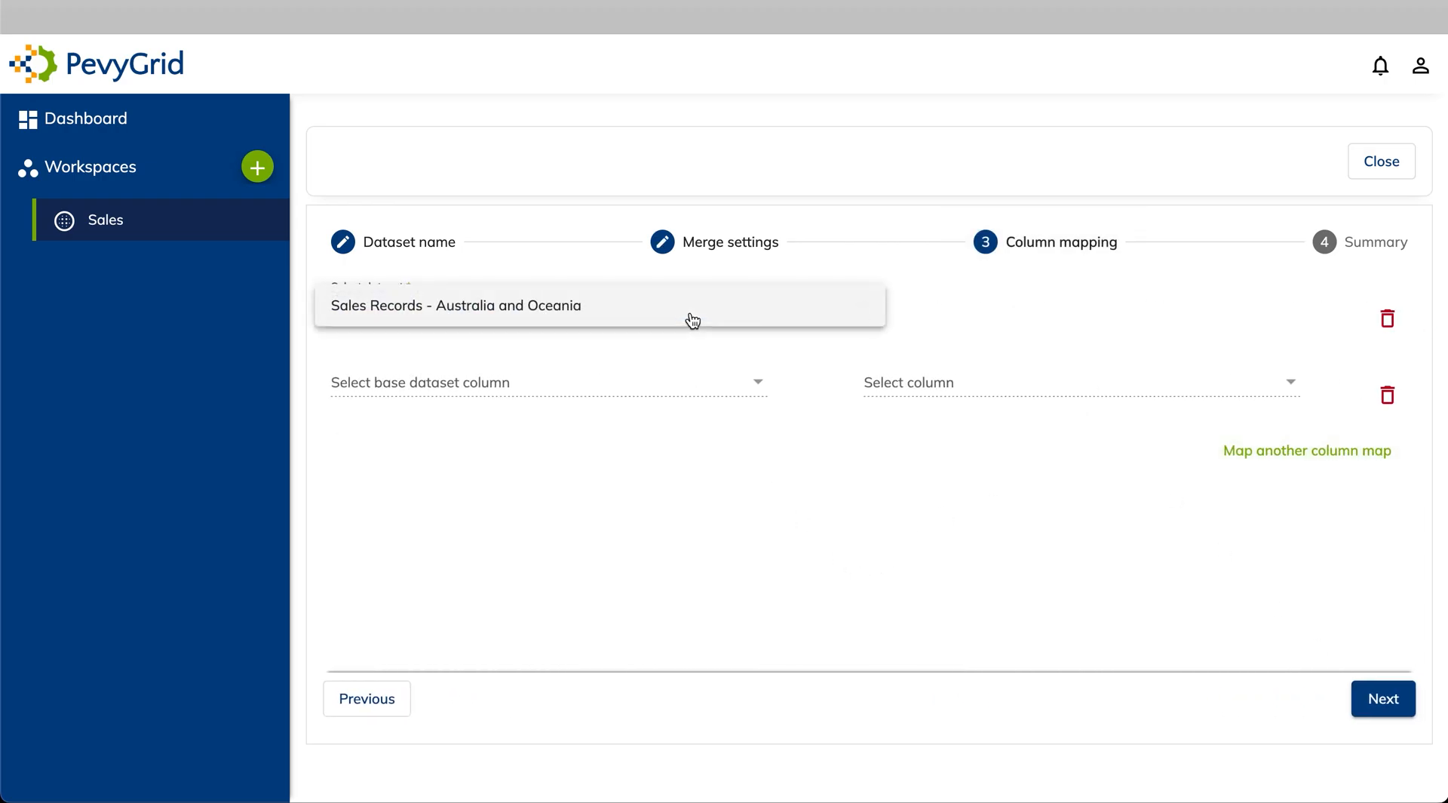
{"action": "left_click", "coordinate": [641, 320]}
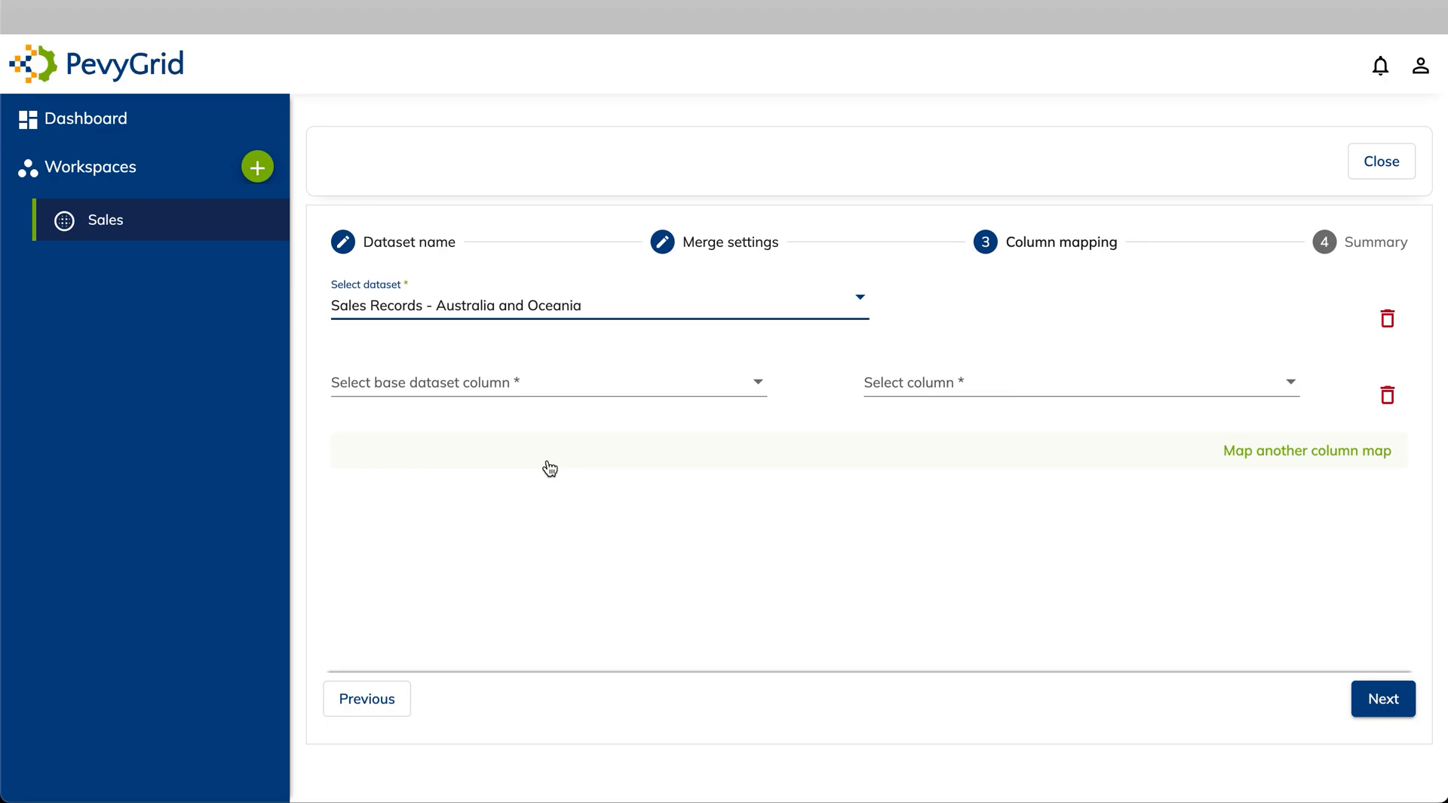
{"action": "left_click", "coordinate": [556, 389]}
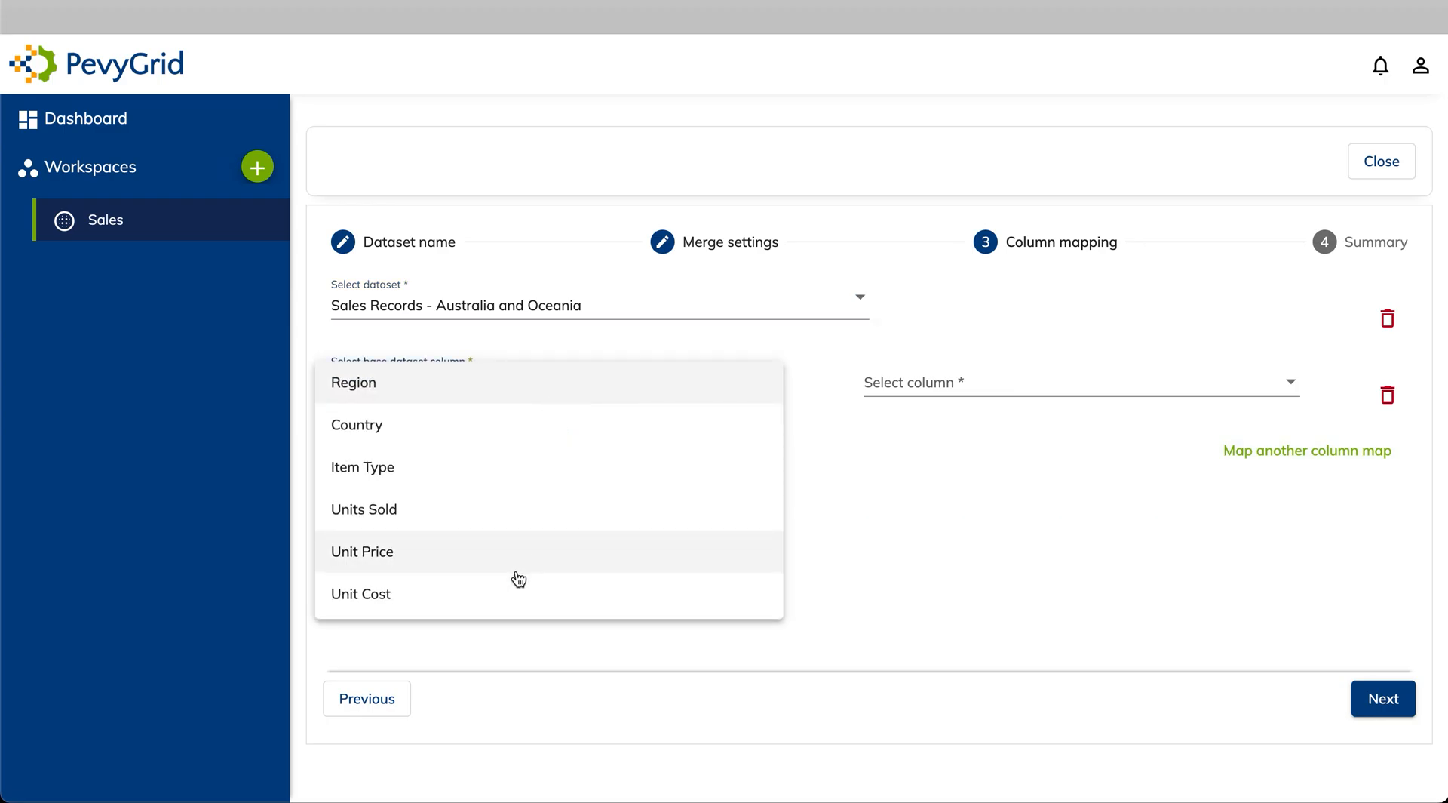
{"action": "left_click", "coordinate": [510, 604]}
{"action": "left_click", "coordinate": [993, 395]}
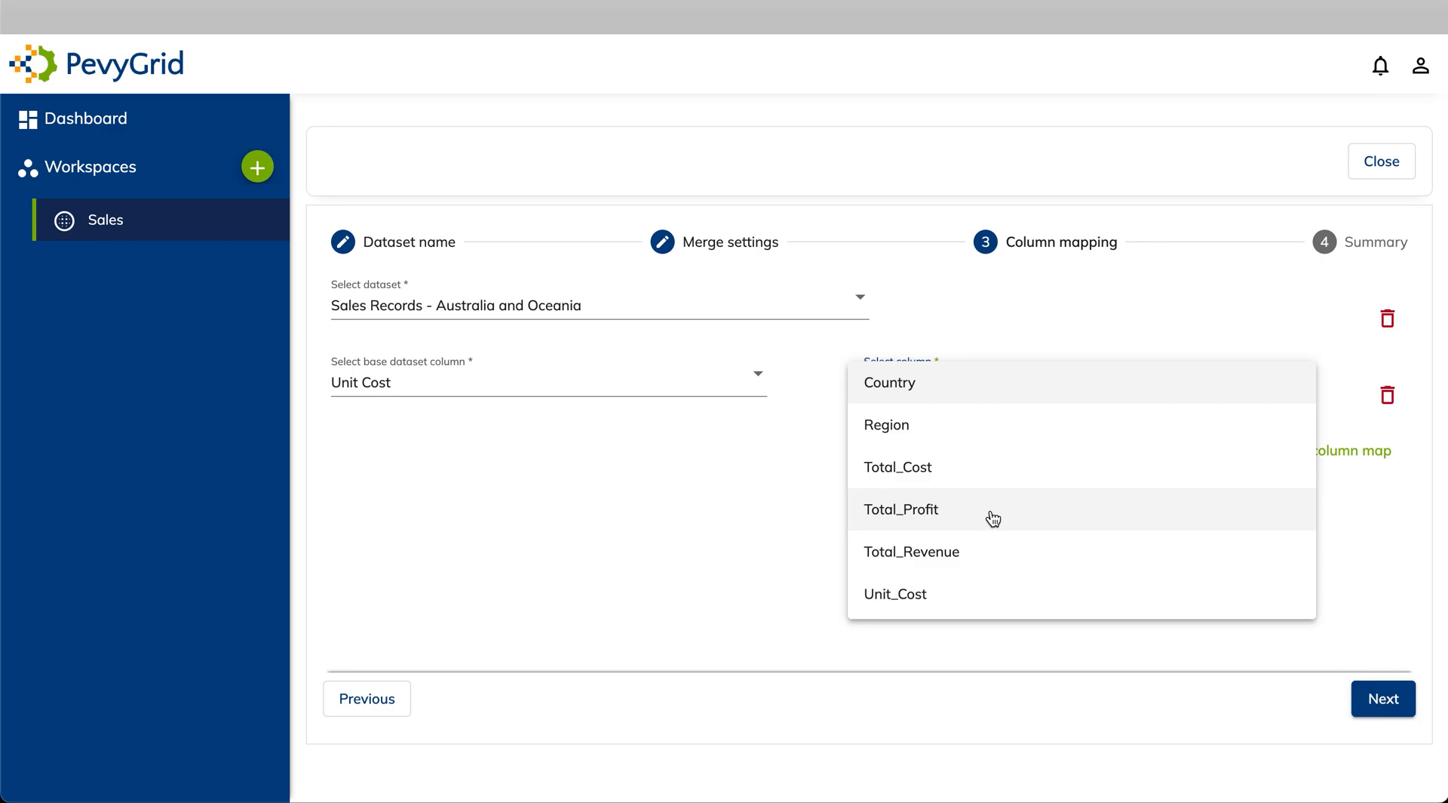
{"action": "left_click", "coordinate": [941, 601]}
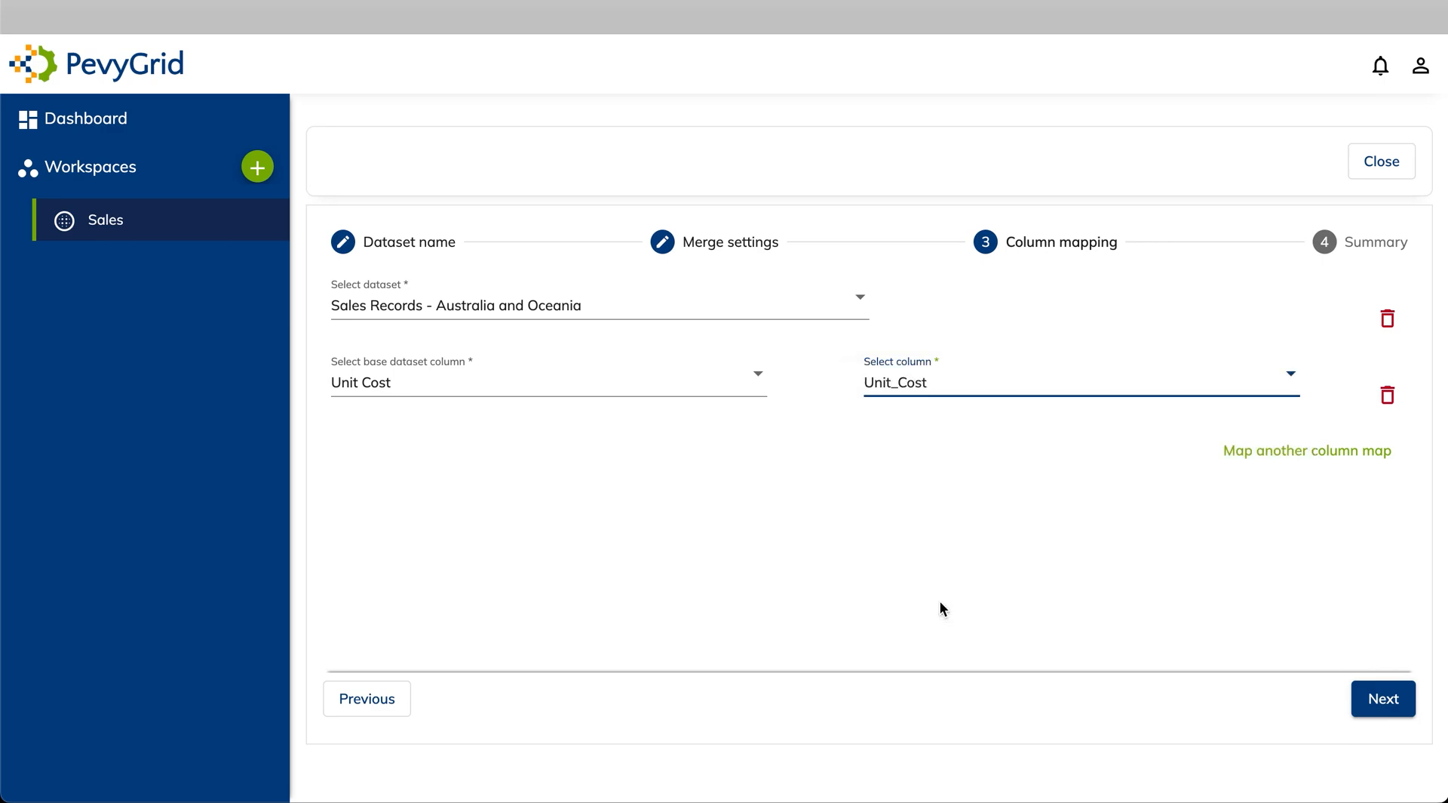
Add a second mapping of Total Profit to Total_Profit and continue to the summary
{"action": "left_click", "coordinate": [1280, 450]}
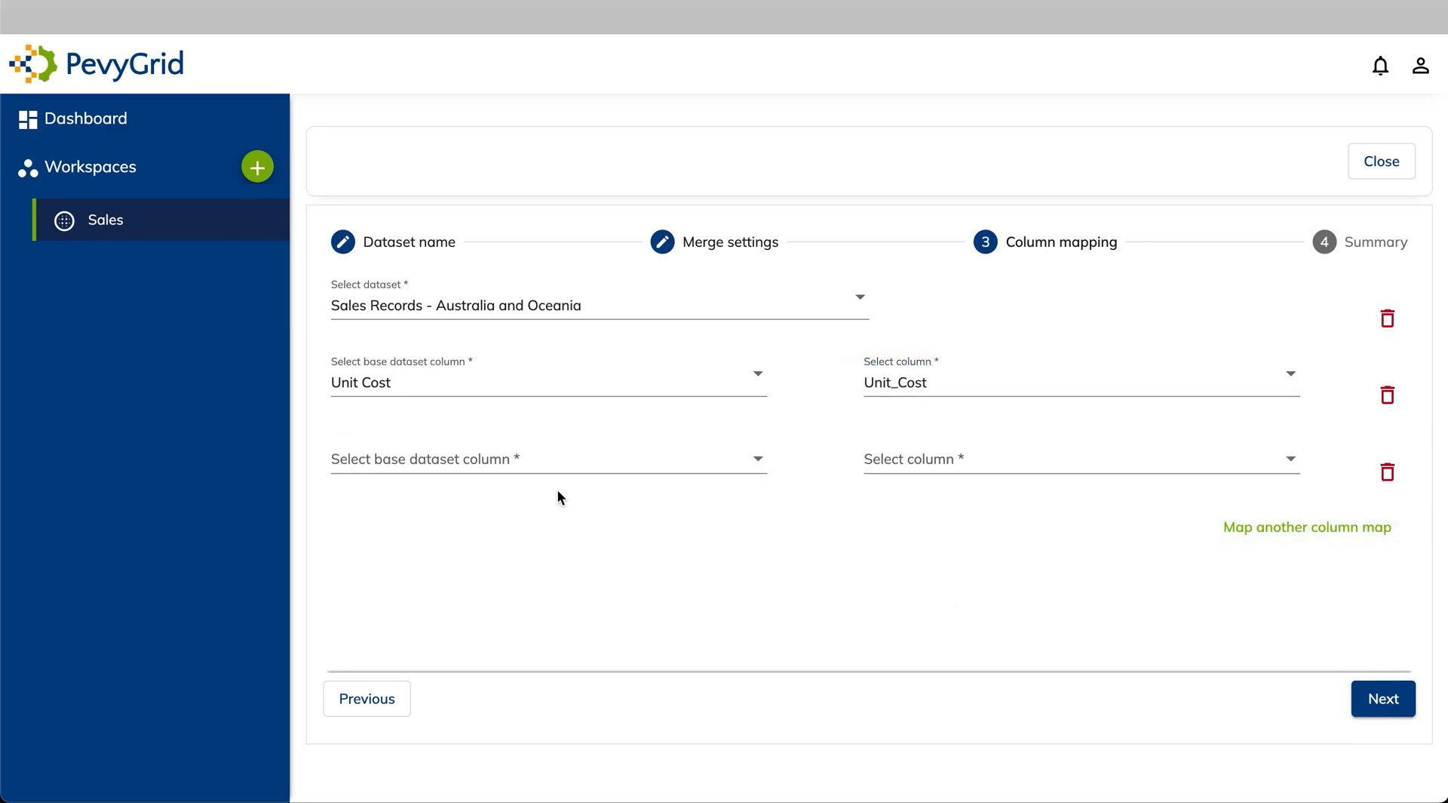
{"action": "left_click", "coordinate": [560, 460]}
{"action": "scroll", "coordinate": [495, 591], "scroll_direction": "down", "scroll_amount": 2}
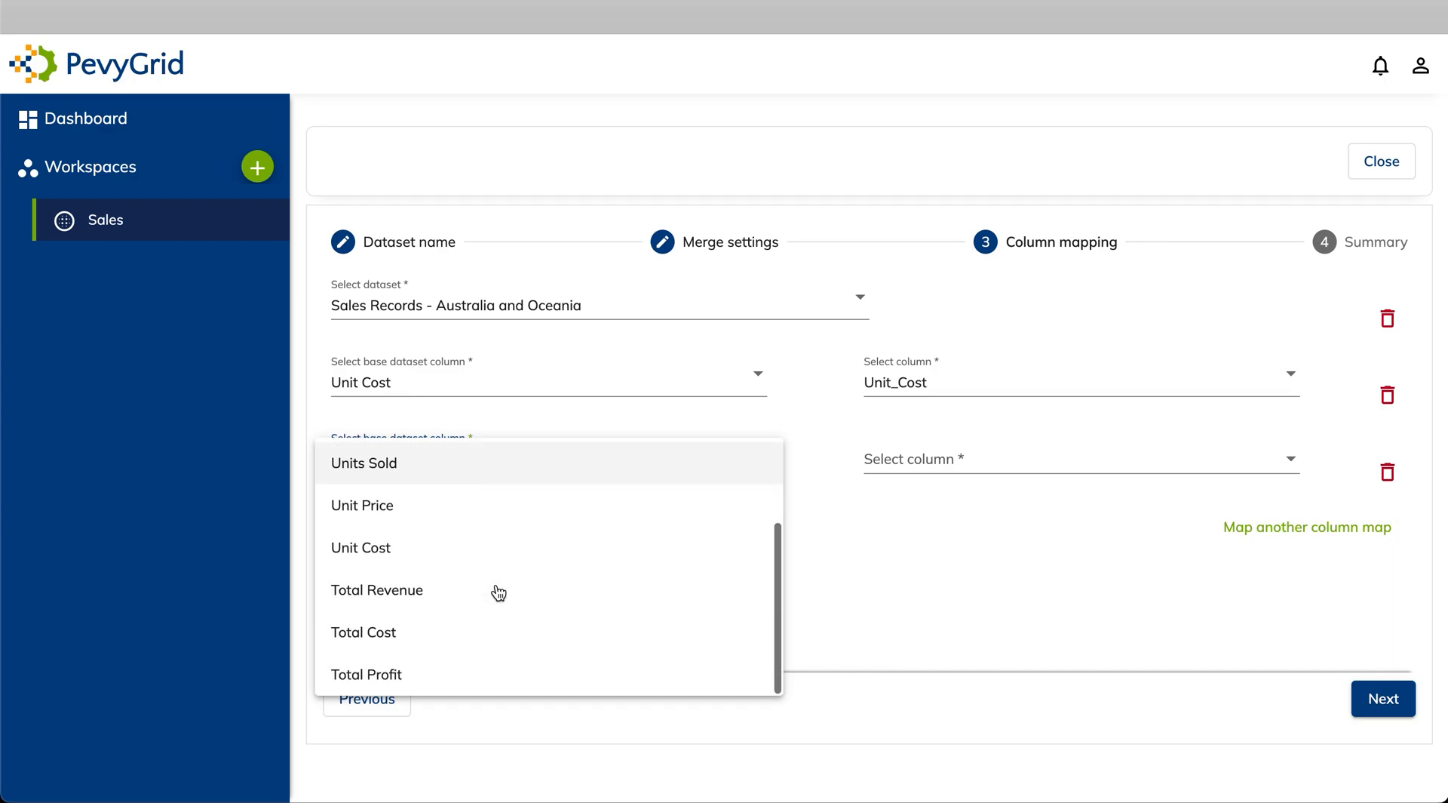
{"action": "left_click", "coordinate": [442, 674]}
{"action": "left_click", "coordinate": [992, 469]}
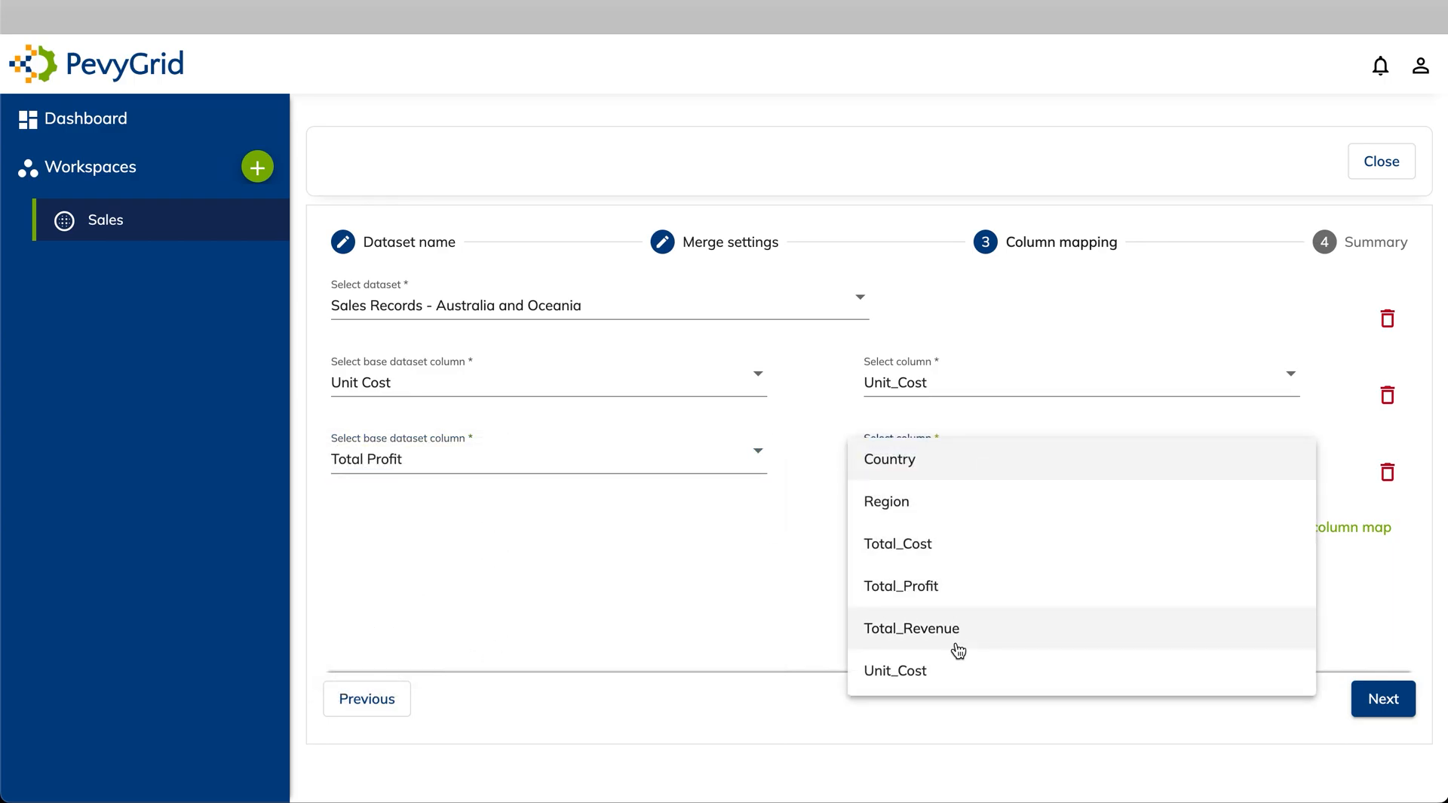
{"action": "left_click", "coordinate": [947, 589]}
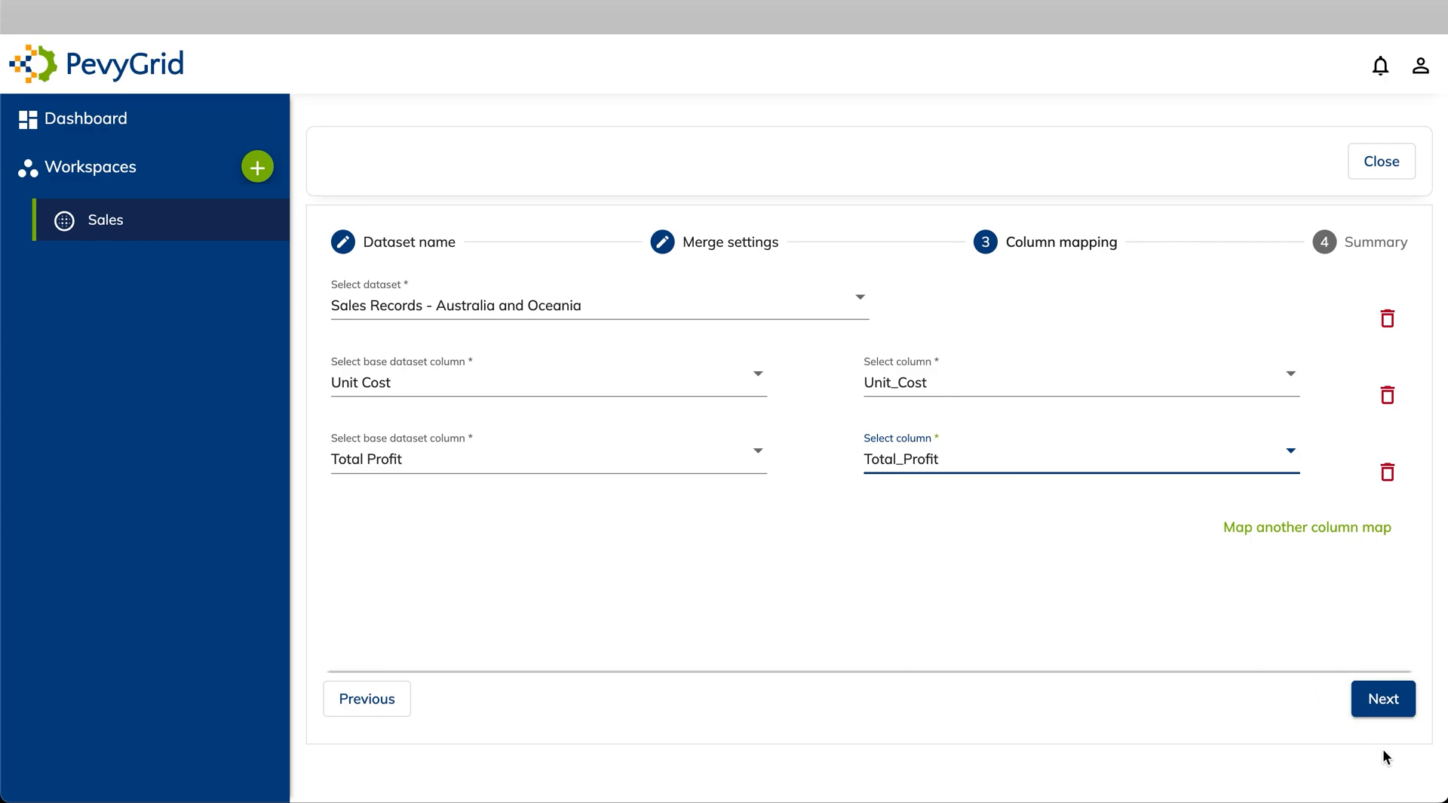
{"action": "left_click", "coordinate": [1388, 700]}
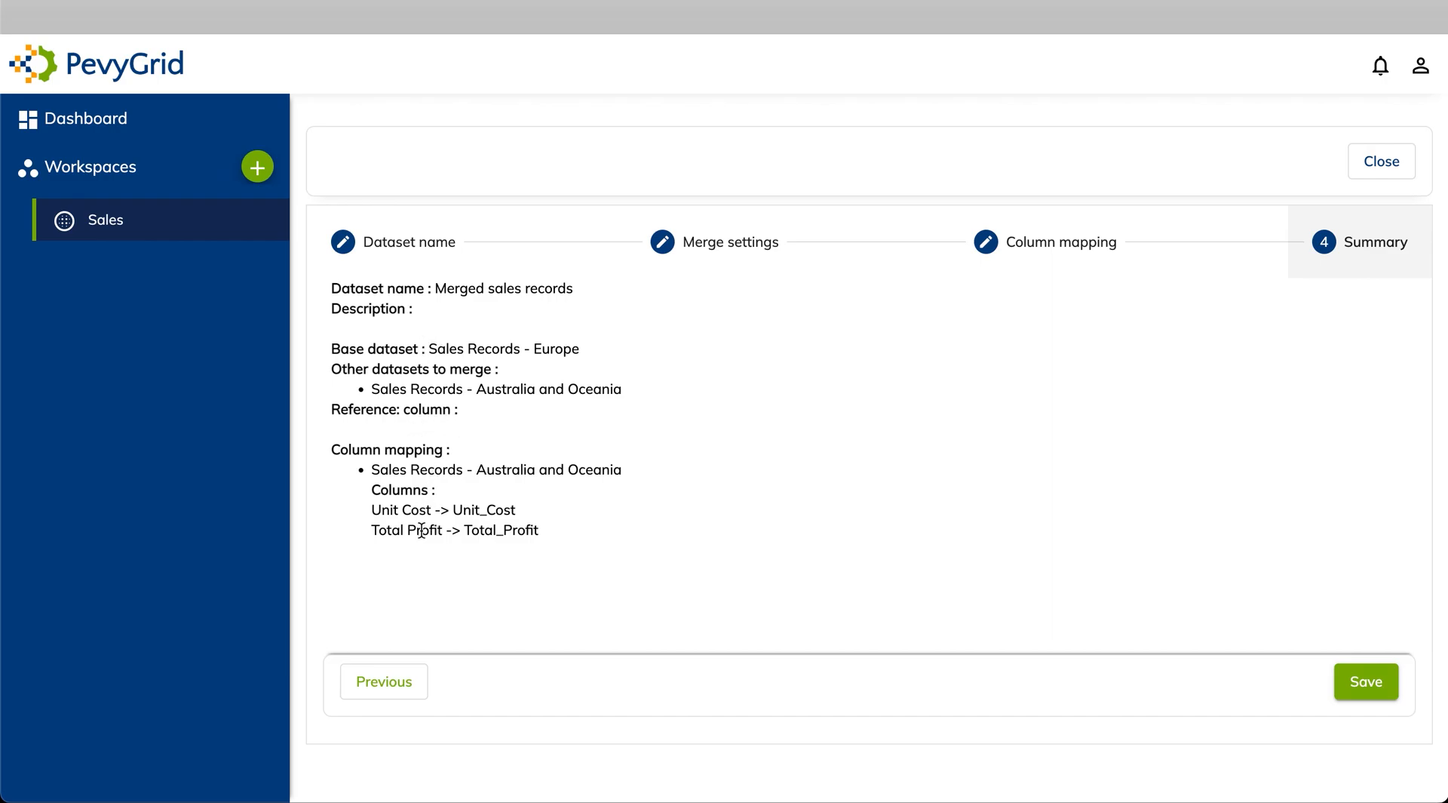
Save the Merged sales records dataset from the Summary step
{"action": "left_click", "coordinate": [1377, 683]}
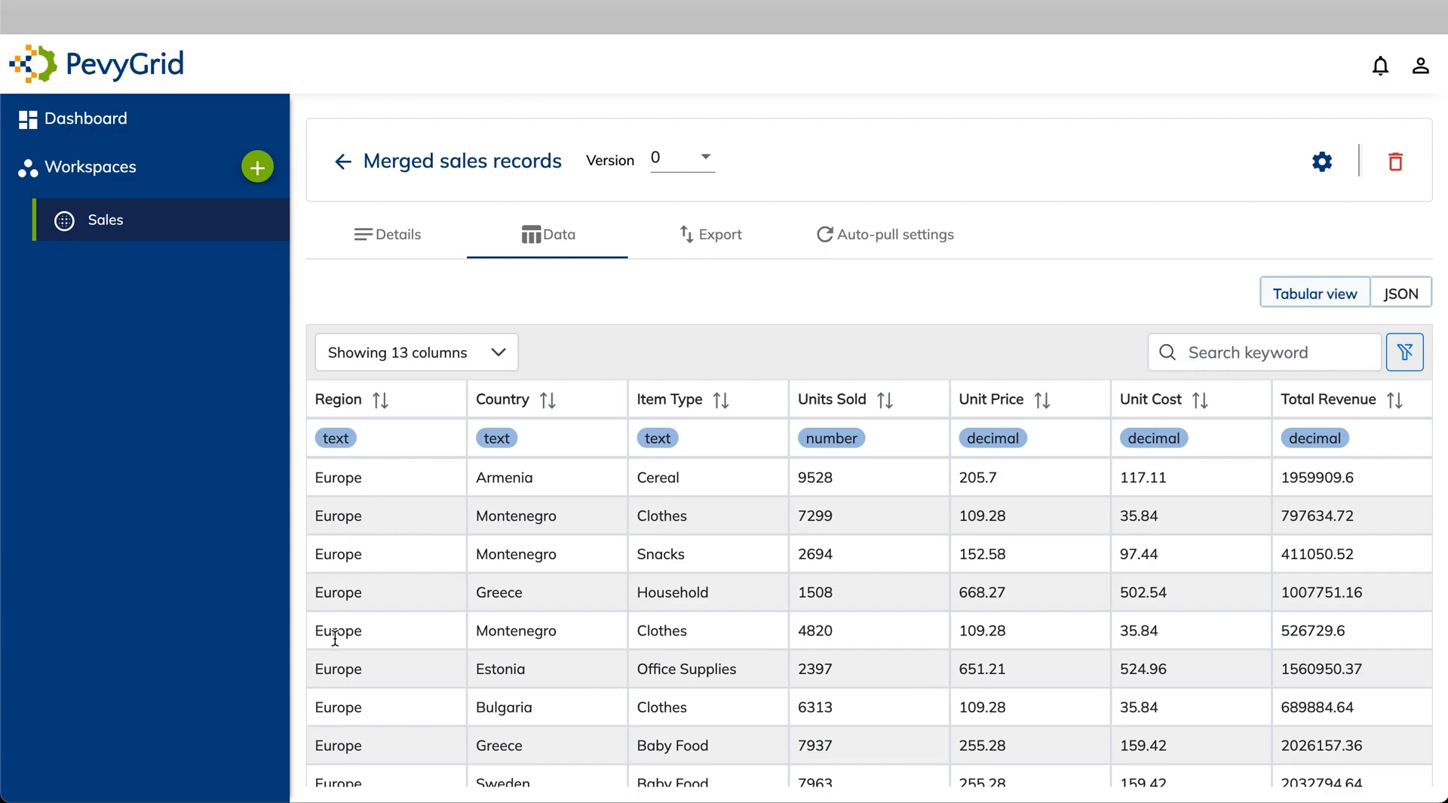
{"action": "left_click", "coordinate": [358, 403]}
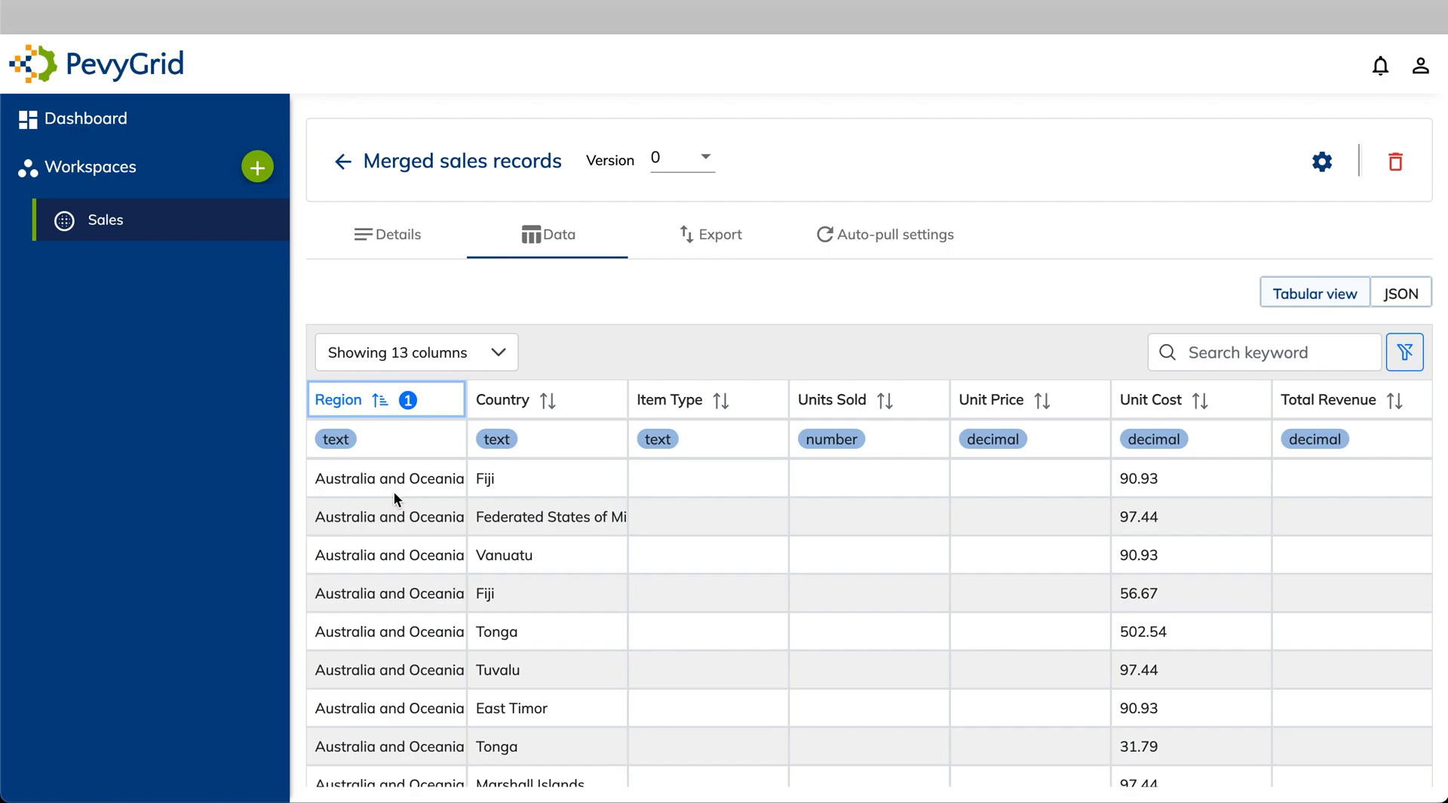
{"action": "scroll", "coordinate": [839, 604], "scroll_direction": "down", "scroll_amount": 3}
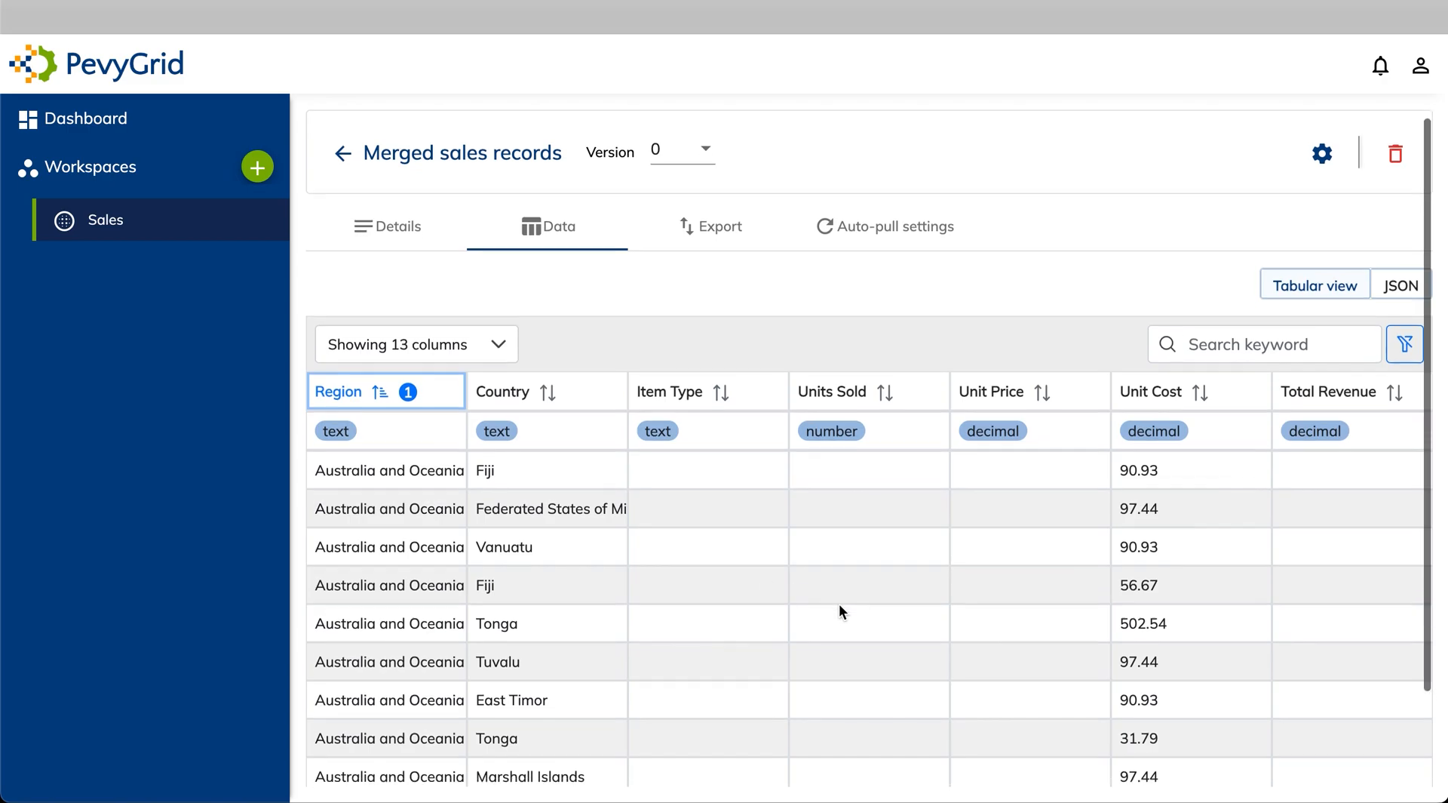
{"action": "scroll", "coordinate": [840, 608], "scroll_direction": "up", "scroll_amount": 2}
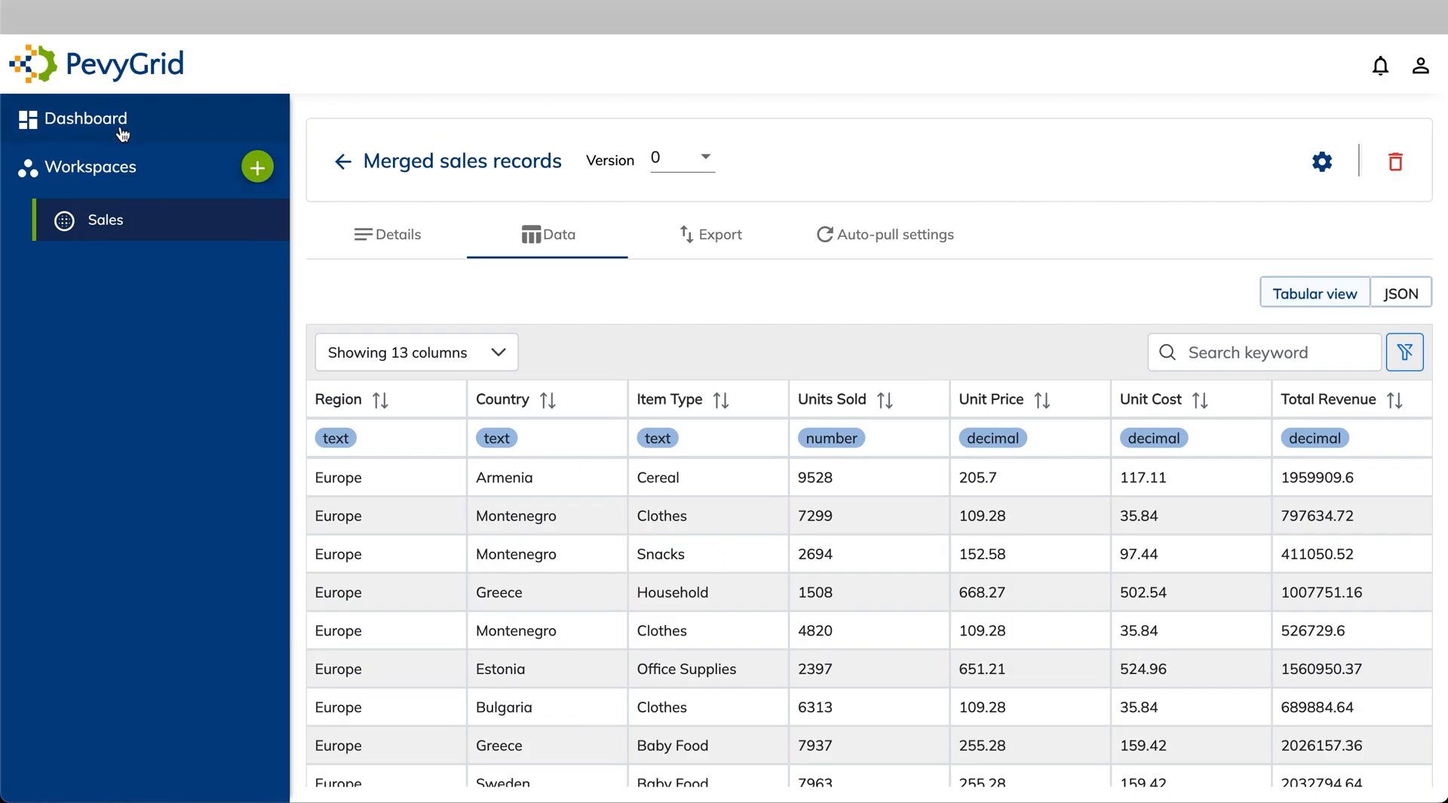
Return to the PevyGrid Dashboard to review the dataset and workspace counts and recently modified datasets
{"action": "left_click", "coordinate": [124, 132]}
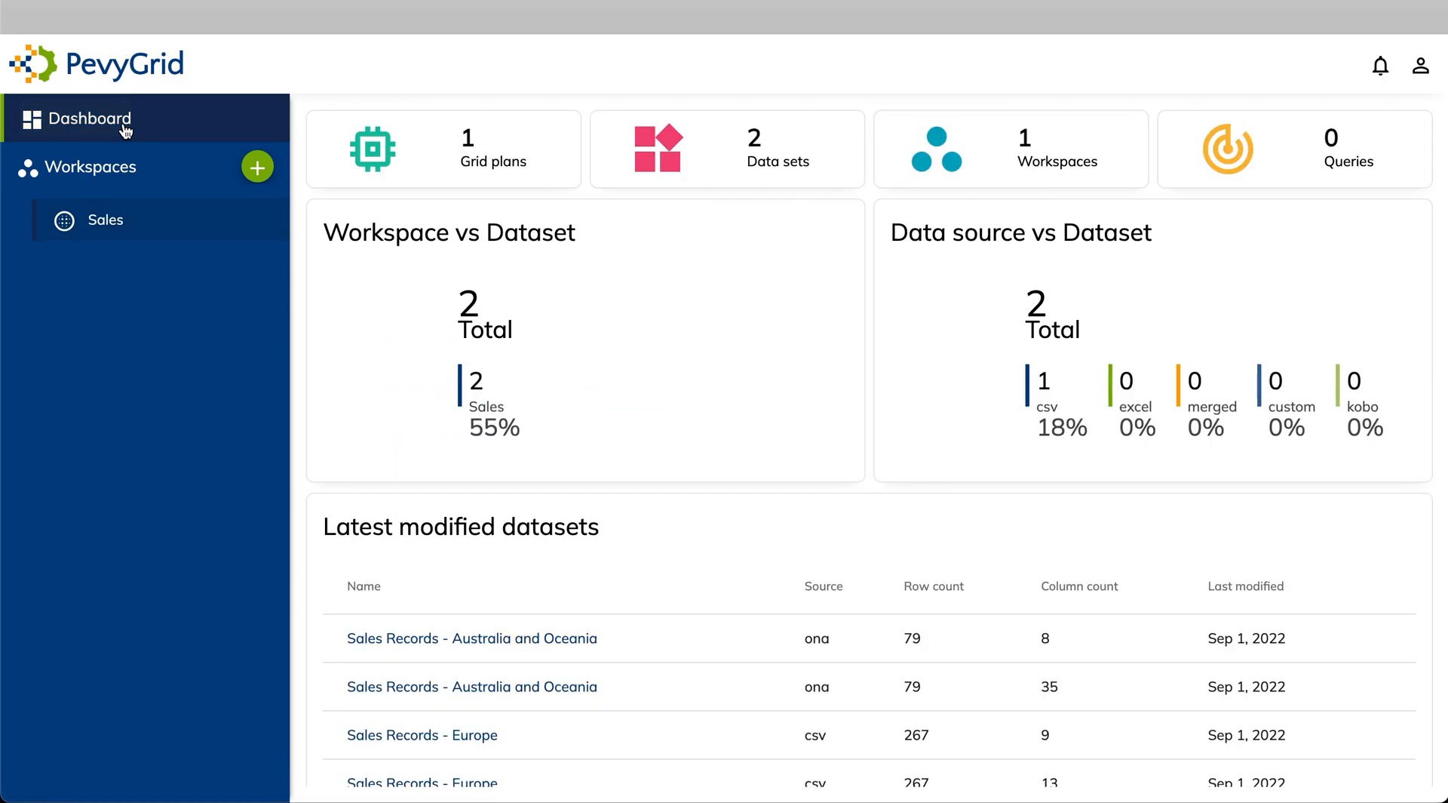